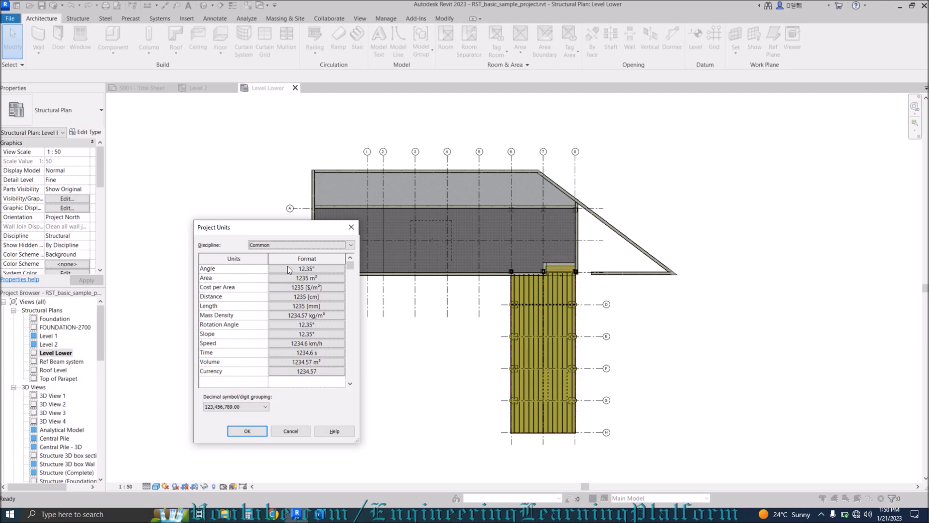
Review the length and angle unit formats and digit grouping in Project Units, keeping degrees.
click(315, 299)
click(340, 256)
click(315, 269)
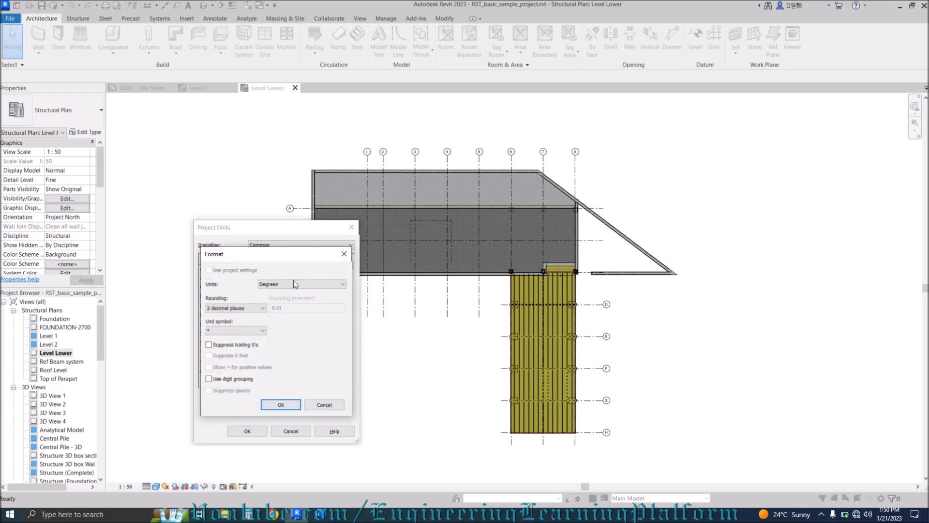
click(281, 284)
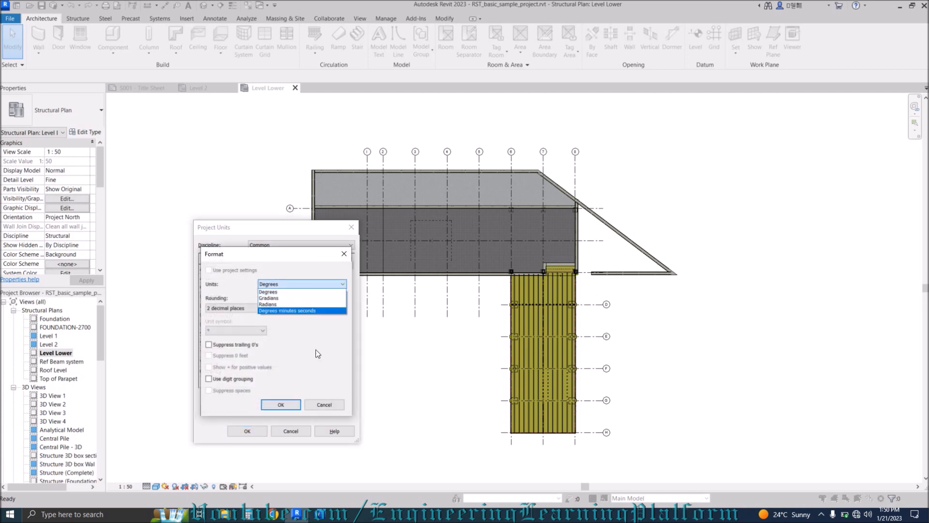
click(324, 404)
click(322, 407)
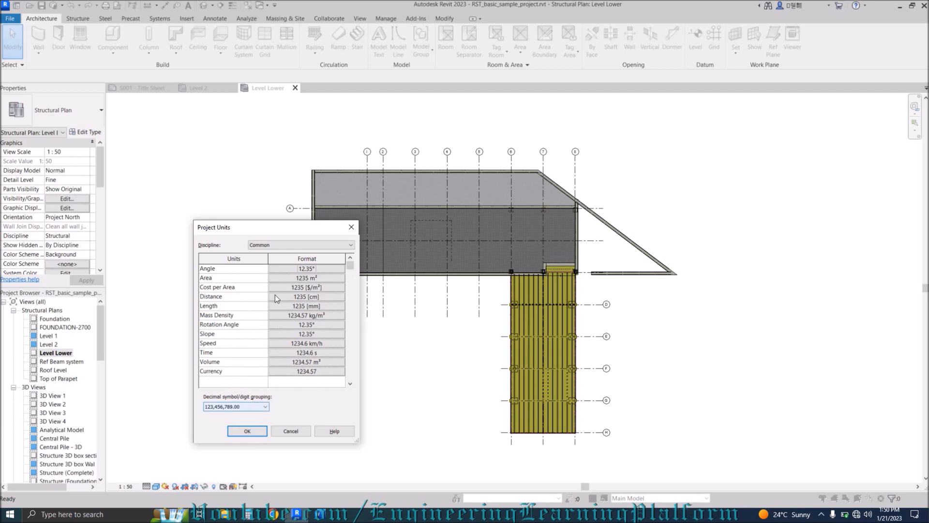
click(245, 409)
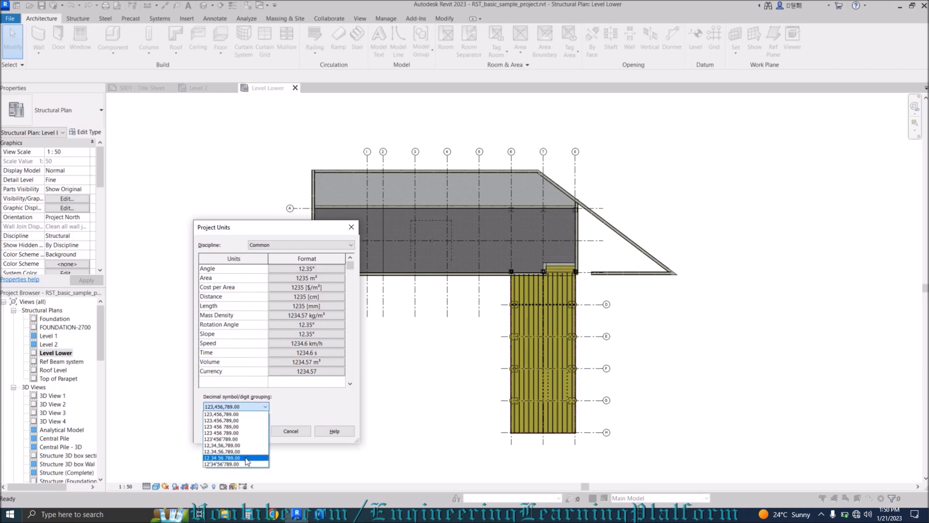
click(258, 404)
Show the Structural discipline units, then close Project Units without saving changes.
click(283, 246)
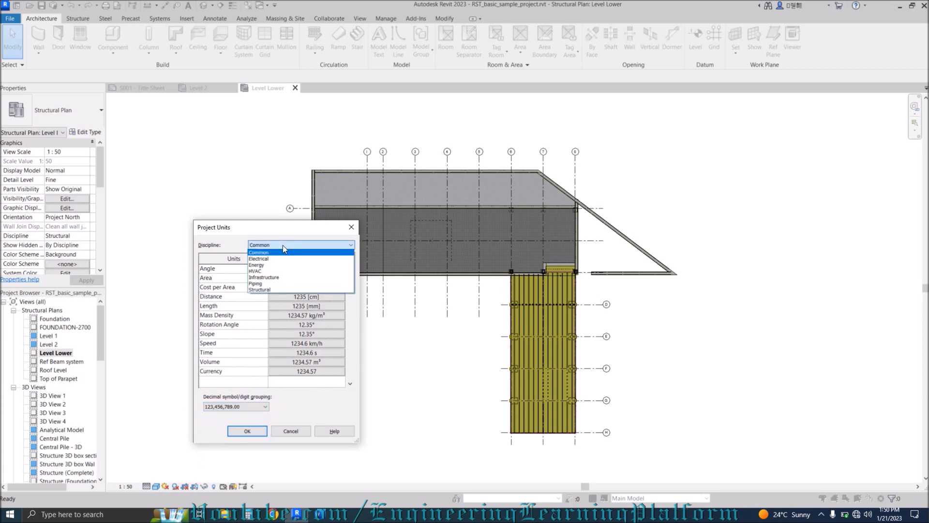
click(265, 290)
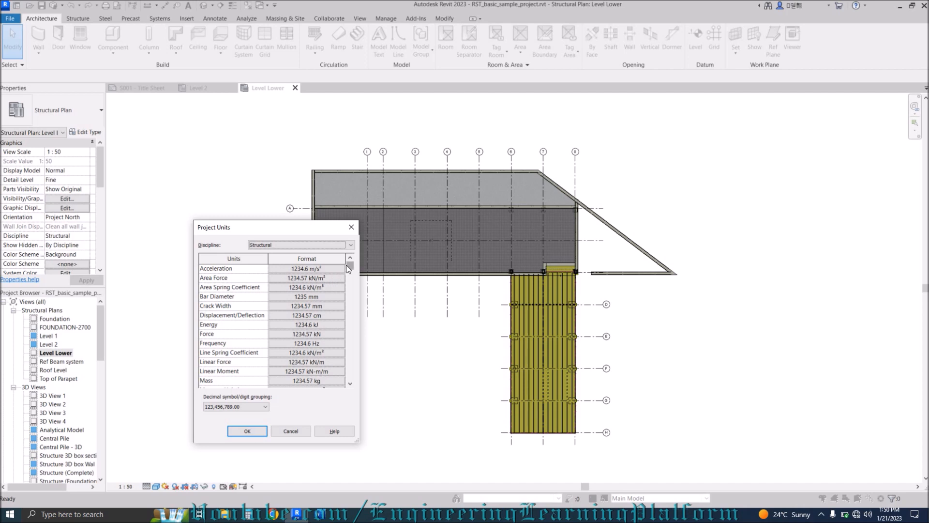
mouse_move(351, 269)
mouse_down()
mouse_move(352, 379)
mouse_move(352, 270)
mouse_up()
click(289, 431)
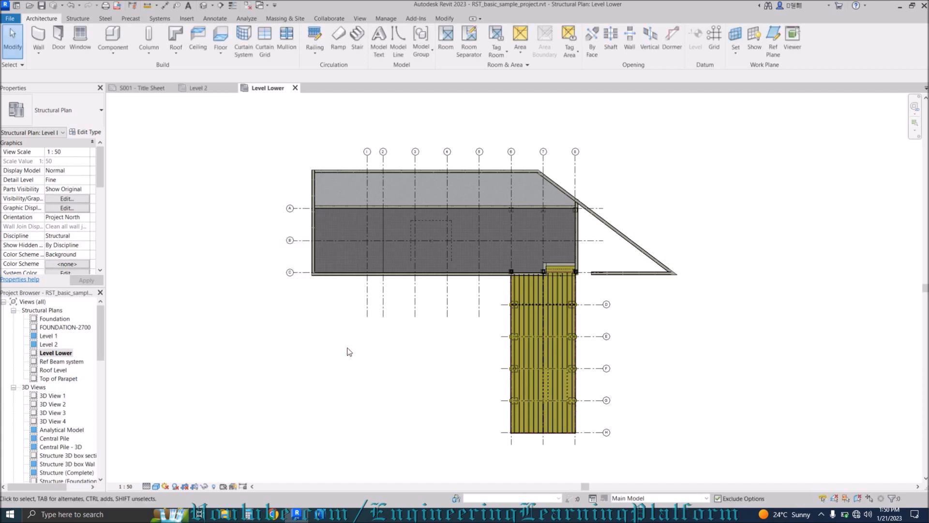
Start a model line with LI, place one point, then cancel it.
key(l)
key(i)
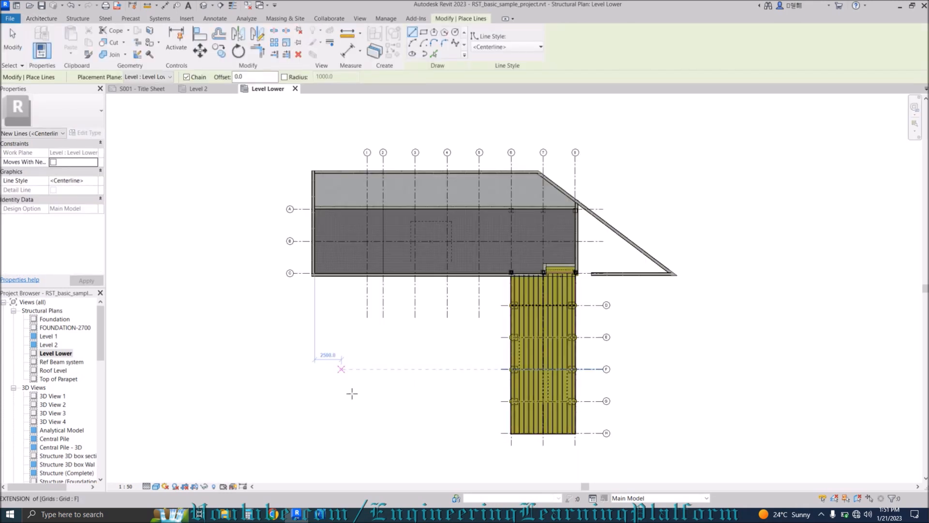
click(275, 343)
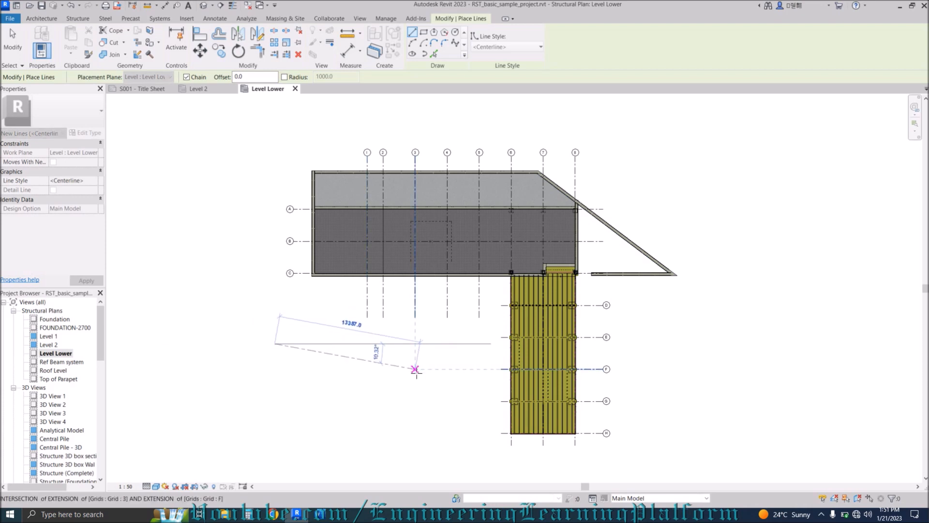
key(Escape)
key(Escape)
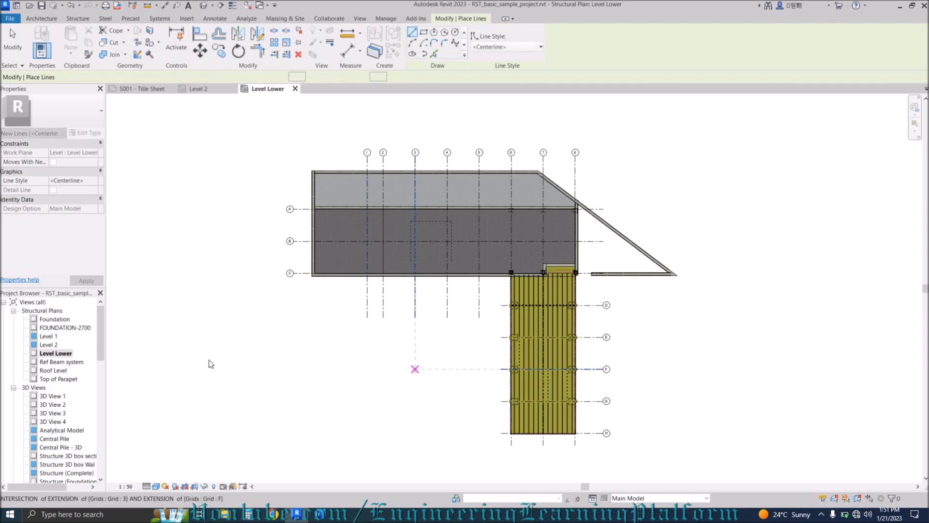
scroll(103, 347, down, 5)
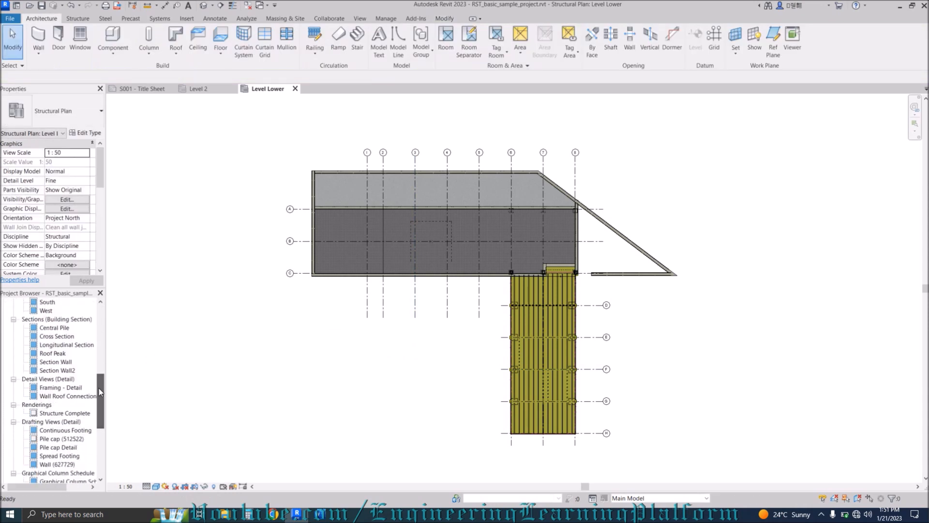
Open the Section Wall view and set Grid : 2 as the work plane.
double_click(60, 363)
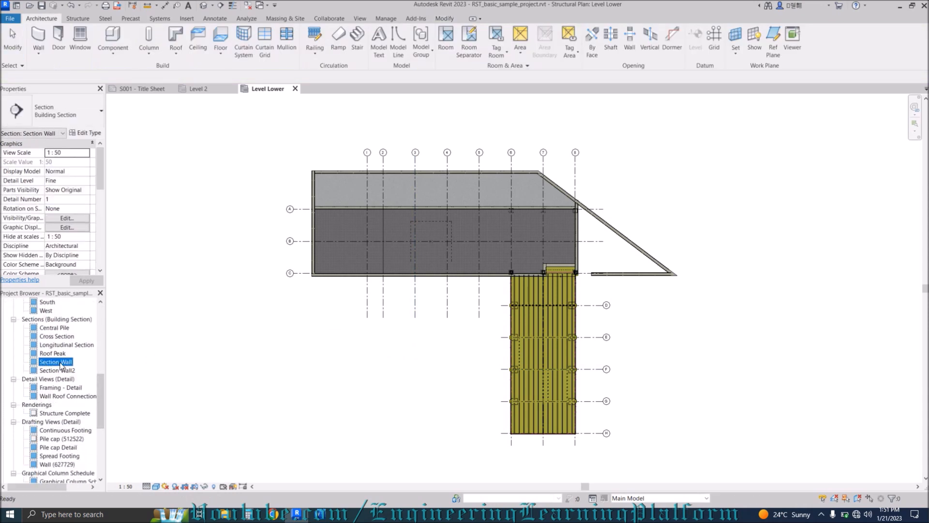
key(l)
key(i)
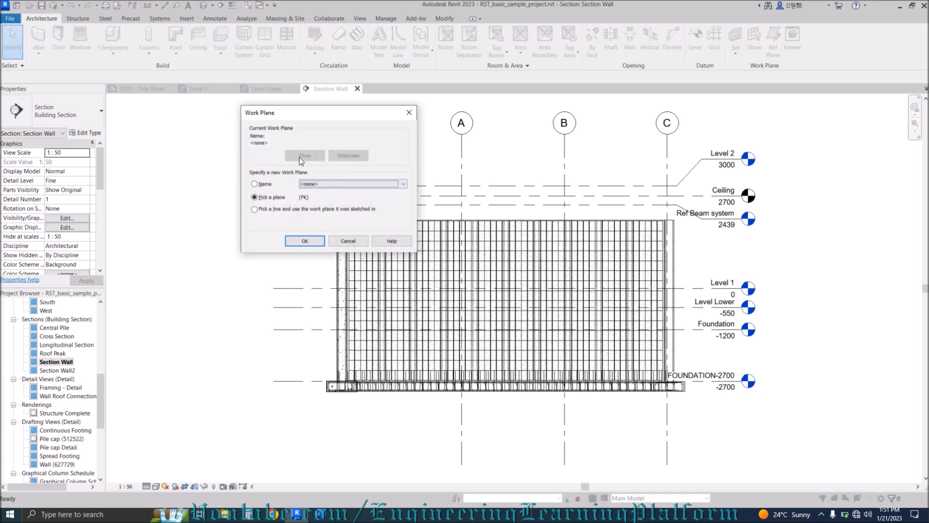
click(260, 182)
click(313, 183)
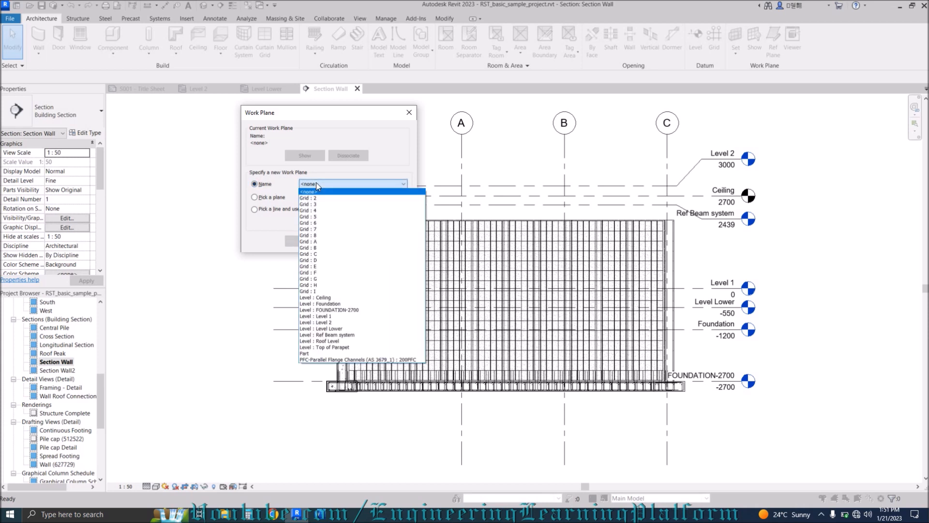
click(320, 198)
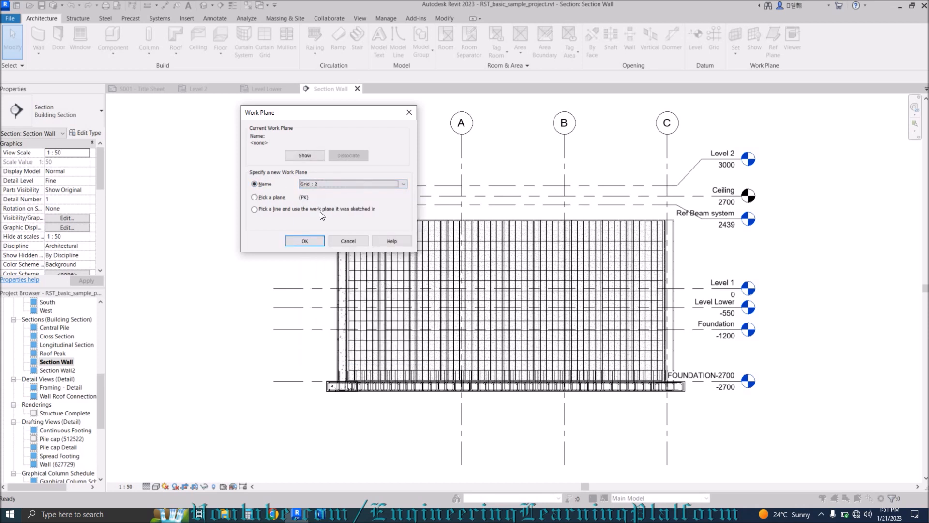
click(305, 241)
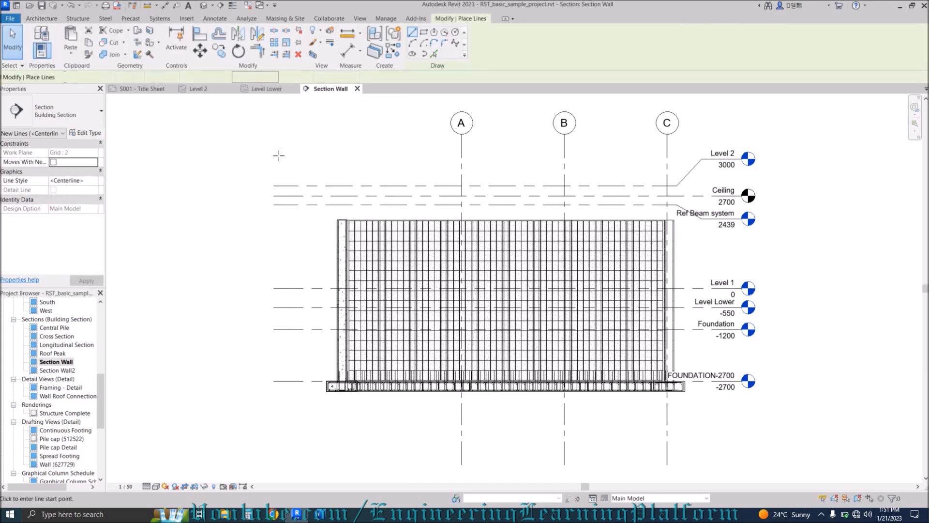
Discard the unfinished line above the wall top and return to the Level Lower plan.
click(397, 223)
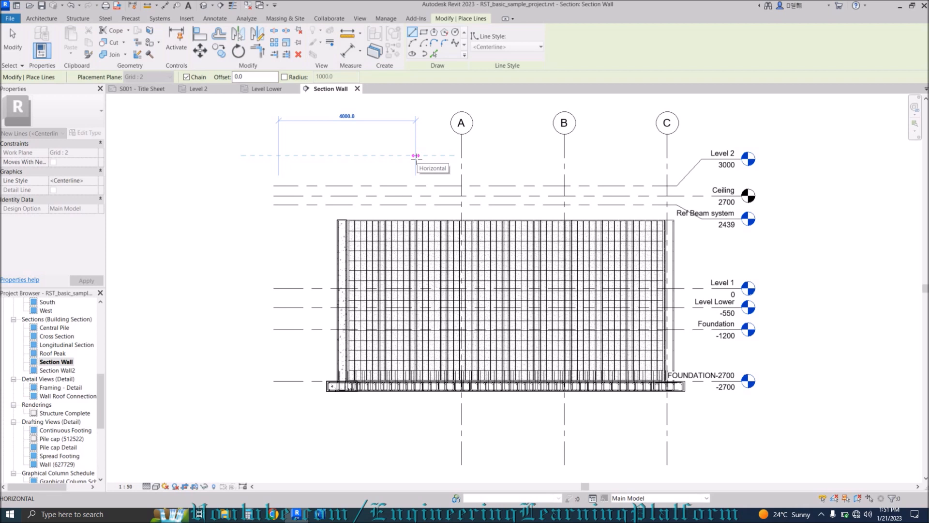
key(Escape)
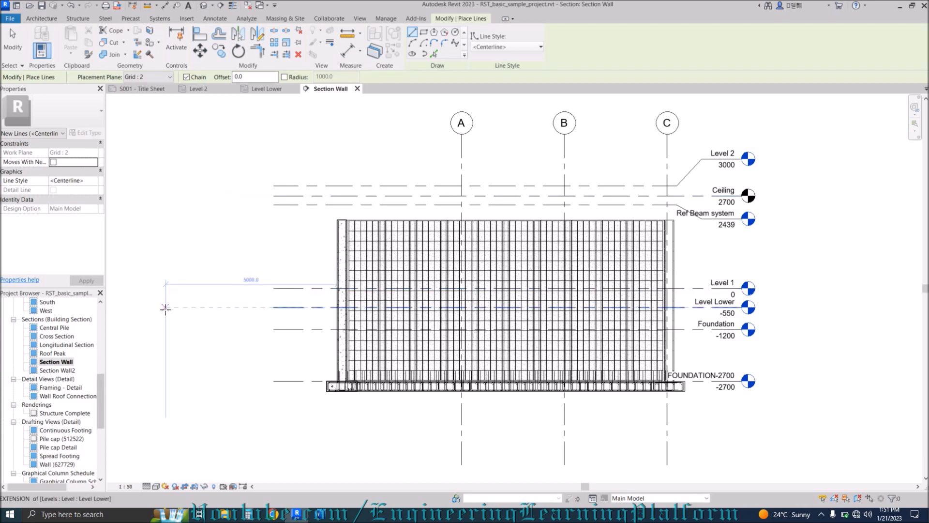
key(Escape)
key(Escape)
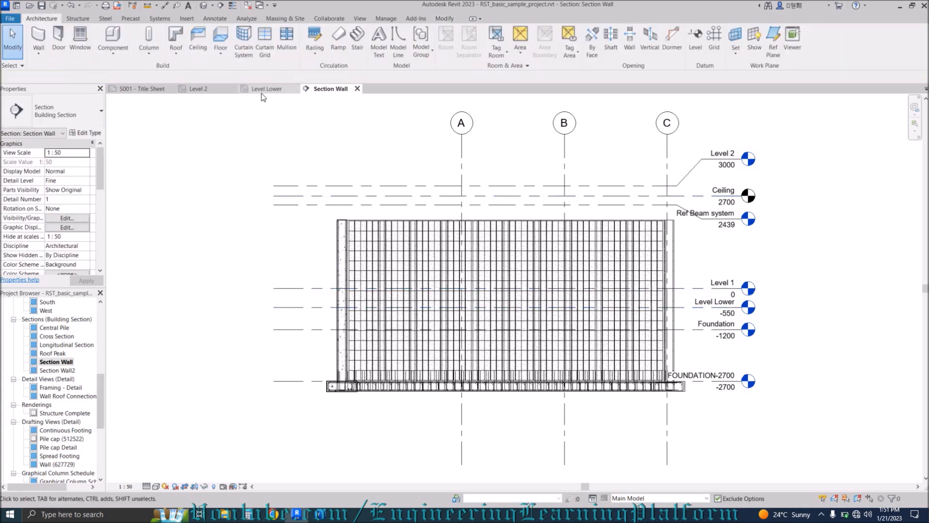
click(264, 89)
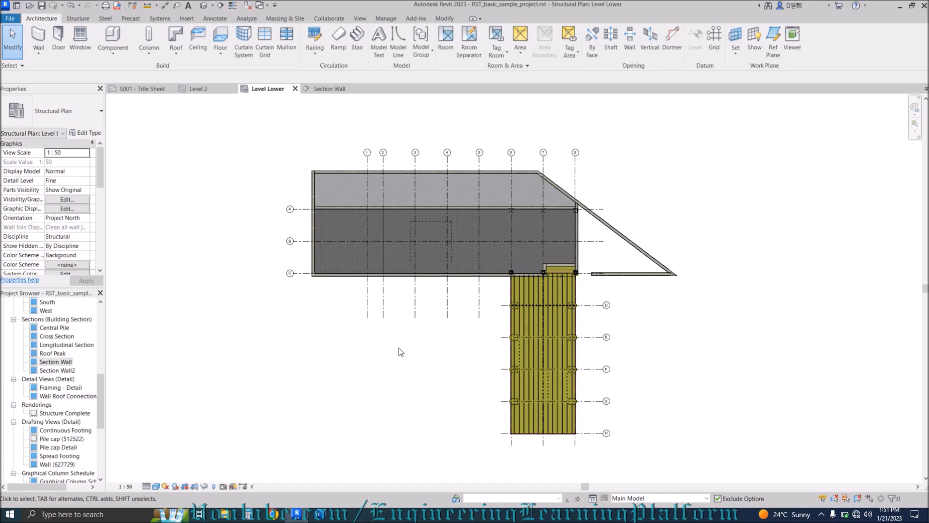
key(l)
key(i)
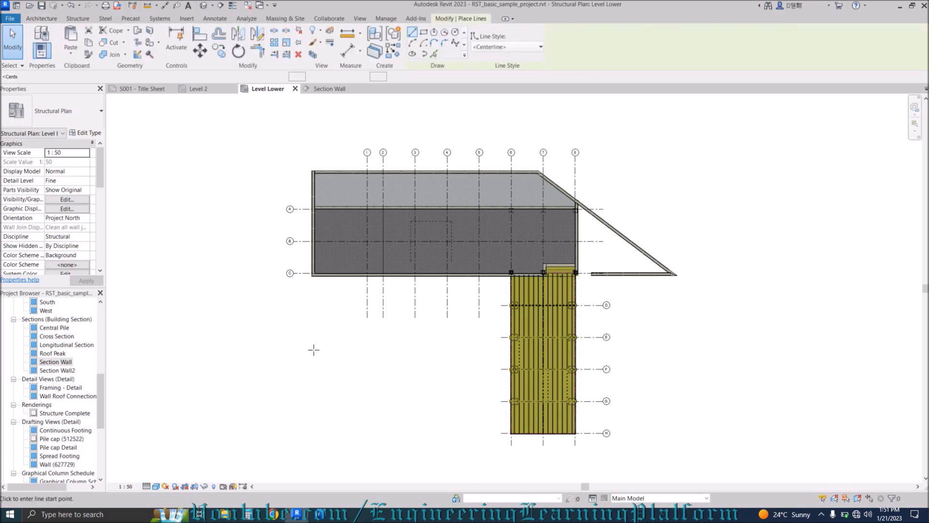
click(289, 338)
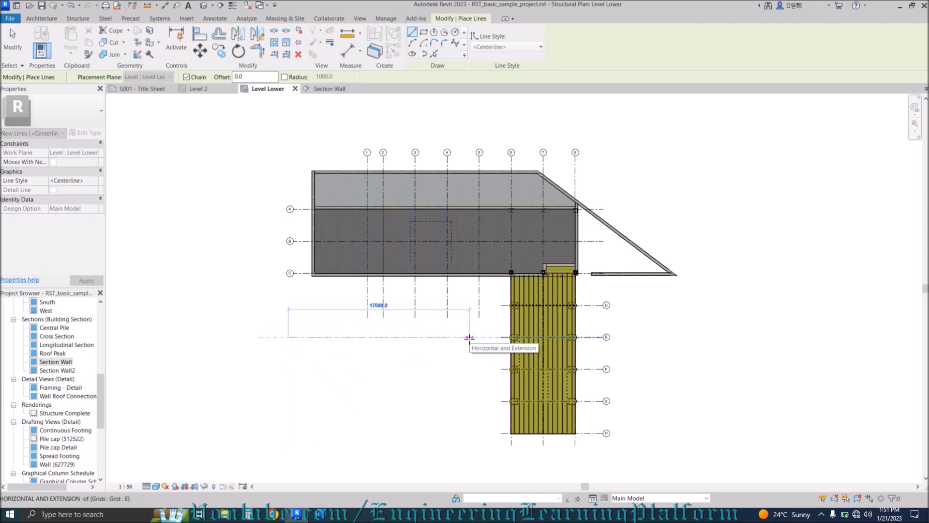
key(Escape)
key(Escape)
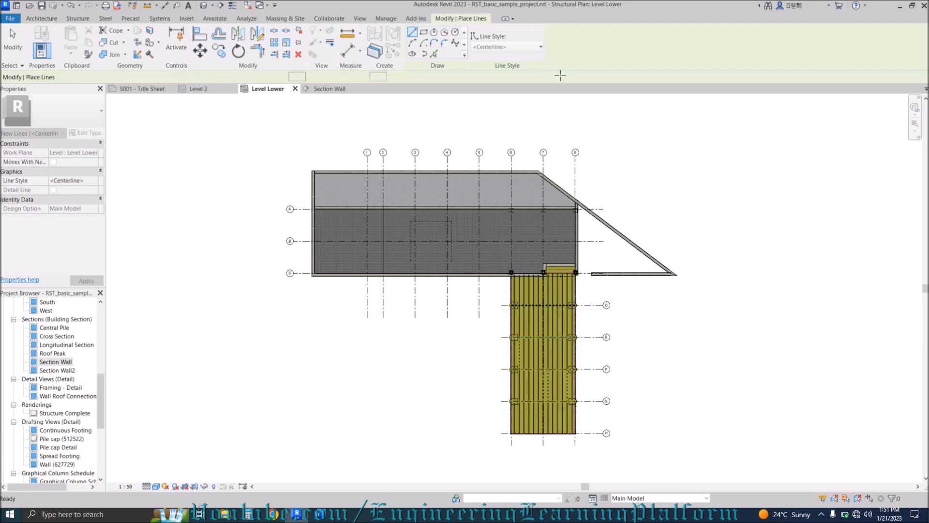
click(505, 49)
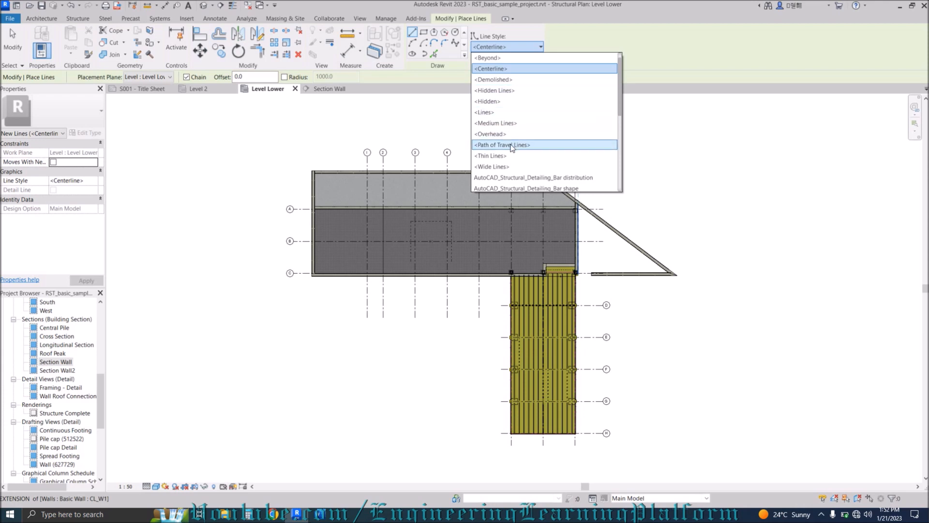
scroll(513, 167, down, 3)
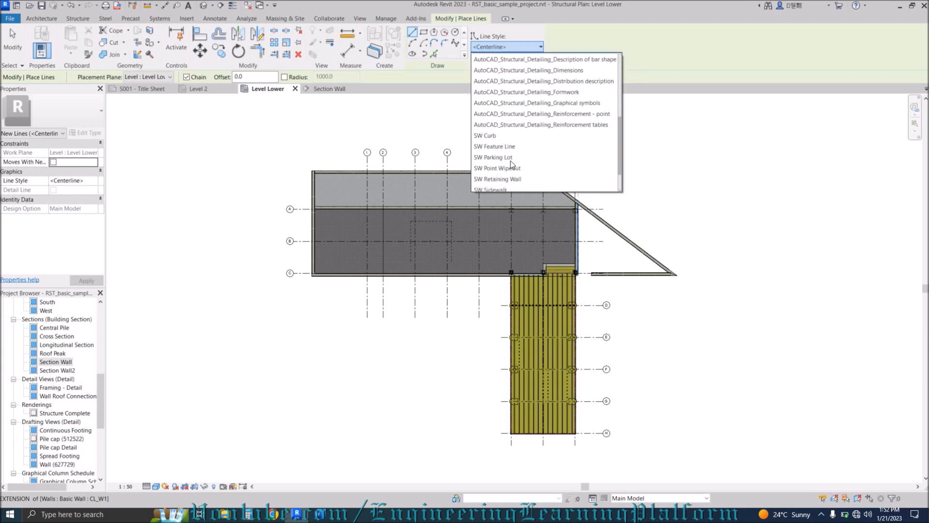
click(521, 46)
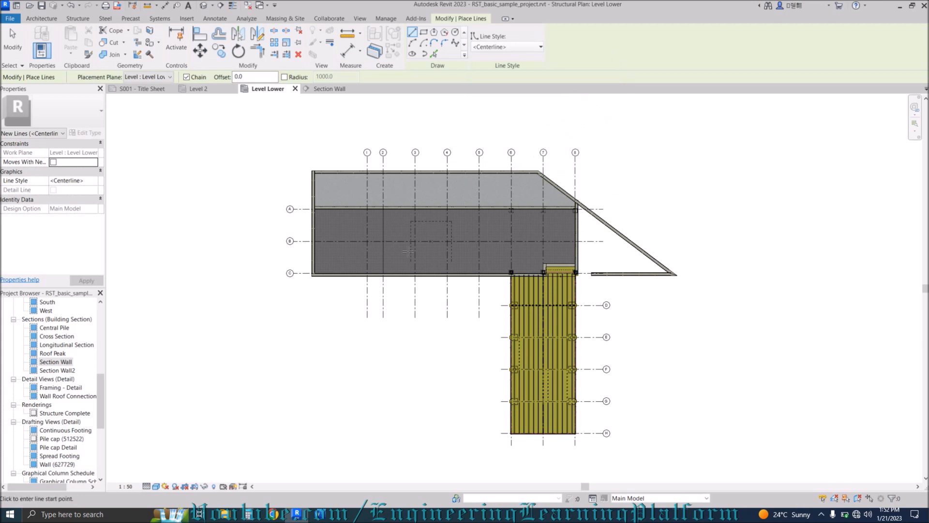
key(Escape)
key(Escape)
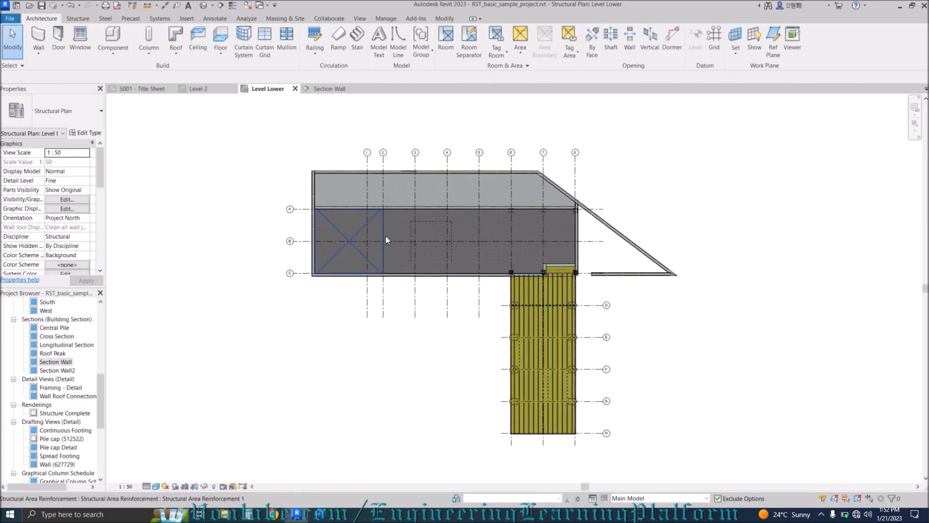
key(g)
key(r)
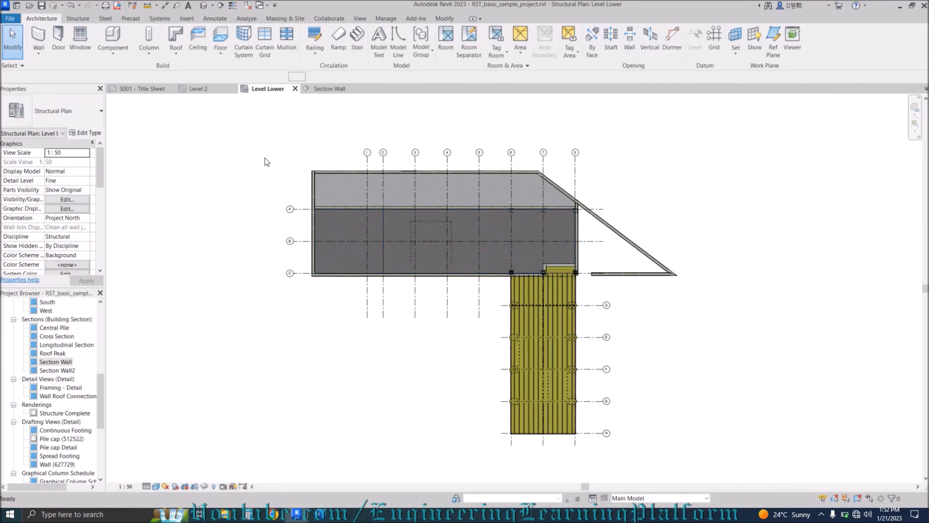
Cancel the unfinished grid and finish placing grids.
click(269, 346)
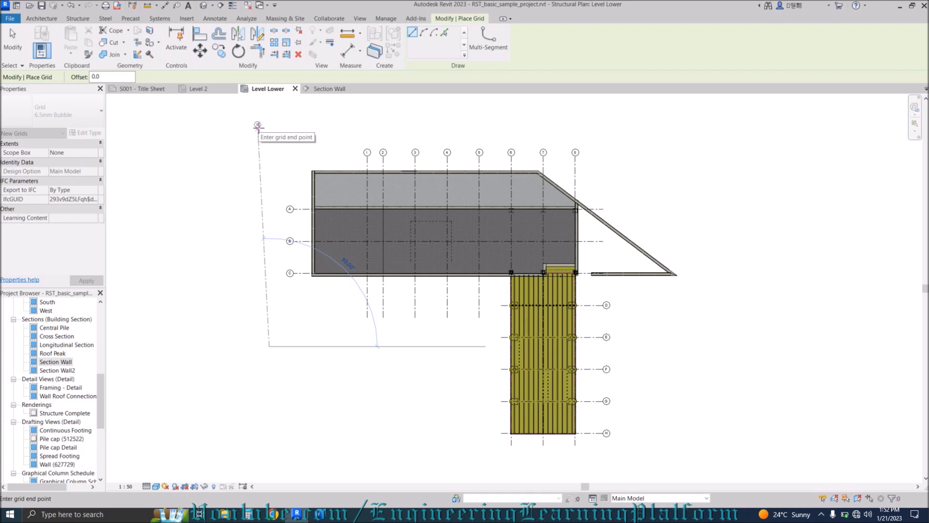
key(Escape)
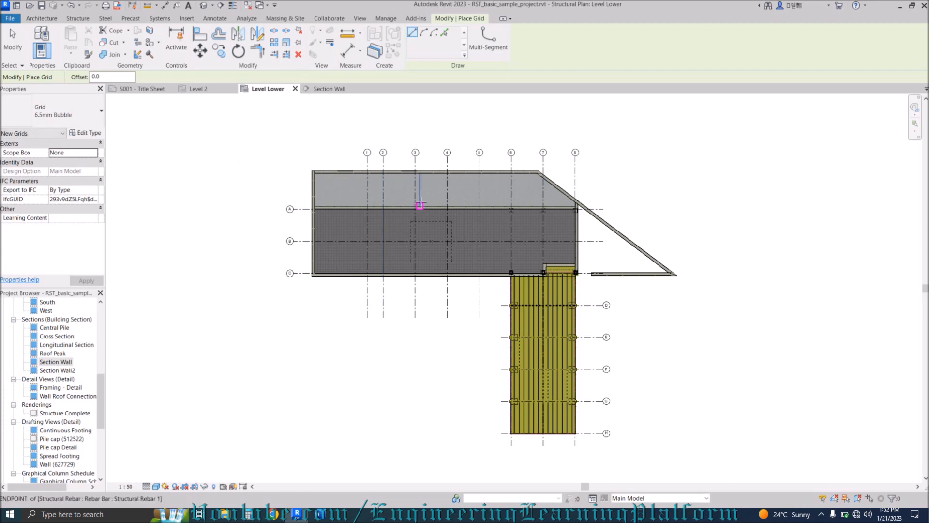
key(Escape)
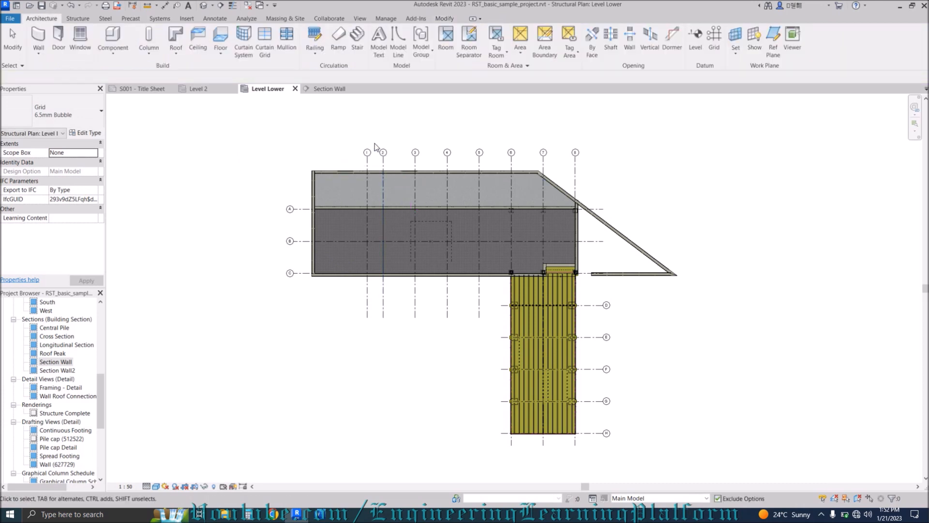
scroll(526, 171, up, 2)
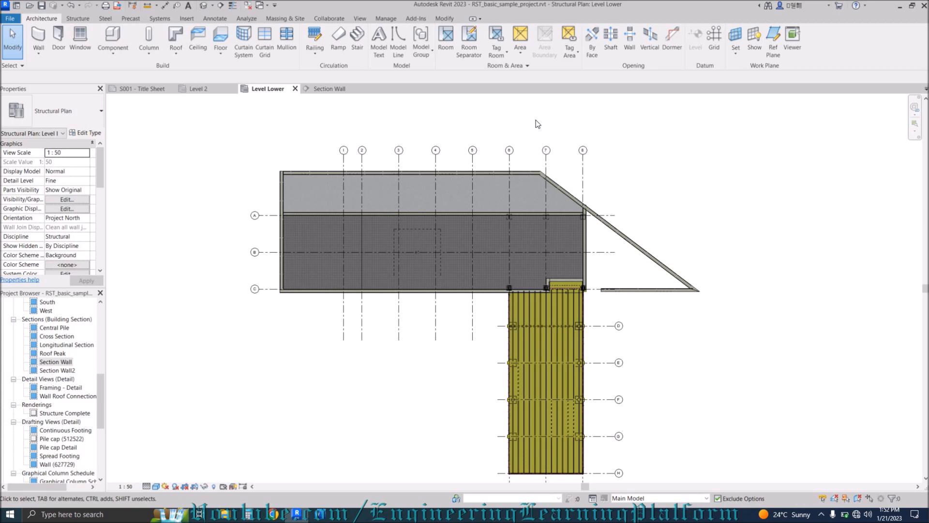
Start copying grid 6 with CO, cancel the copy, and open the default 3D view.
key(c)
key(o)
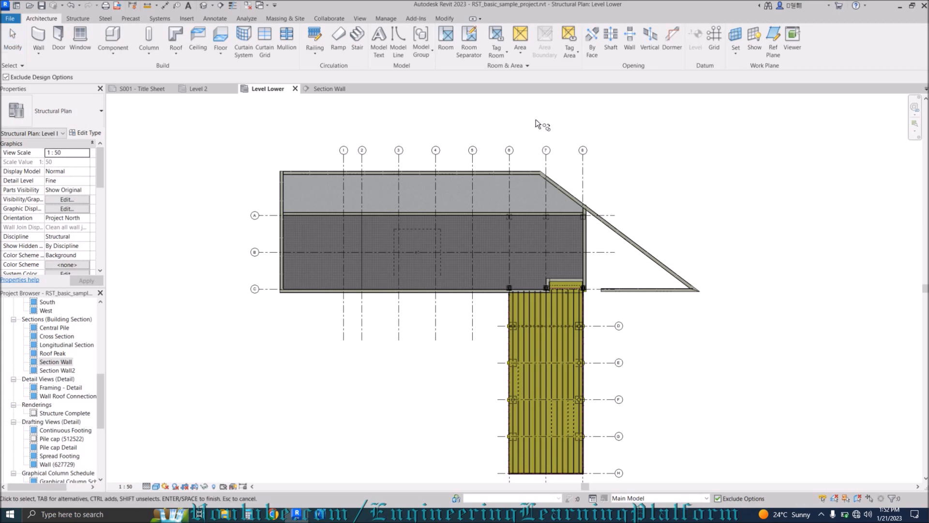
click(509, 163)
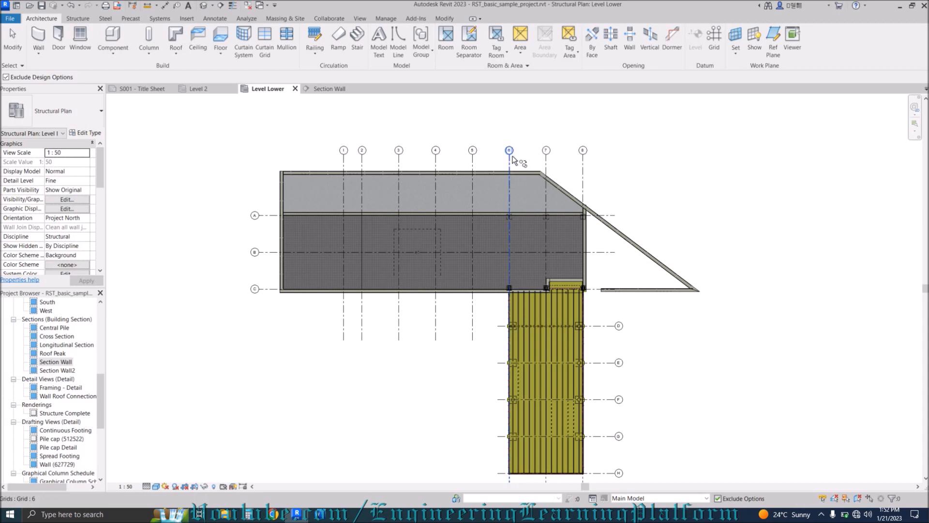
key(Return)
key(c)
key(o)
click(509, 127)
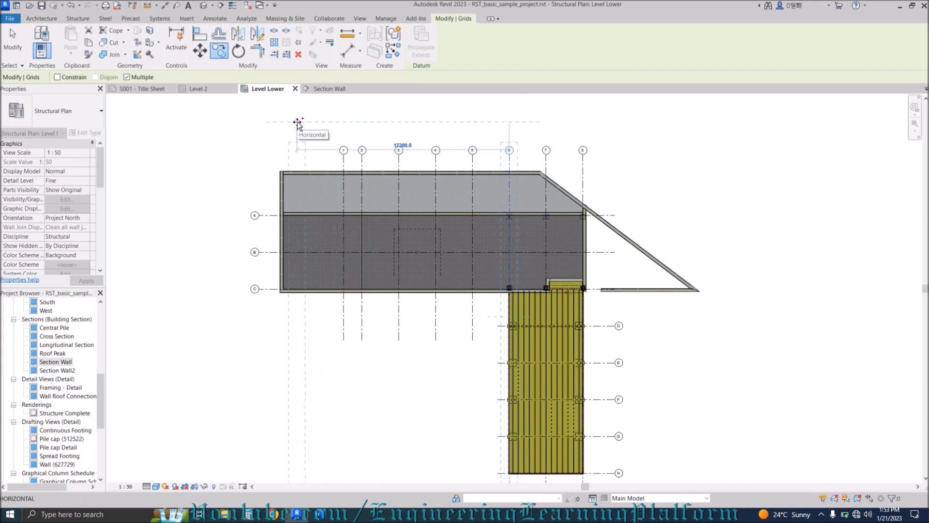
key(Escape)
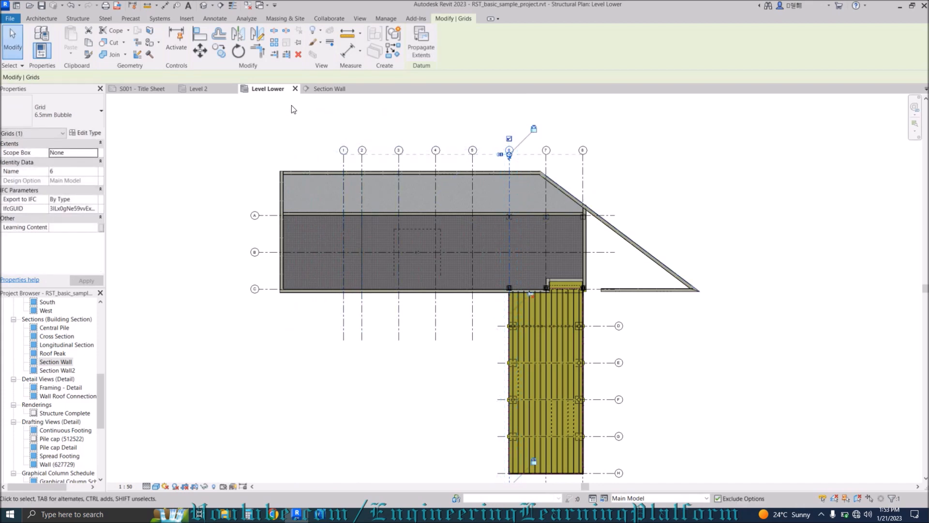
click(203, 5)
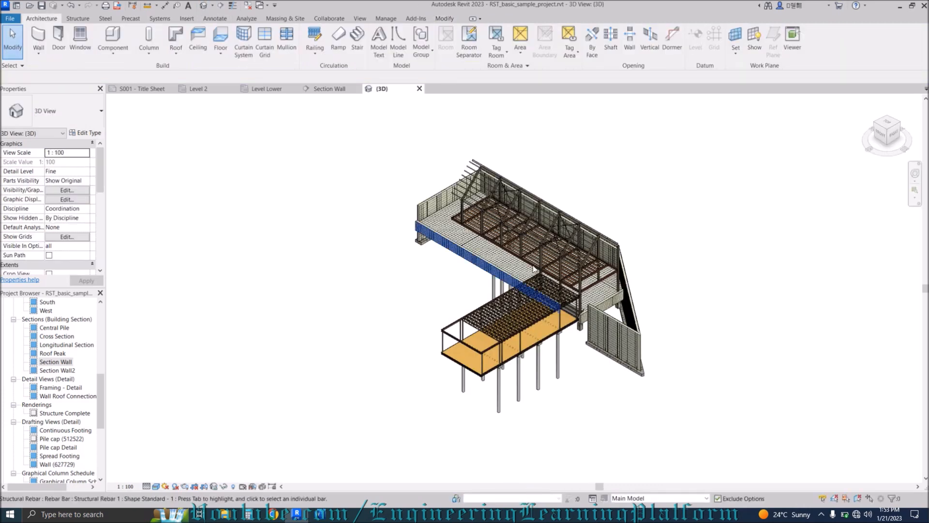
Copy the wall's area reinforcement in 3D to a new point beside it.
scroll(633, 327, up, 5)
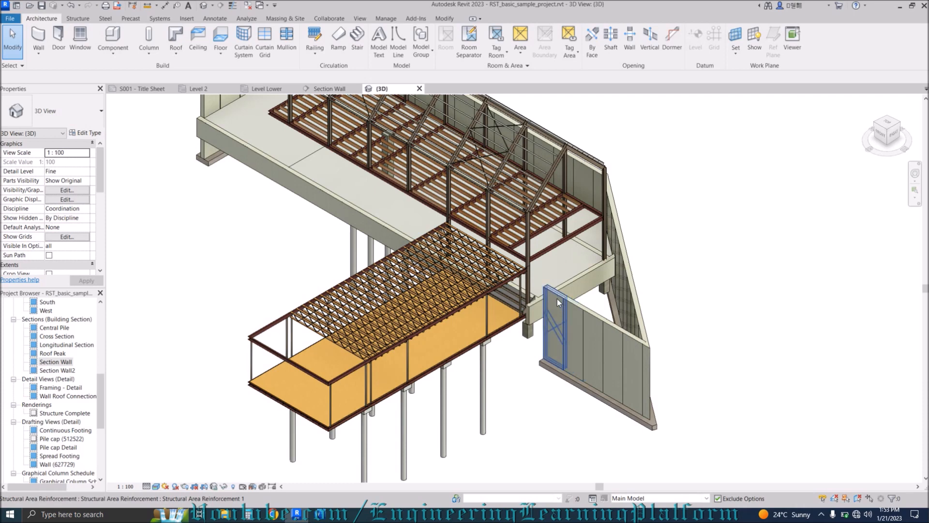
click(558, 299)
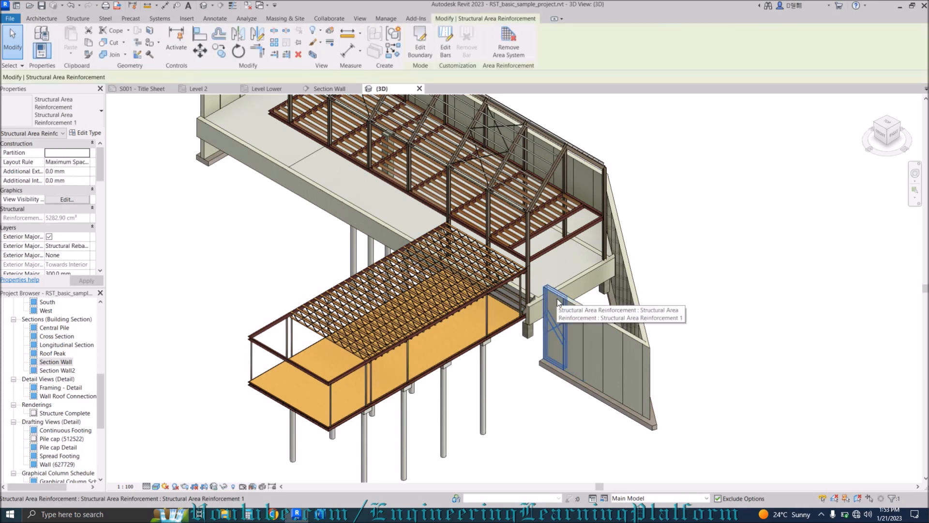
key(c)
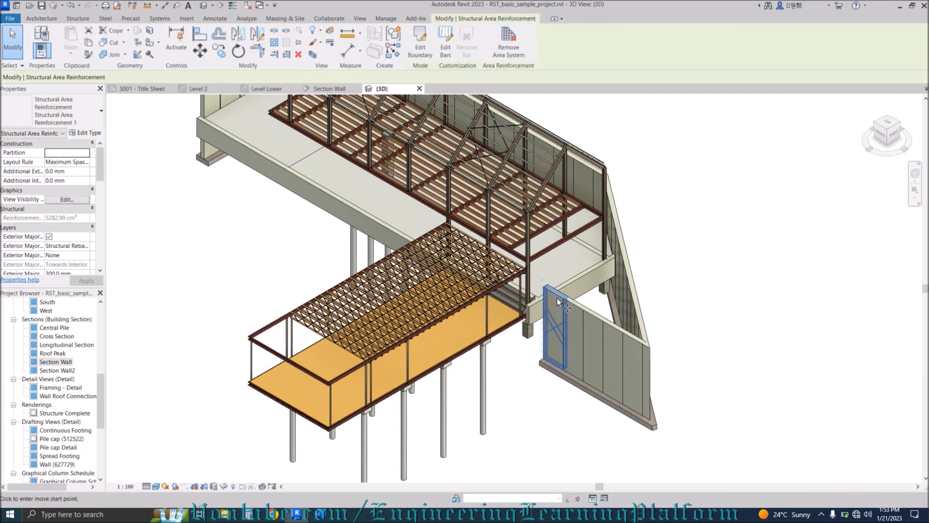
key(o)
click(558, 299)
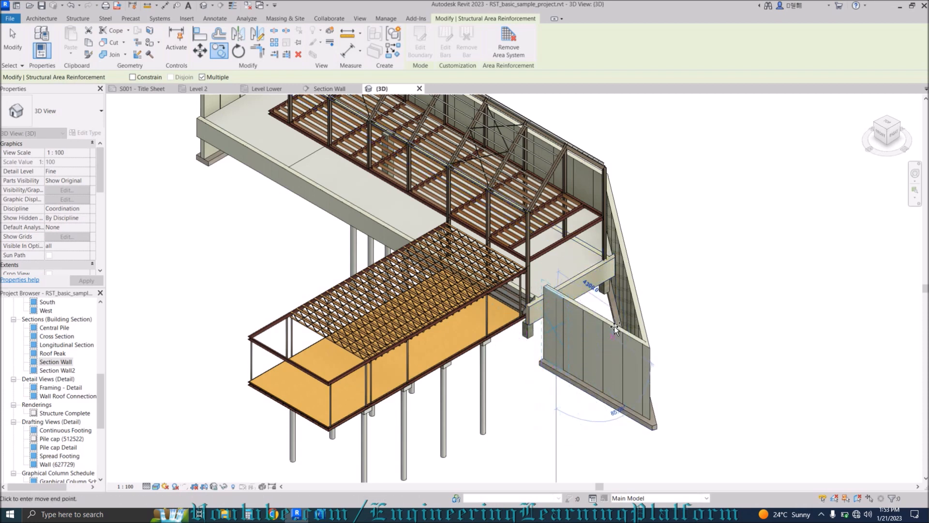
click(584, 292)
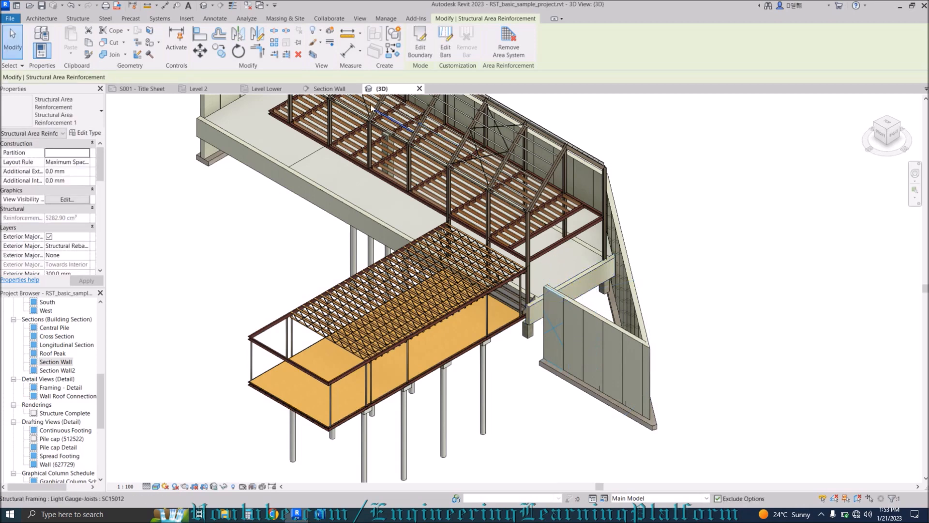
In the Level Lower plan, begin moving the sloped wall's reinforcement, then cancel.
click(268, 90)
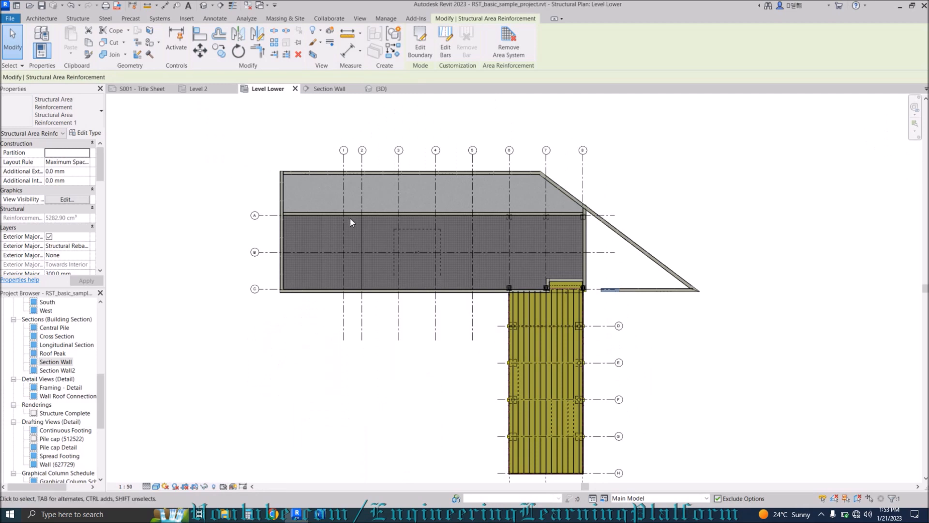
middle_drag(431, 341, 419, 319)
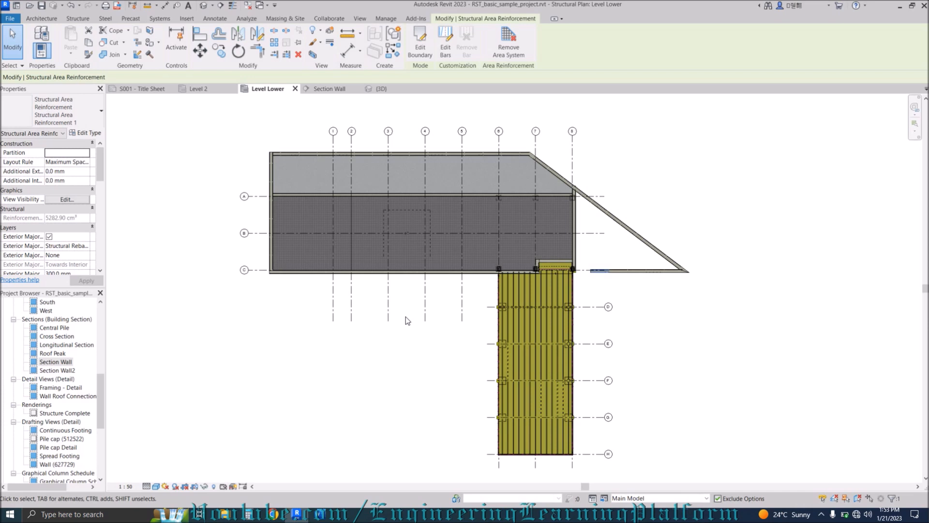
key(m)
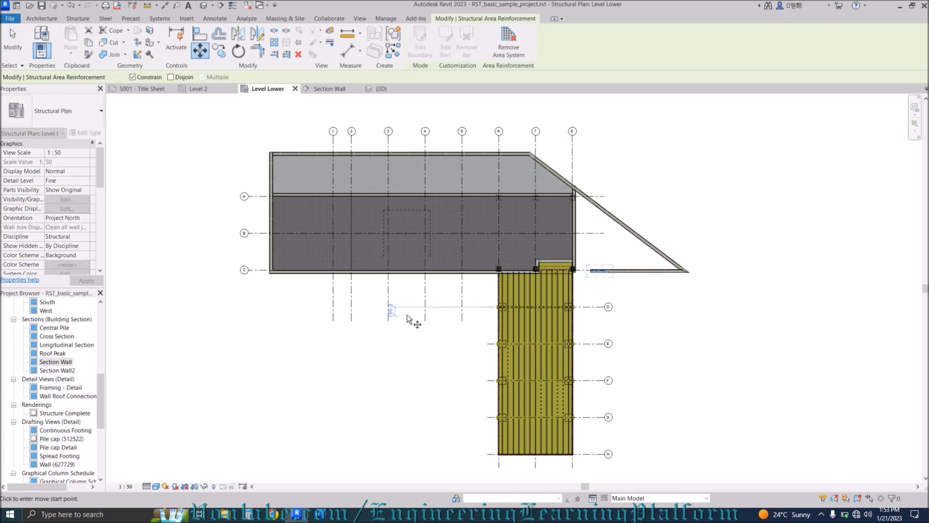
click(613, 216)
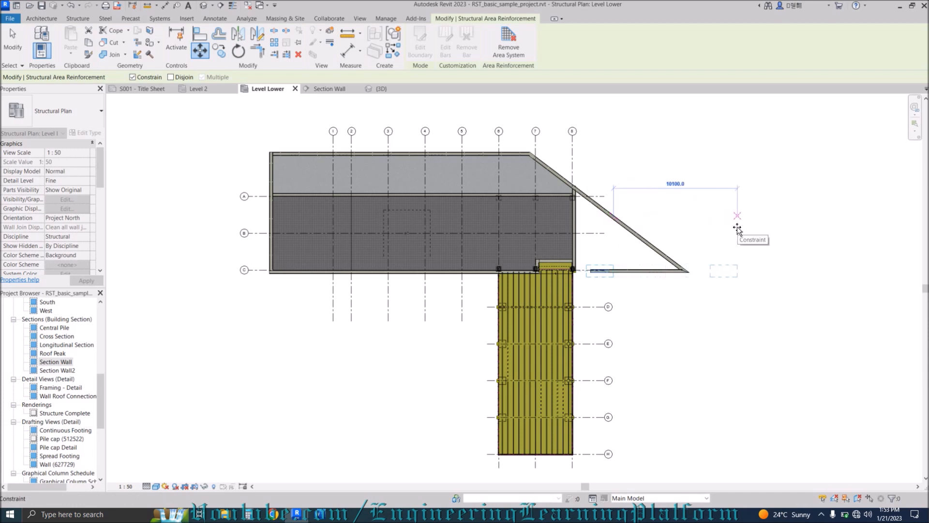
key(Escape)
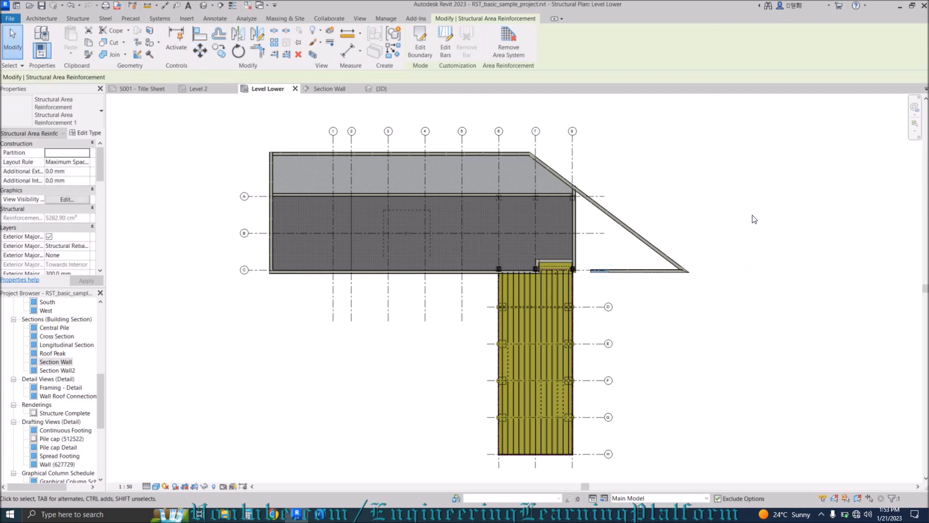
Drag the sloped wall's area reinforcement symbol further down the diagonal in Level Lower.
click(385, 89)
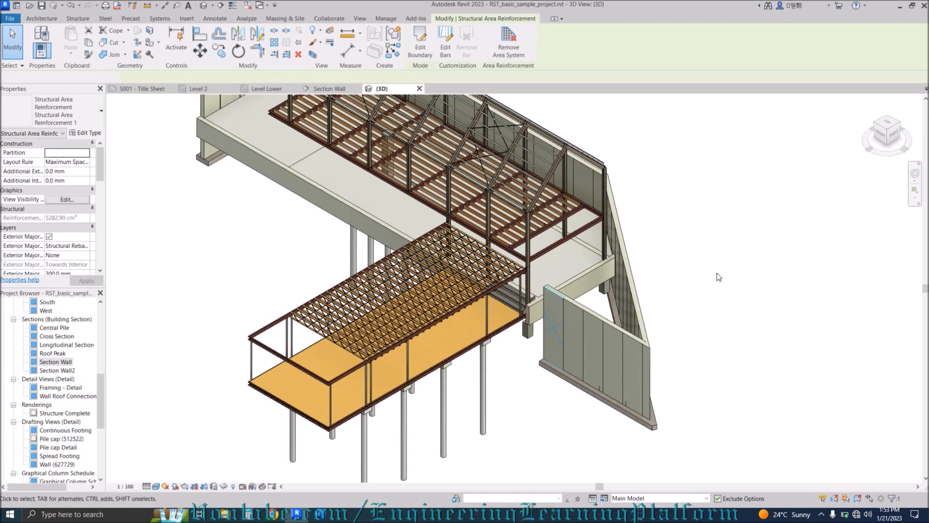
scroll(562, 269, down, 3)
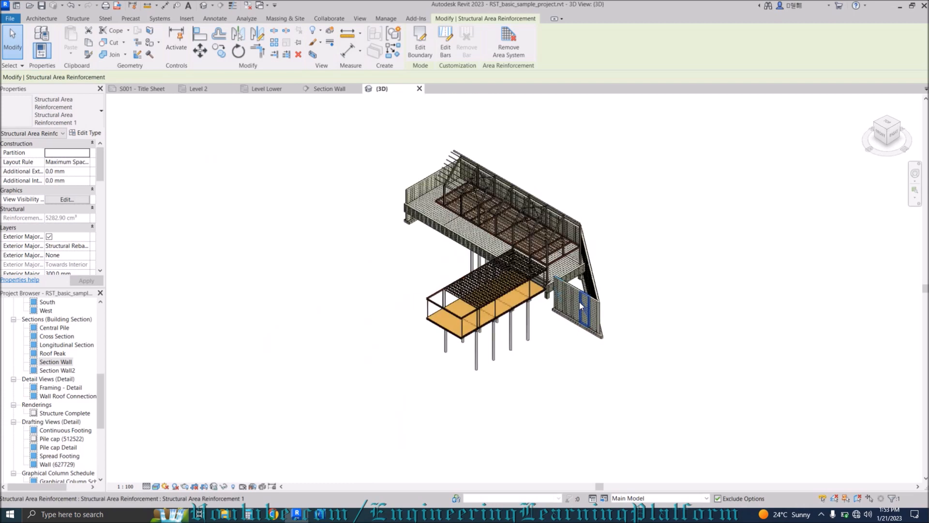
scroll(580, 301, up, 5)
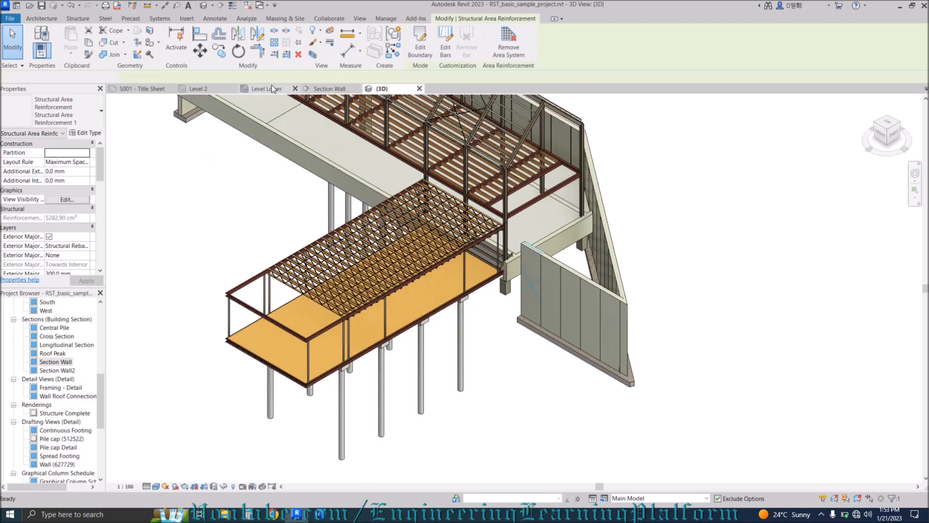
click(271, 88)
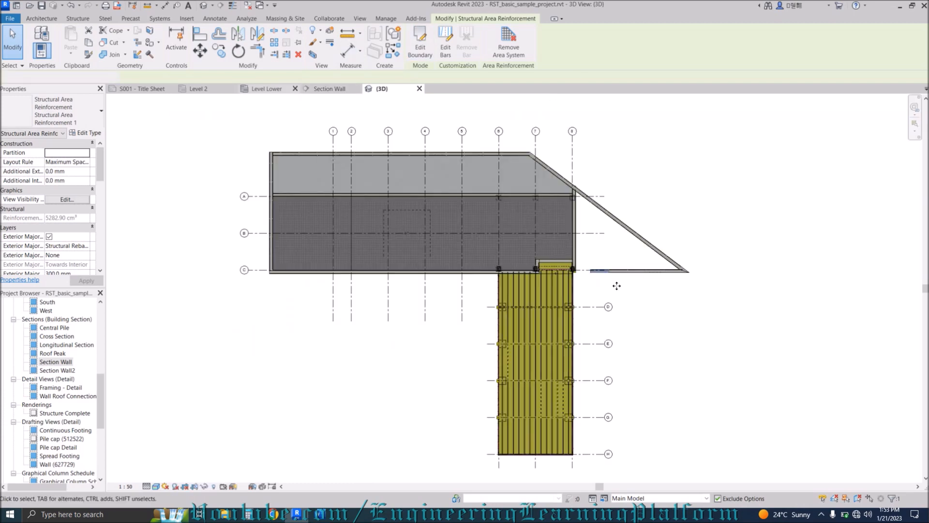
click(631, 231)
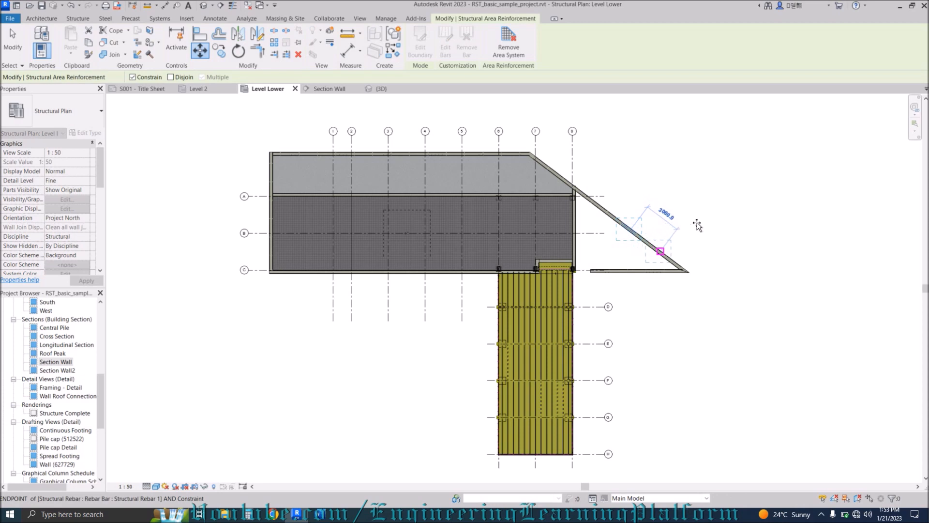
drag(695, 194, 773, 277)
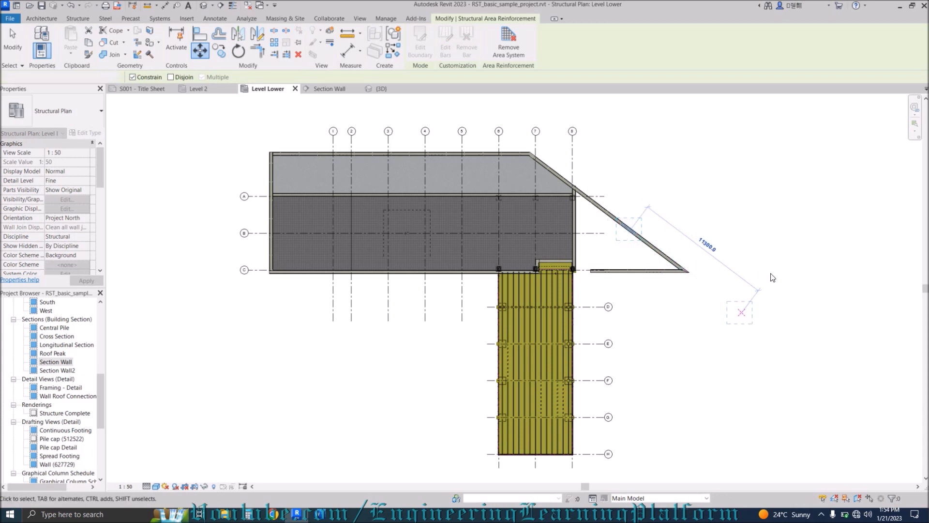
click(584, 277)
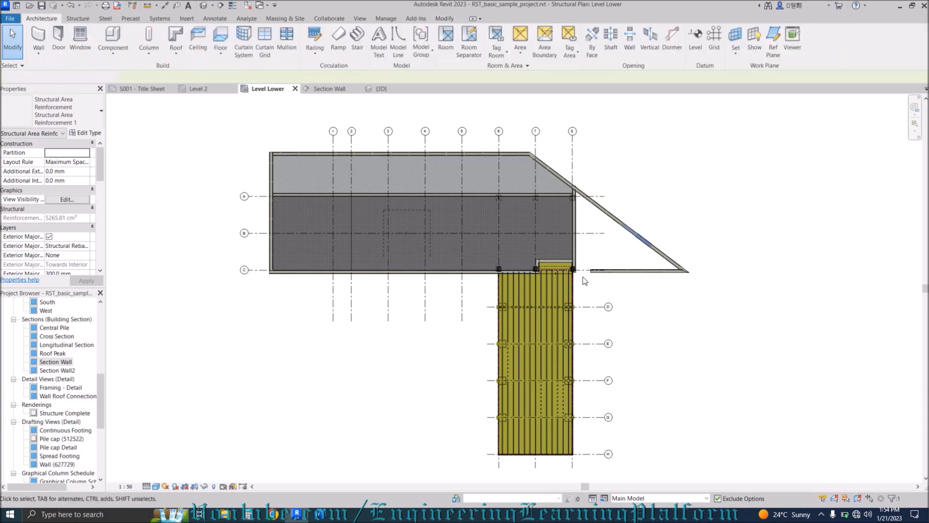
click(550, 228)
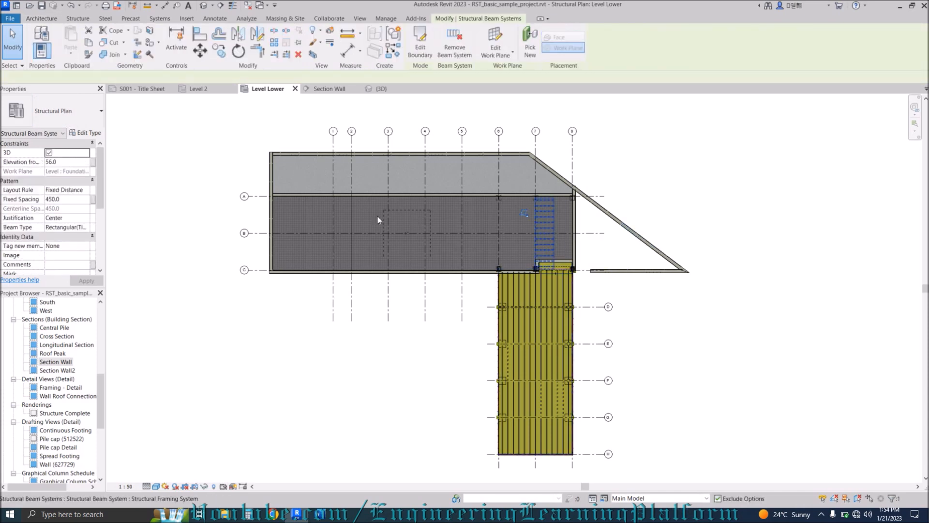
key(Escape)
click(333, 143)
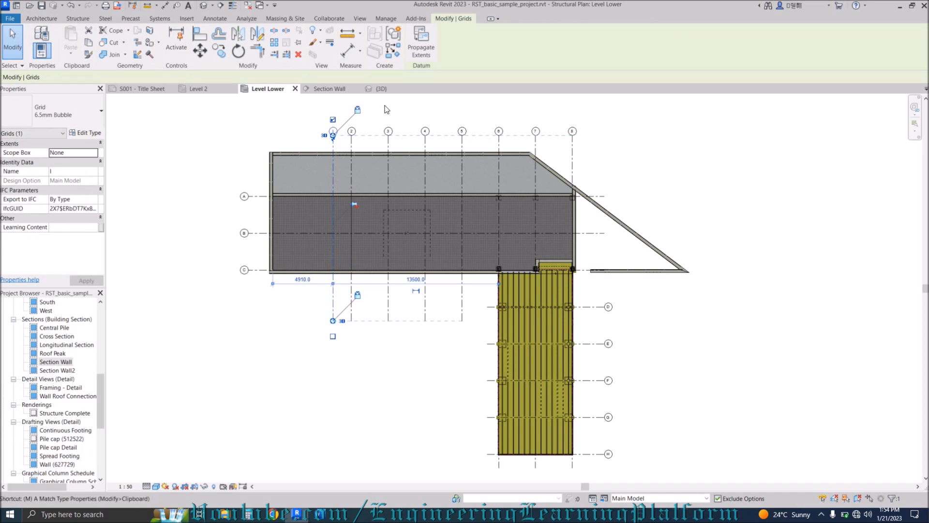
Move grid 1 left outside the building outline, then undo that move.
key(m)
key(v)
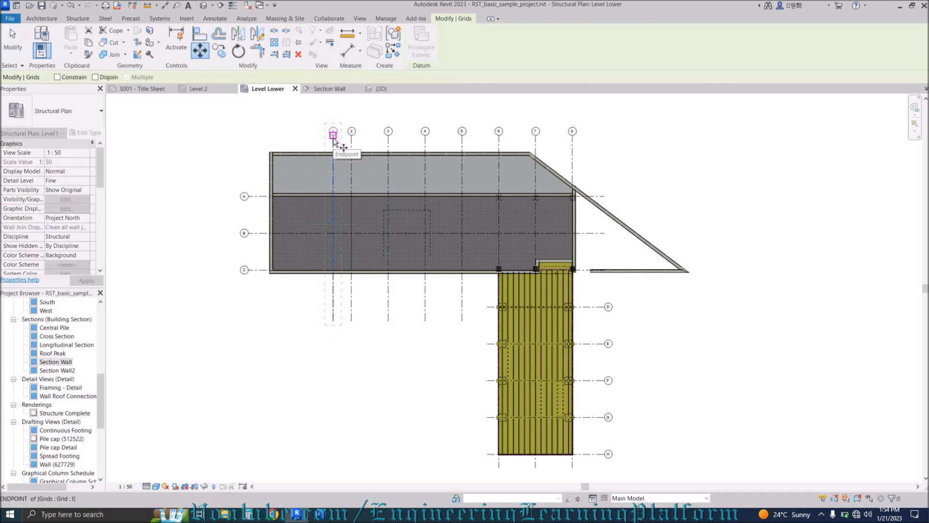
click(333, 137)
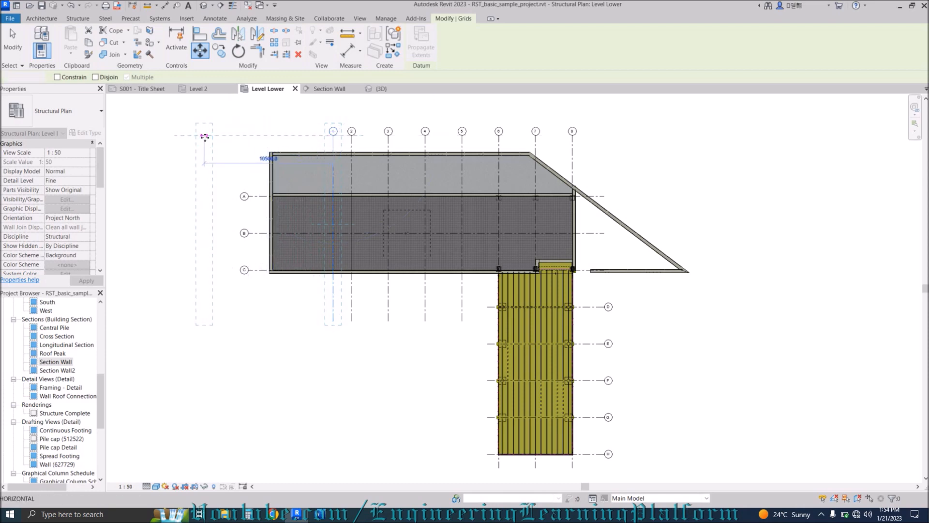
click(205, 138)
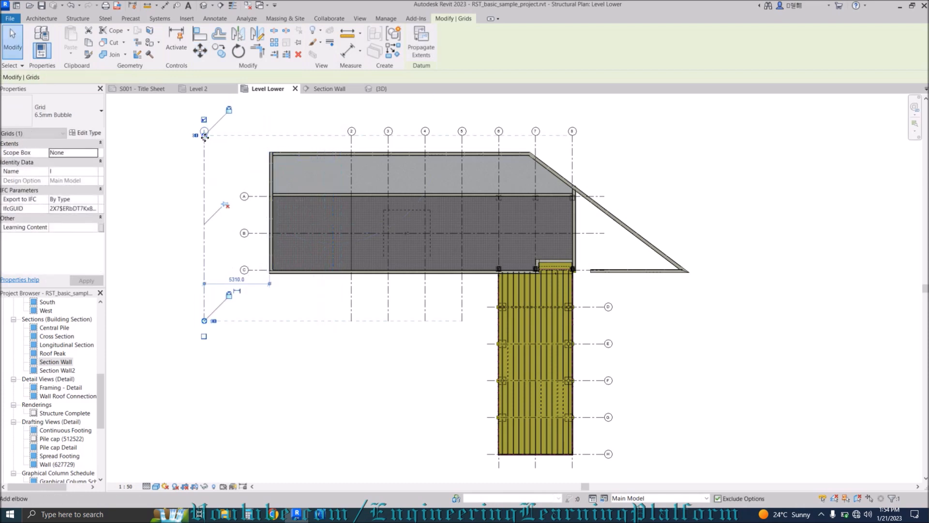
click(269, 129)
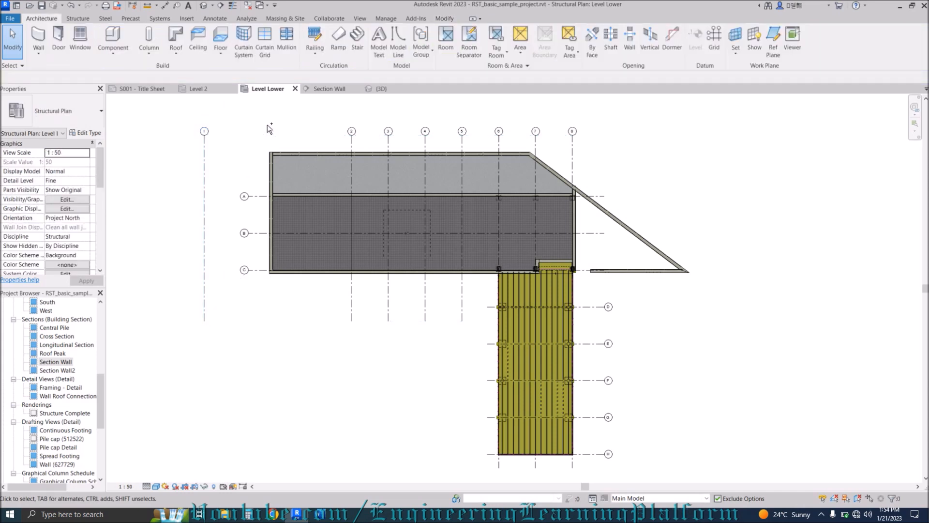
key(ctrl+z)
click(121, 56)
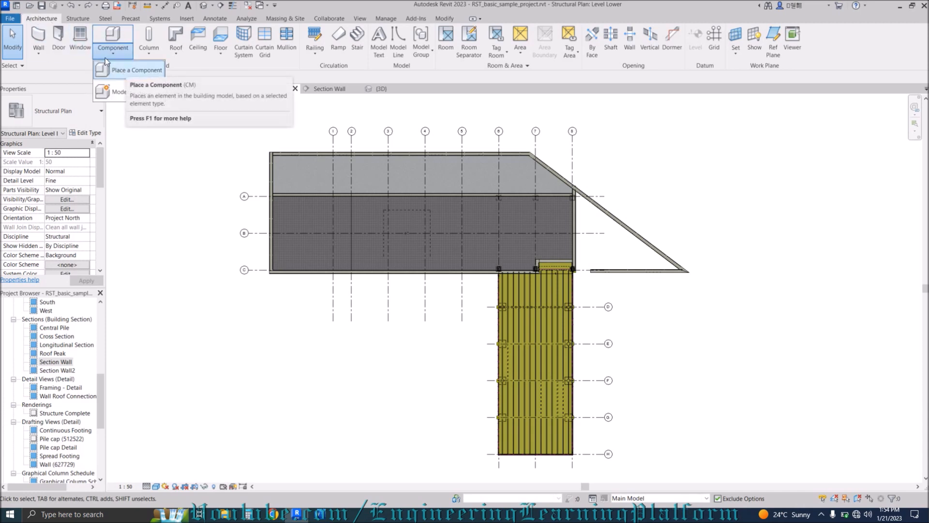
click(85, 21)
click(86, 20)
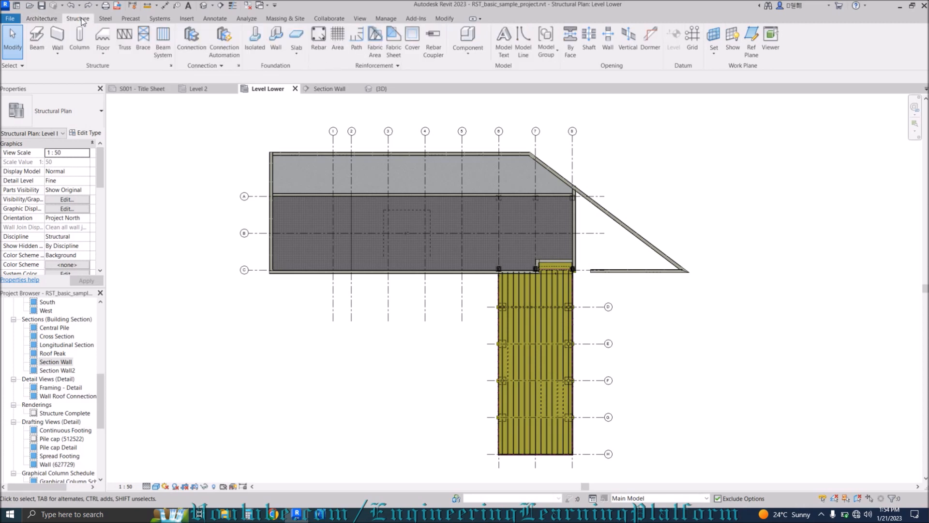
click(461, 55)
click(252, 136)
key(c)
key(m)
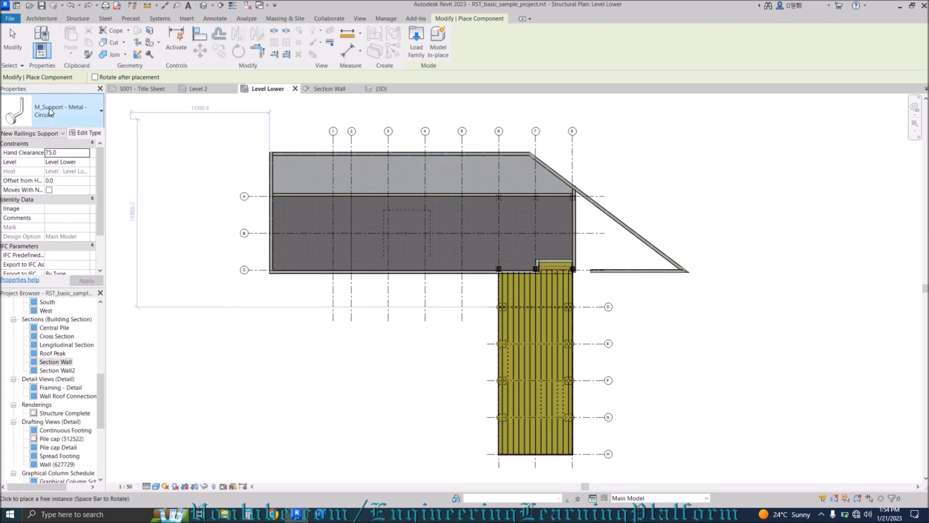
click(417, 40)
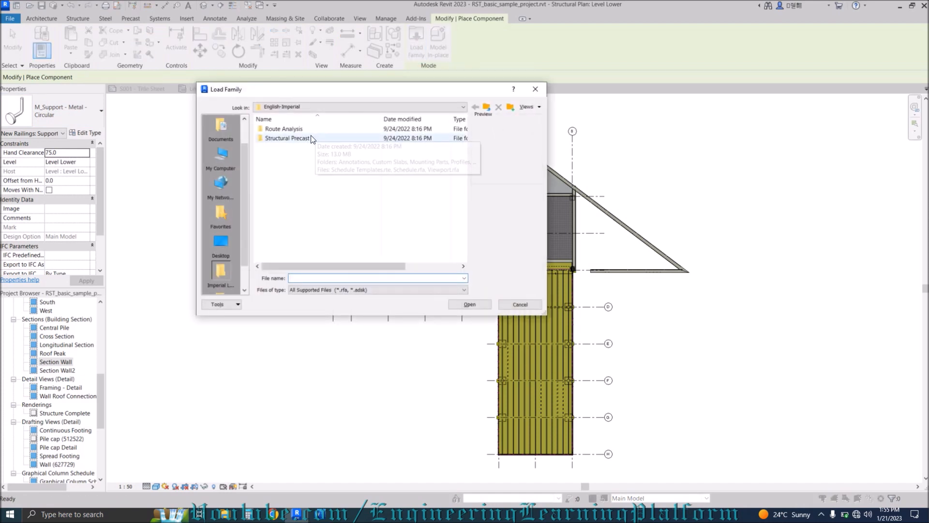
click(535, 89)
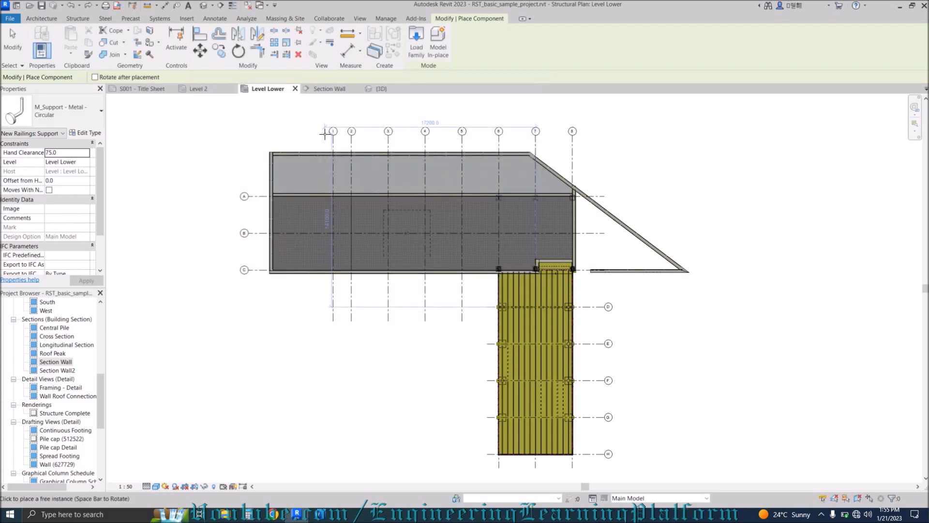
key(Escape)
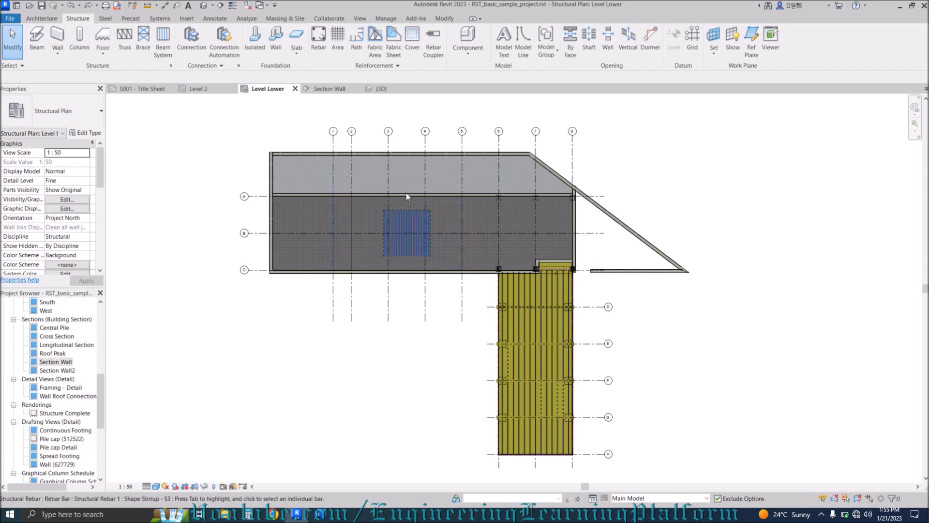
click(371, 155)
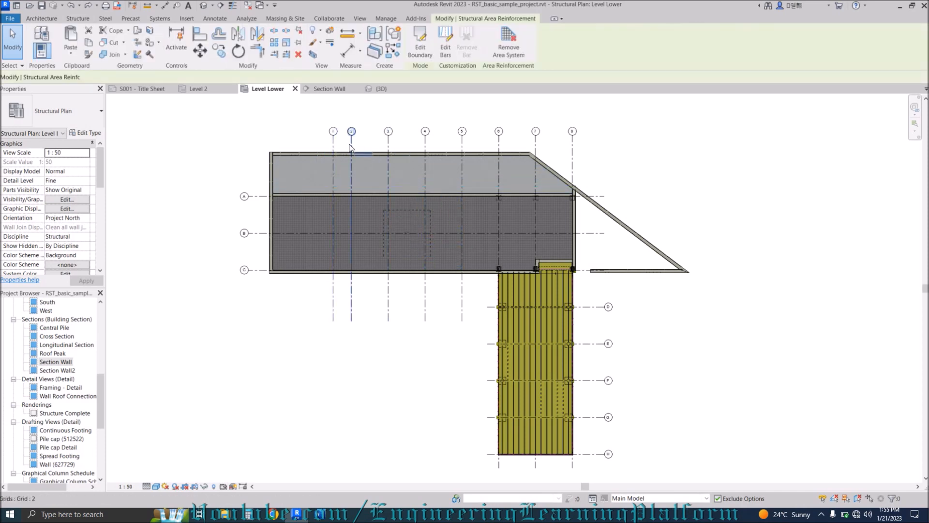
click(351, 146)
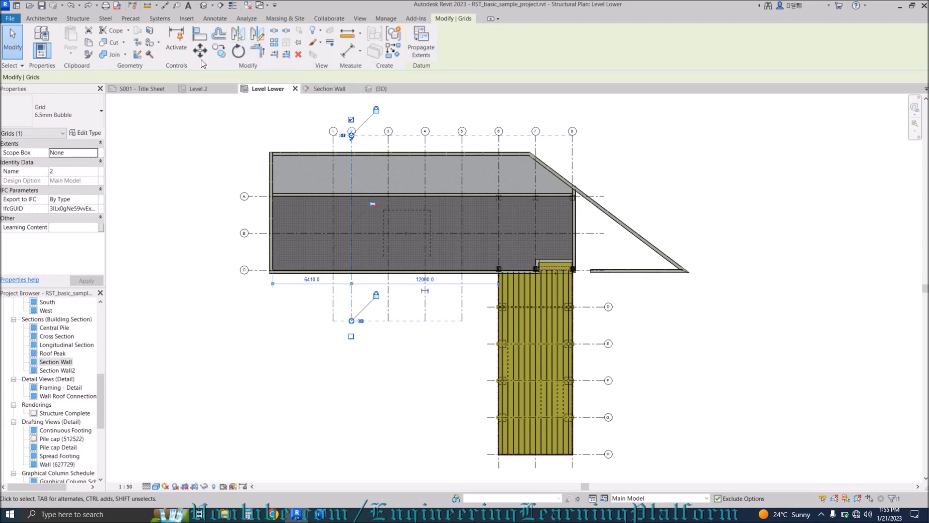
key(r)
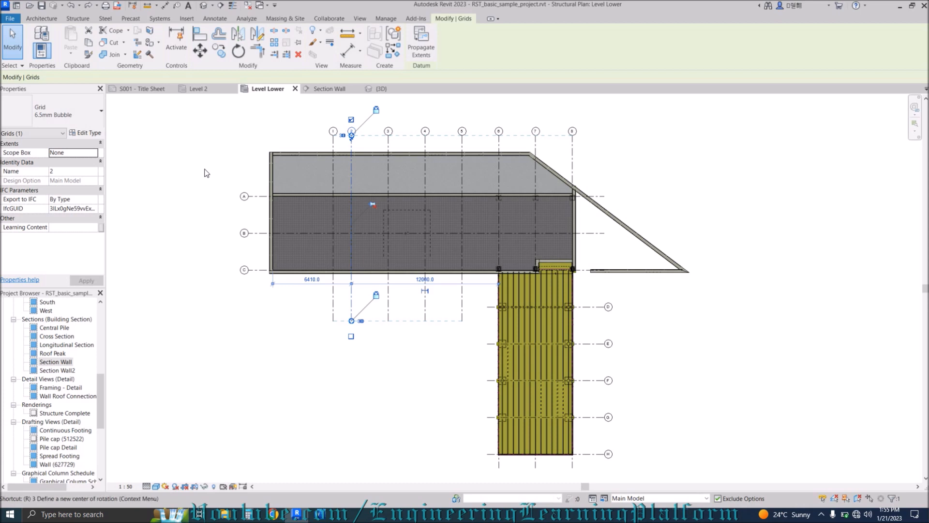
key(o)
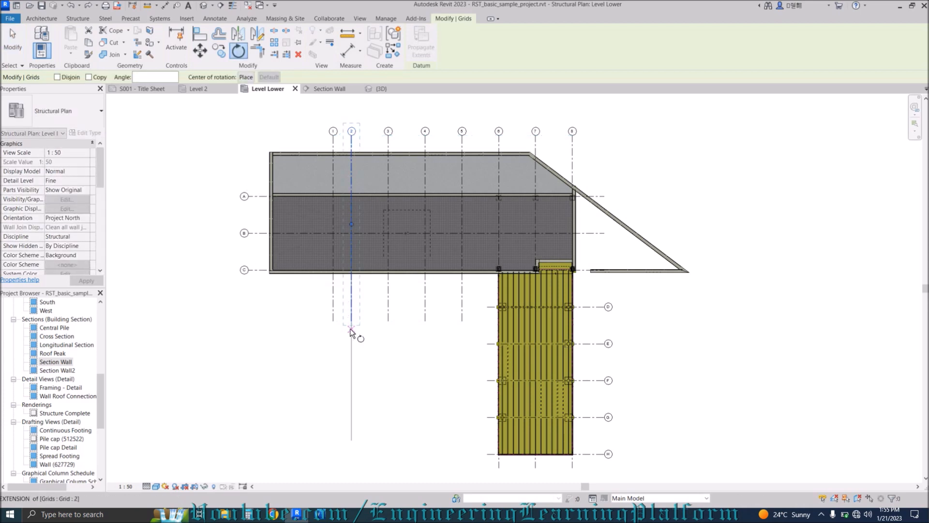
click(352, 321)
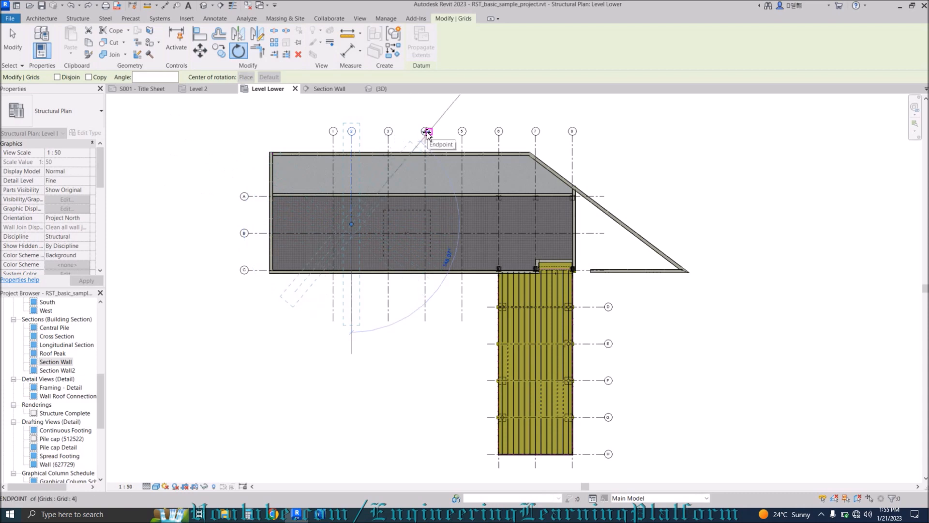
key(Escape)
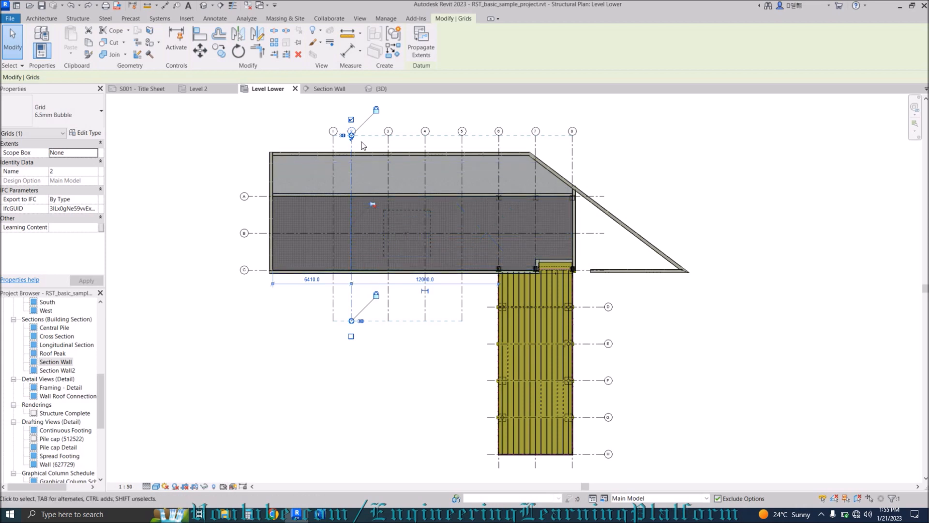
scroll(367, 151, up, 2)
key(Escape)
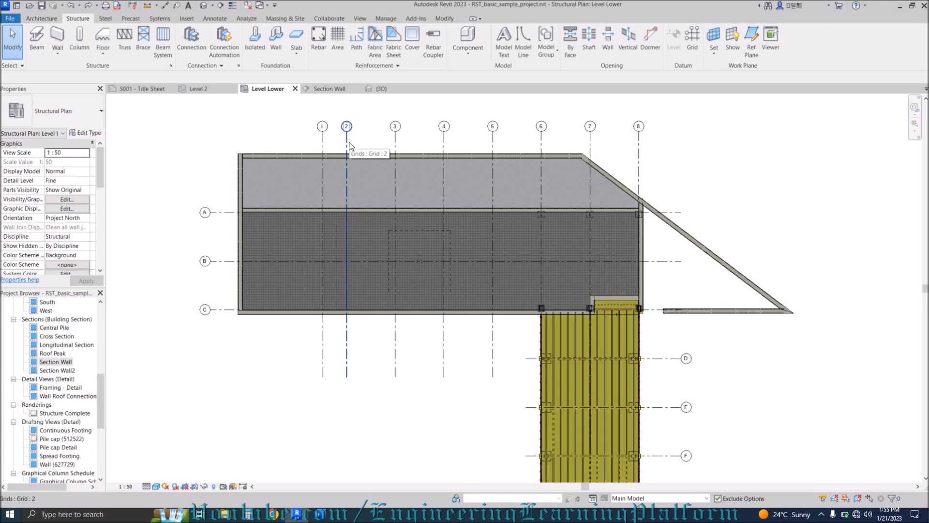
click(350, 145)
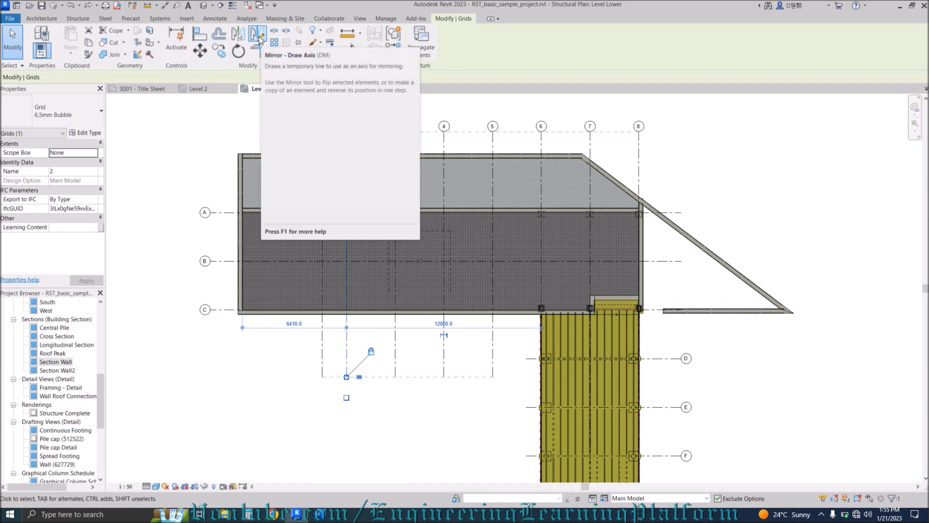
key(d)
key(m)
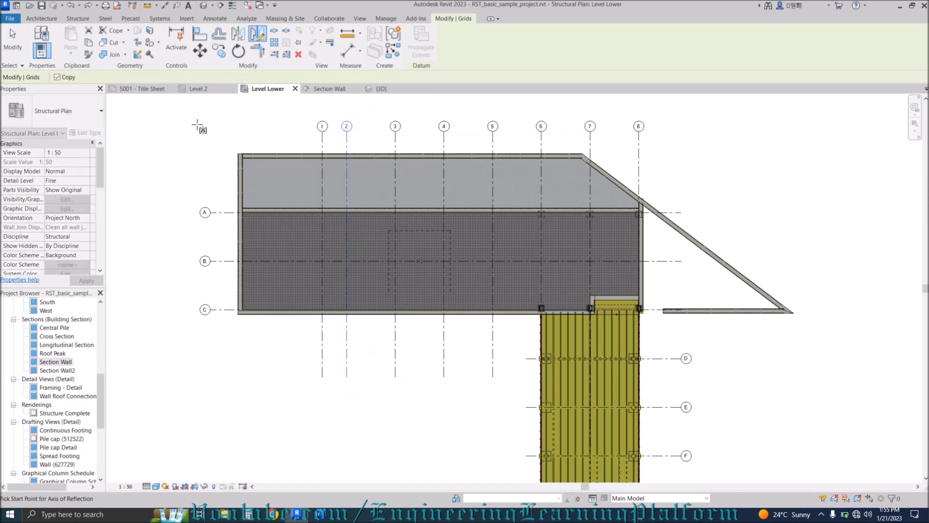
click(376, 117)
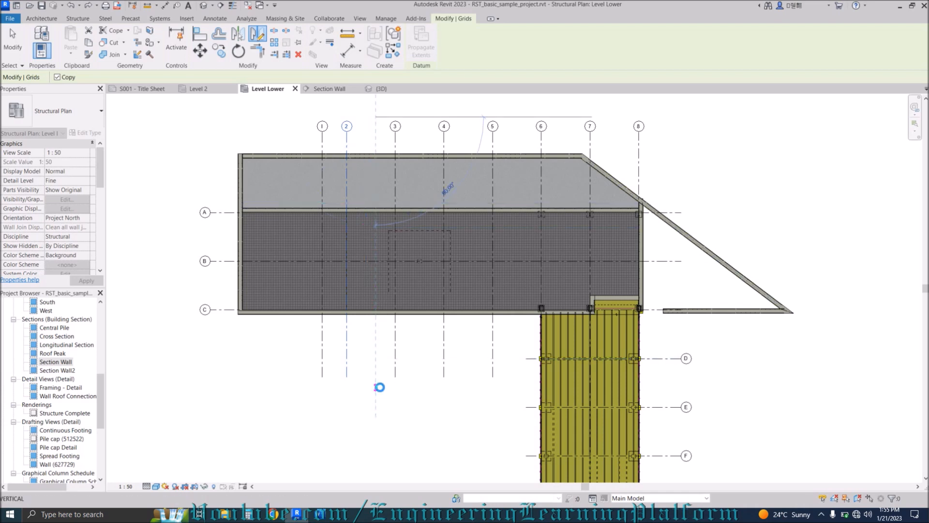
click(376, 386)
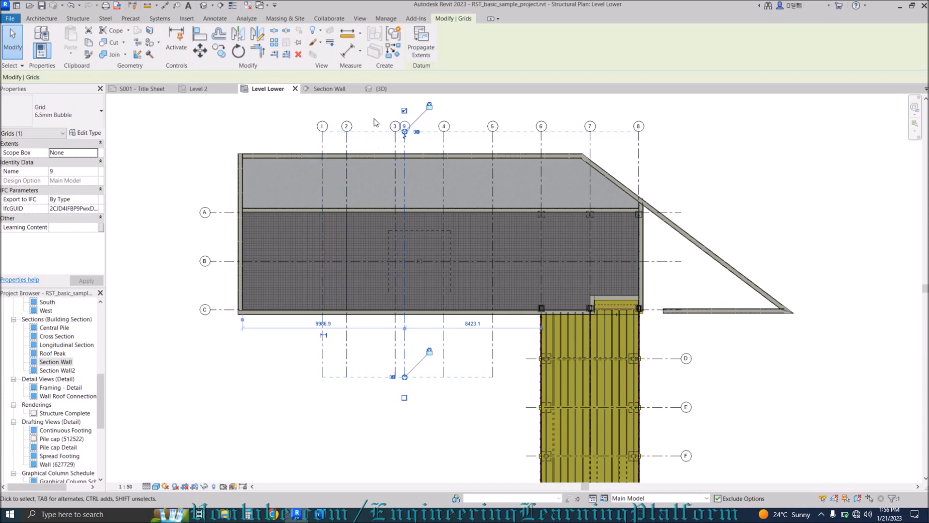
key(Delete)
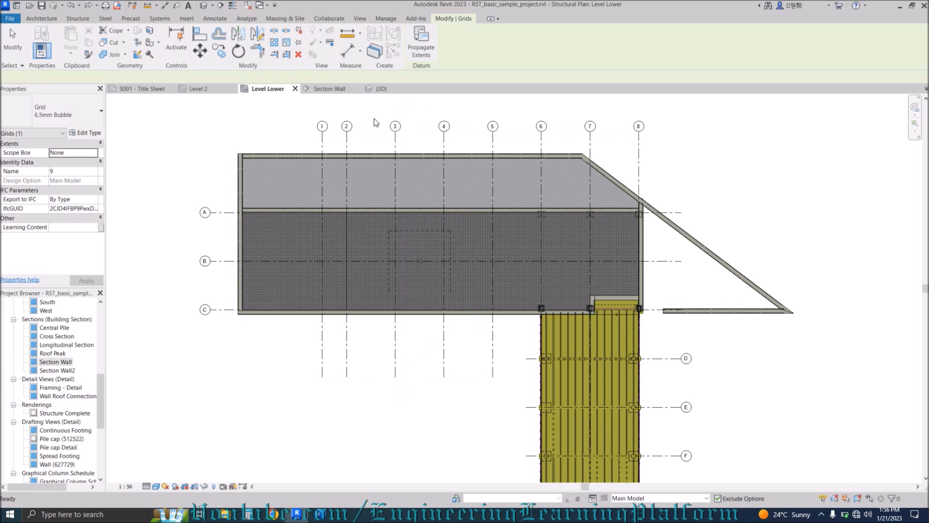
click(323, 143)
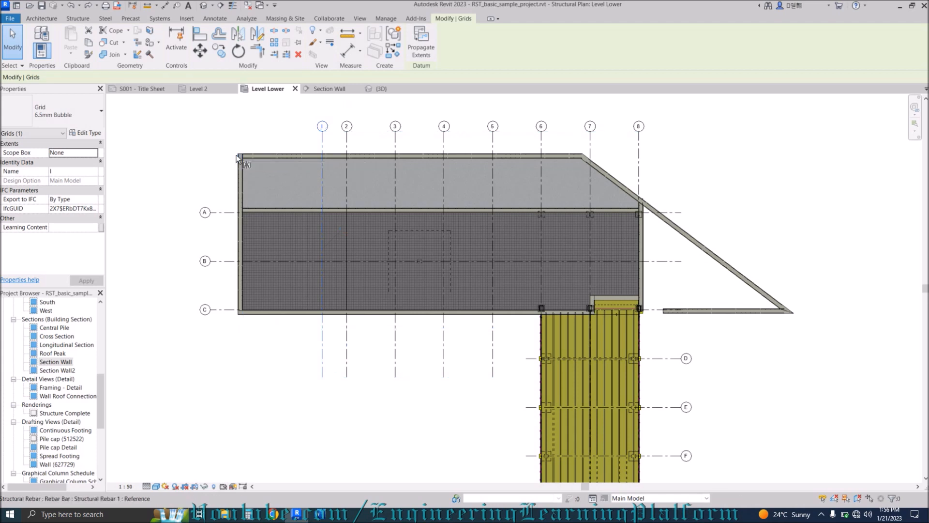
key(m)
key(m)
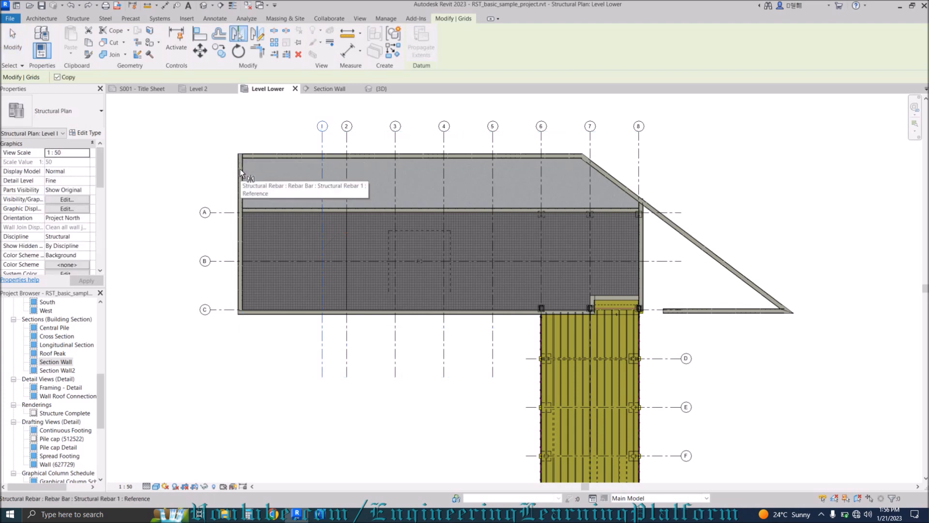
click(238, 211)
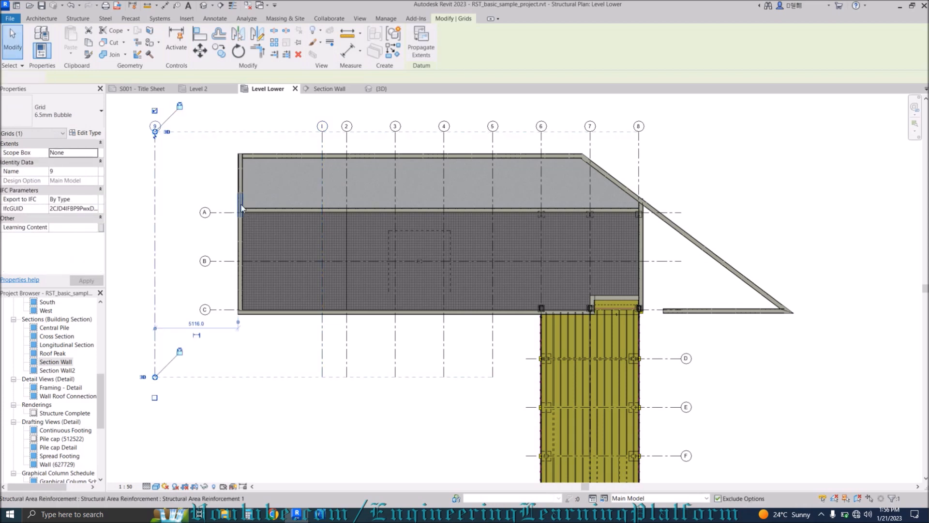
click(236, 181)
key(Escape)
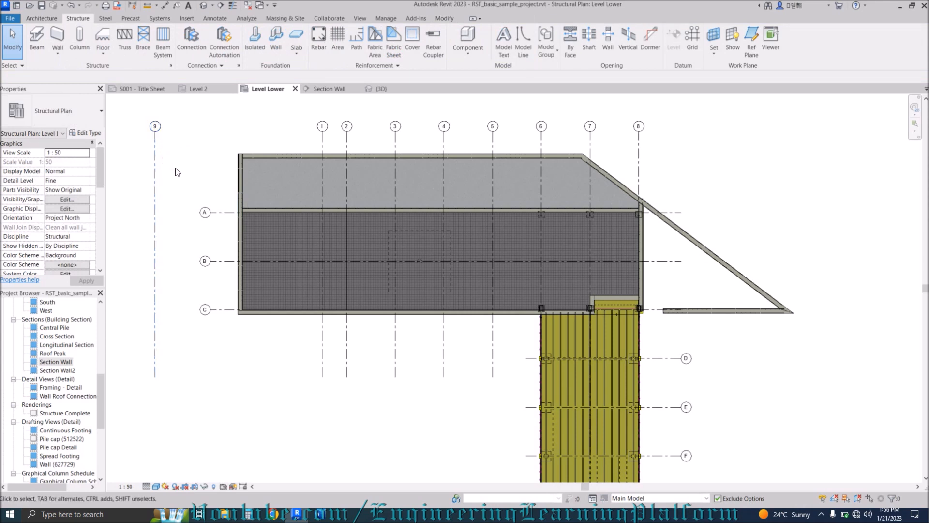
click(156, 150)
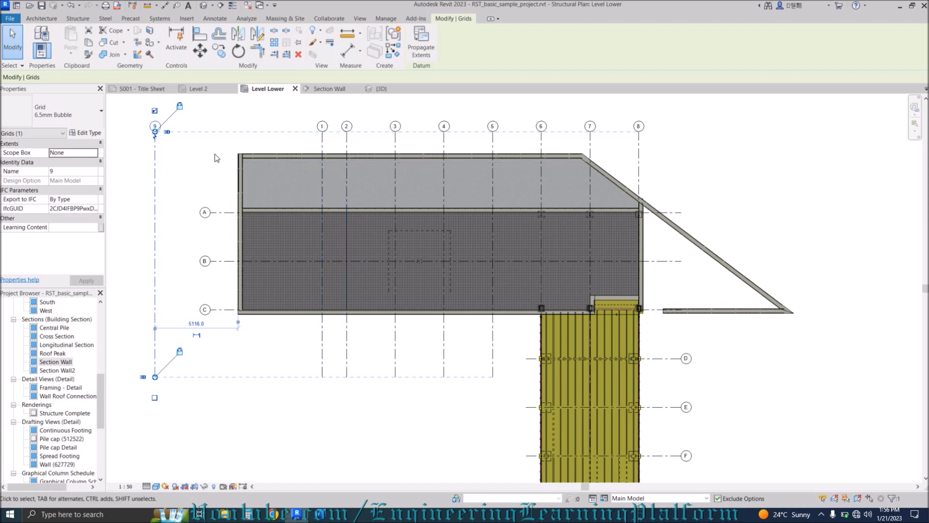
key(Delete)
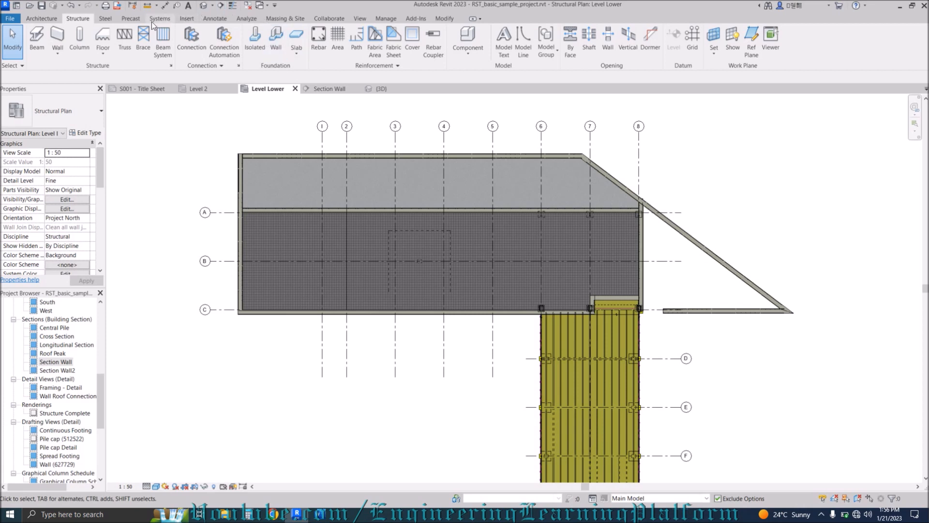
Open the S001 - Title Sheet and edit its A1 metric title block family.
scroll(230, 154, down, 1)
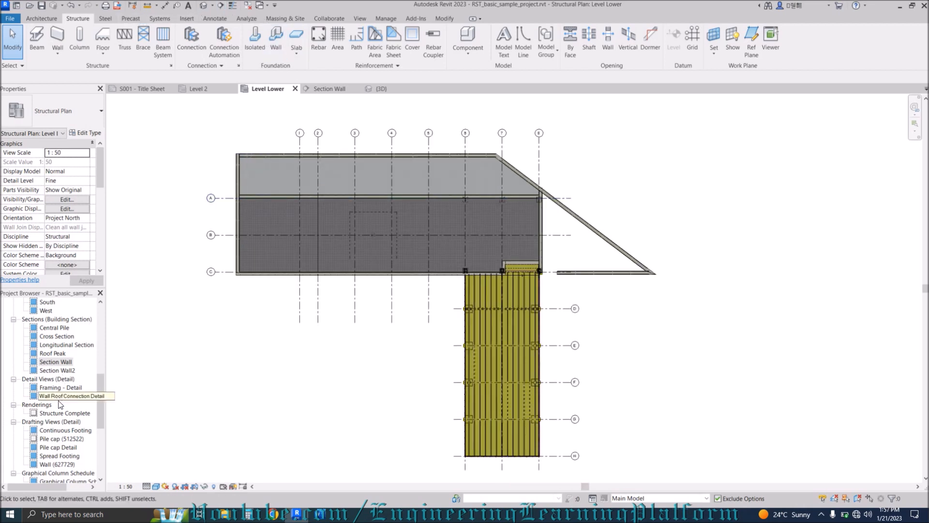
scroll(61, 411, down, 4)
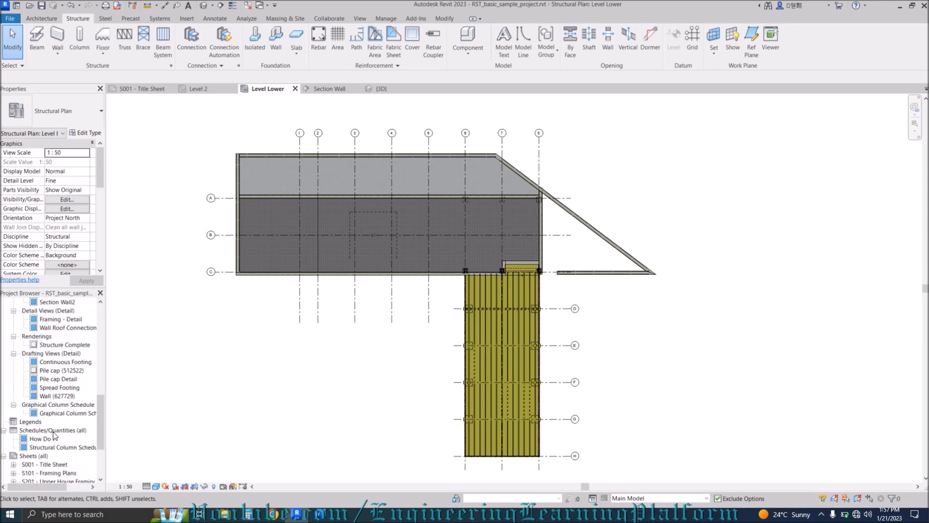
scroll(54, 433, up, 3)
scroll(53, 421, down, 4)
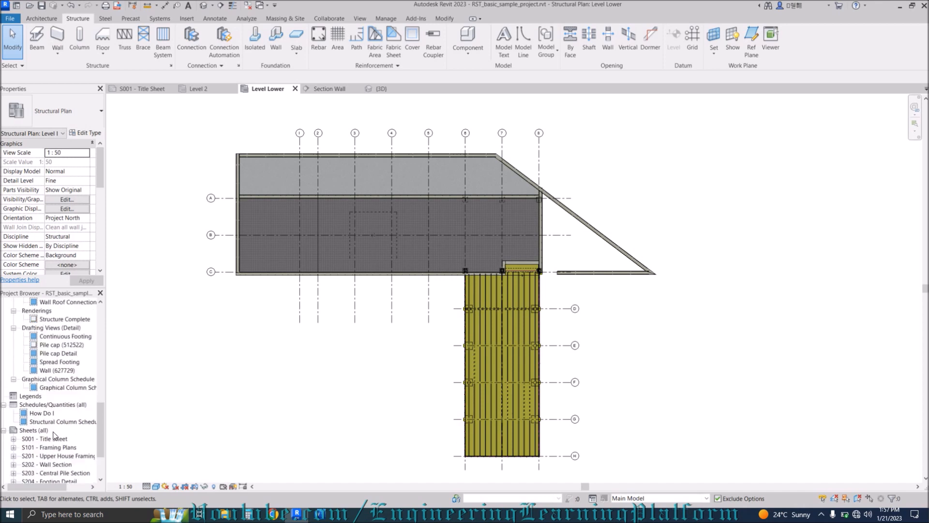
double_click(49, 379)
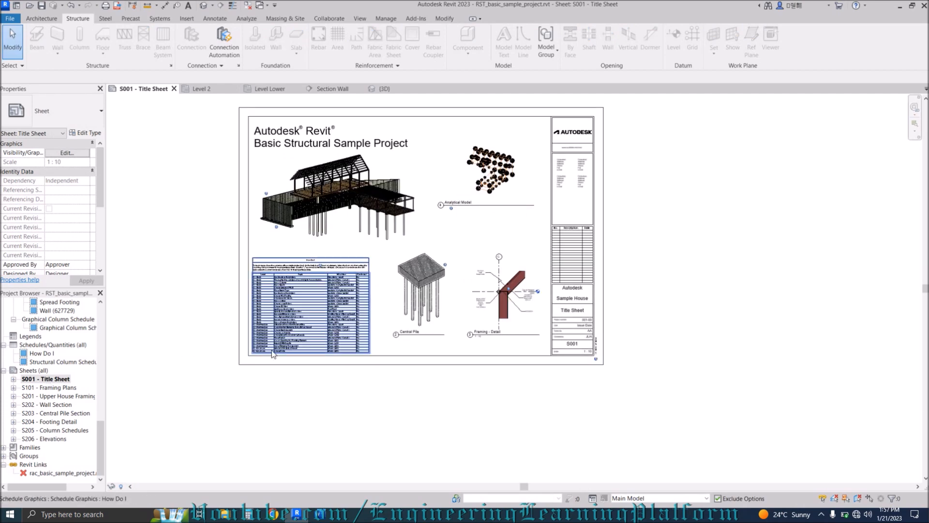
click(267, 365)
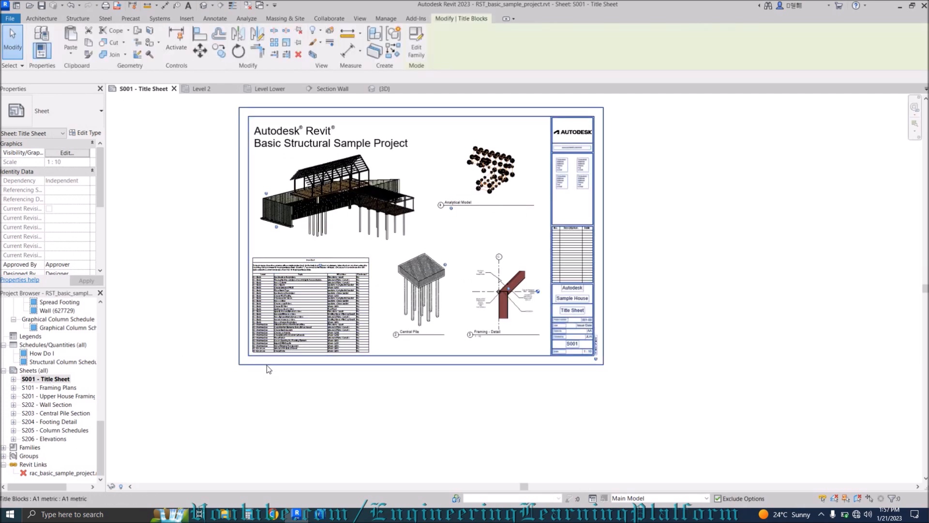
double_click(317, 363)
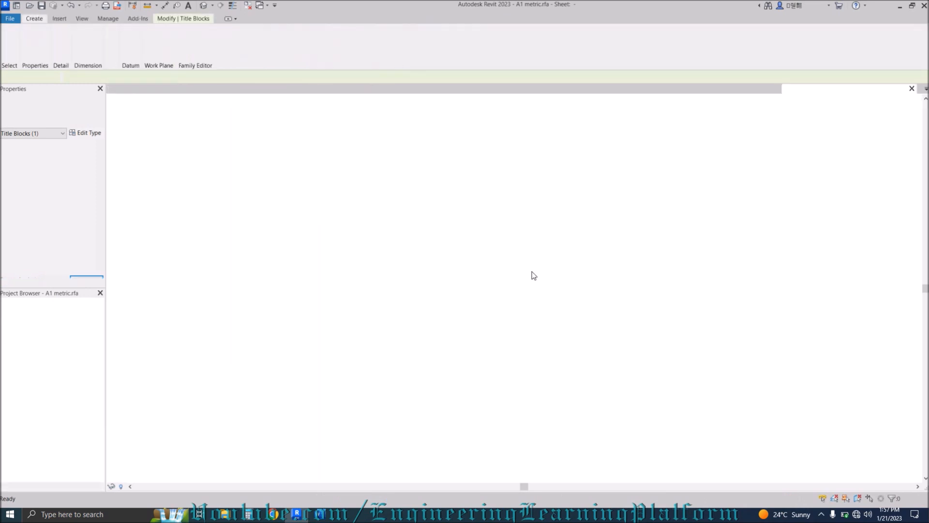
Start Scale (RE) and window-select all the title block linework.
scroll(355, 232, down, 3)
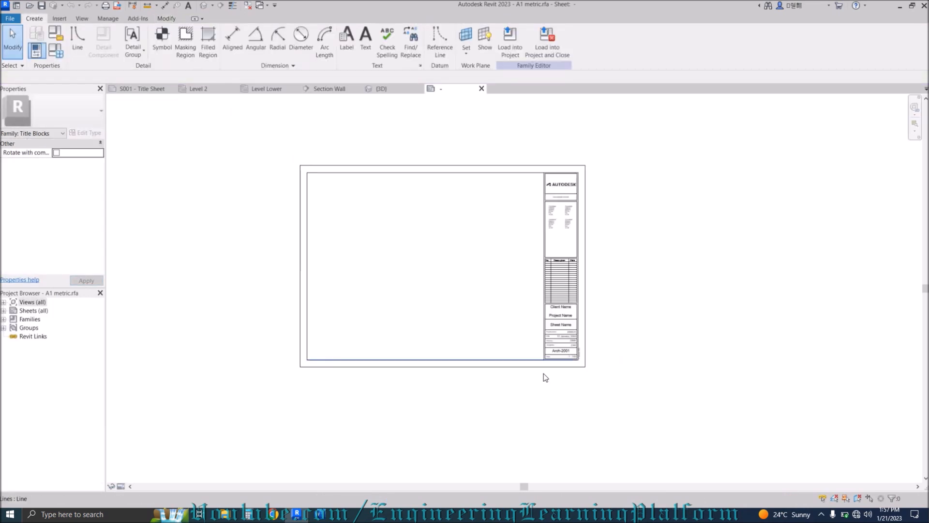
drag(636, 402, 287, 142)
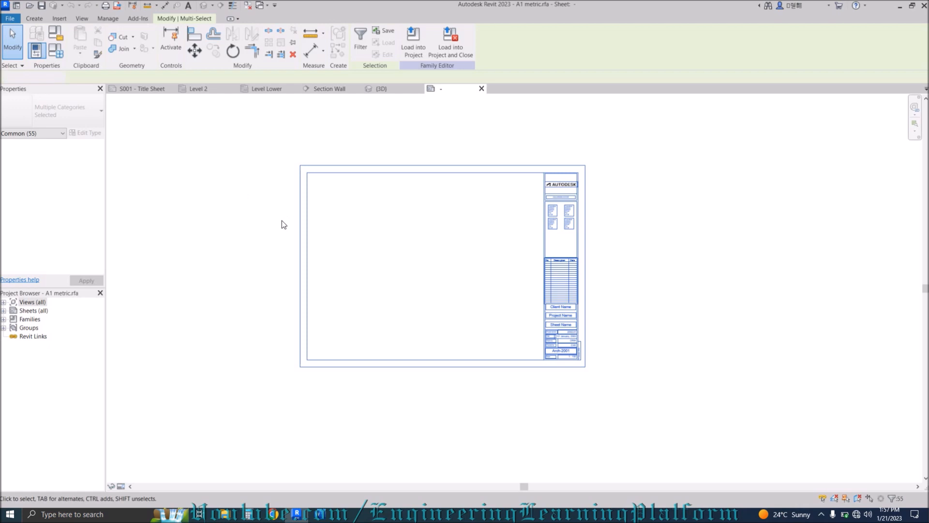
key(Escape)
key(r)
key(e)
drag(265, 145, 634, 396)
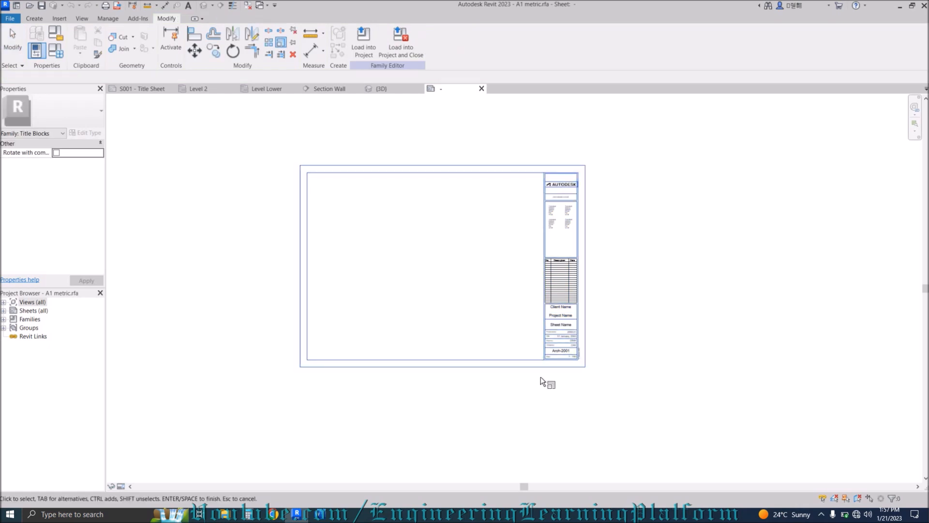
key(Return)
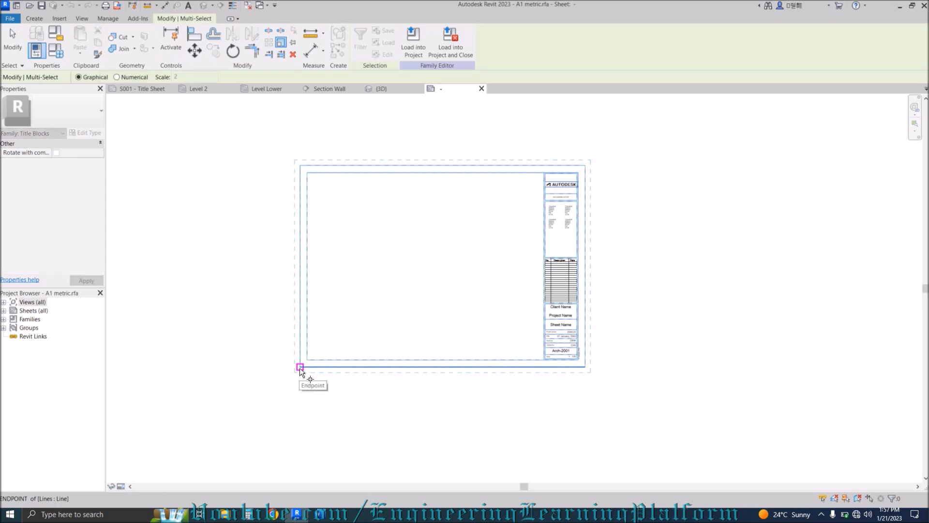
Rescale the title block from its lower-left corner, then close the family without saving.
click(300, 368)
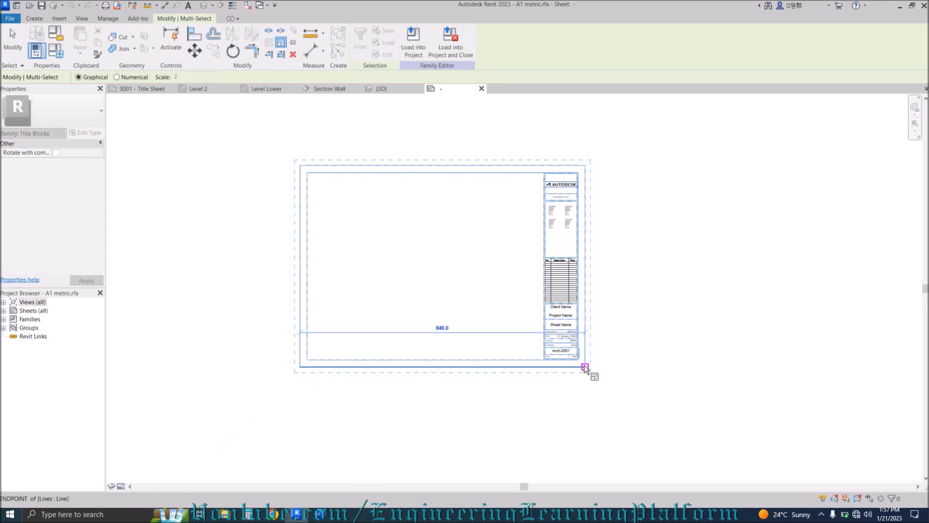
click(588, 366)
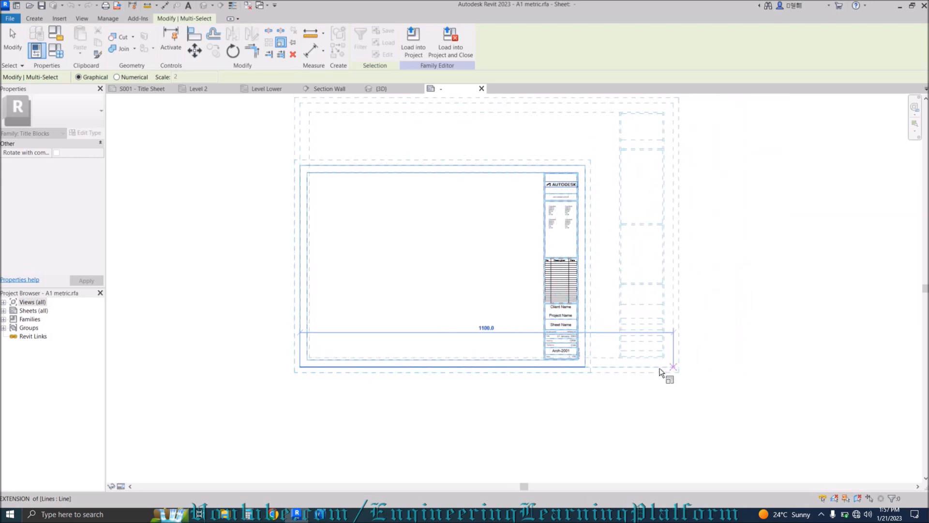
click(584, 367)
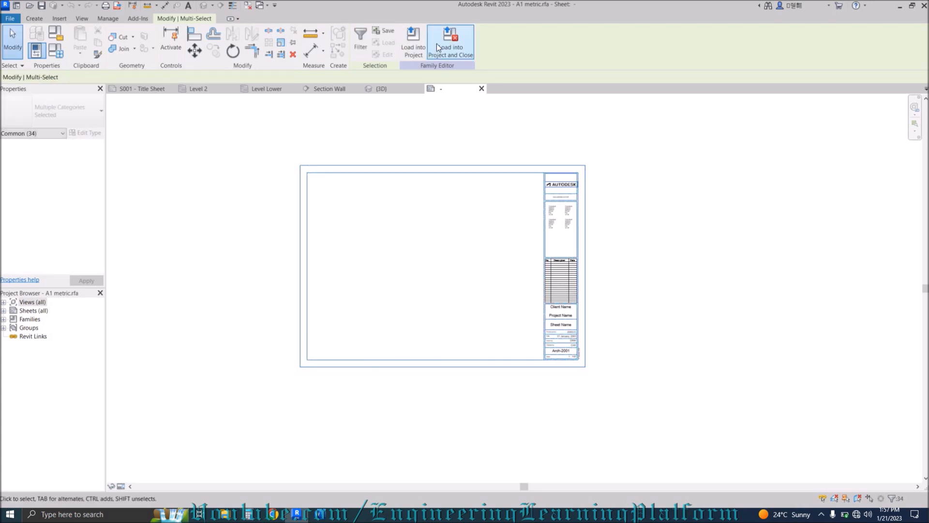
click(481, 88)
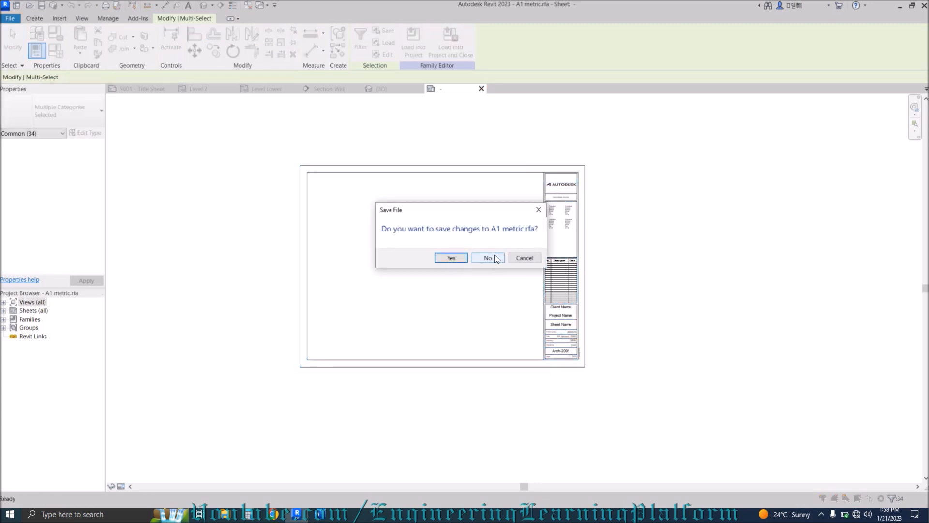
click(496, 259)
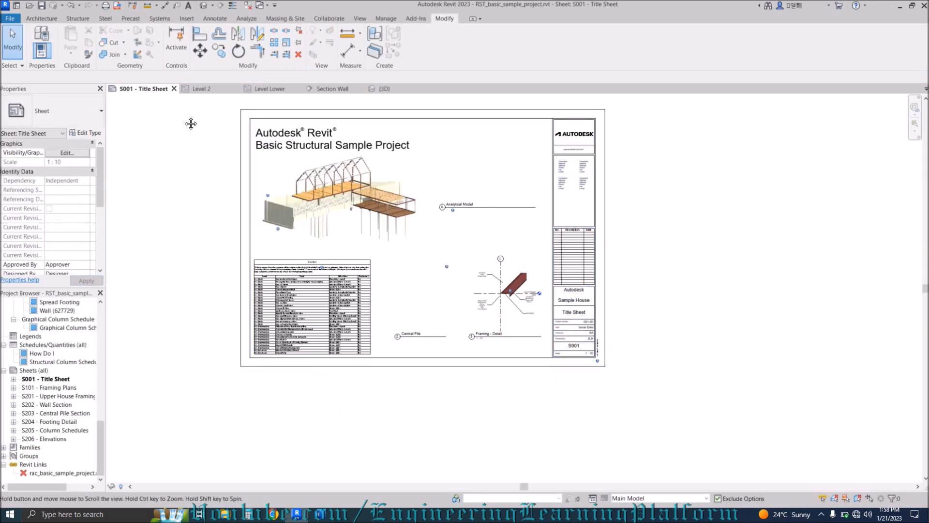
Close the S001 title sheet and pan the Level Lower plan toward the framing corner.
click(174, 89)
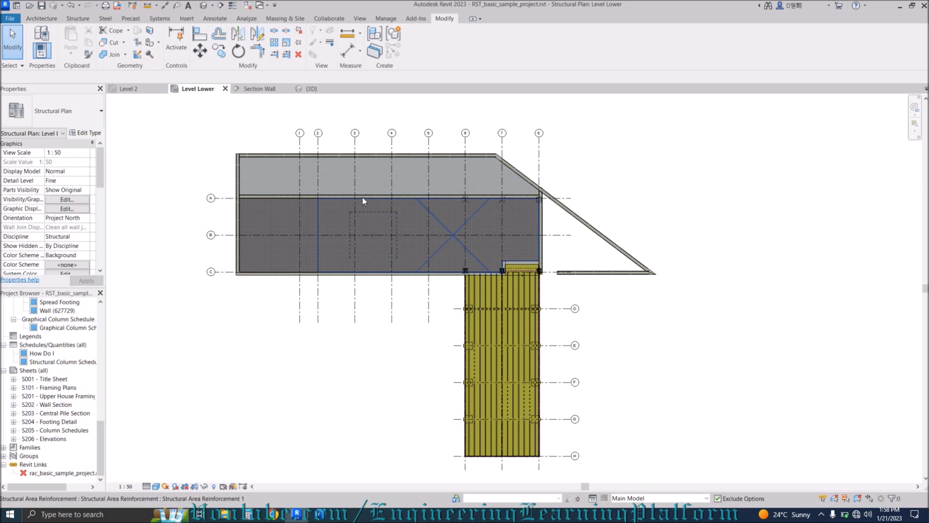
scroll(533, 281, up, 4)
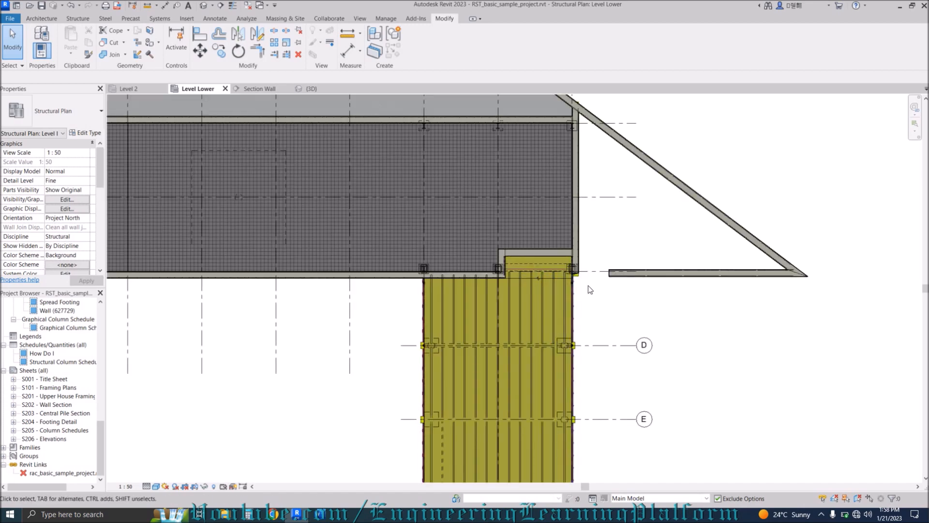
middle_drag(599, 207, 622, 234)
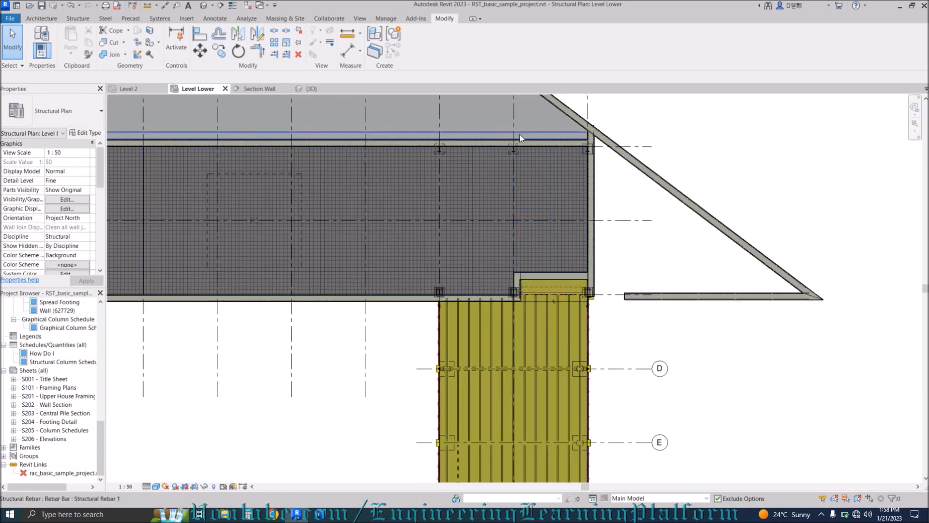
middle_drag(524, 148, 544, 187)
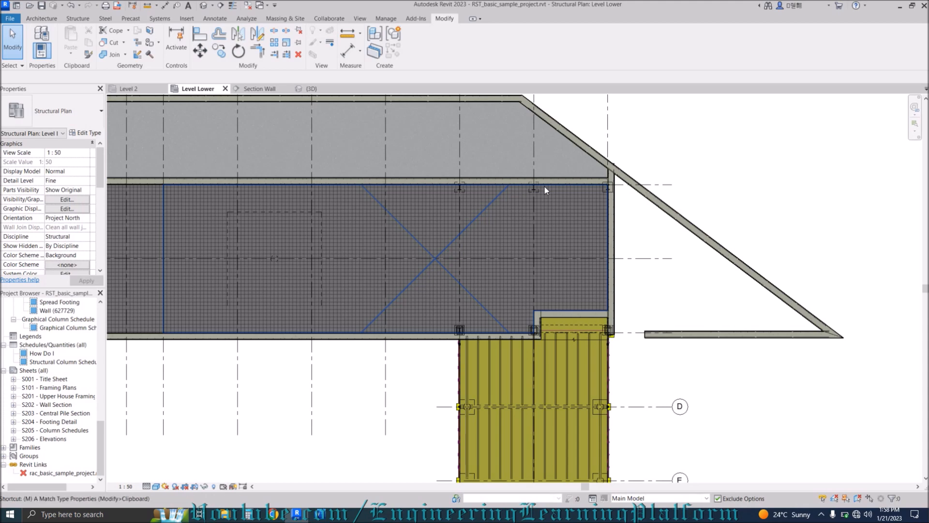
Use Match Type (MA) to give the sloped wall the straight wall's type.
key(m)
key(a)
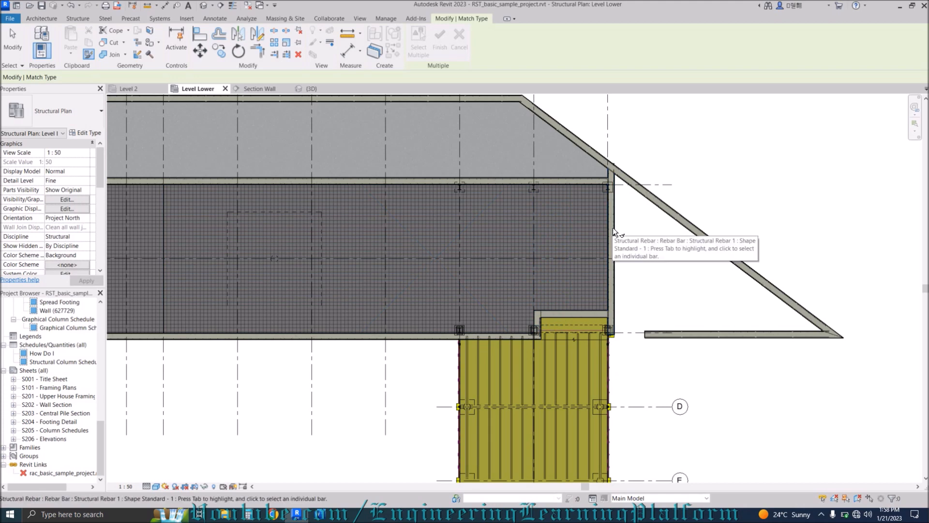
scroll(613, 228, up, 5)
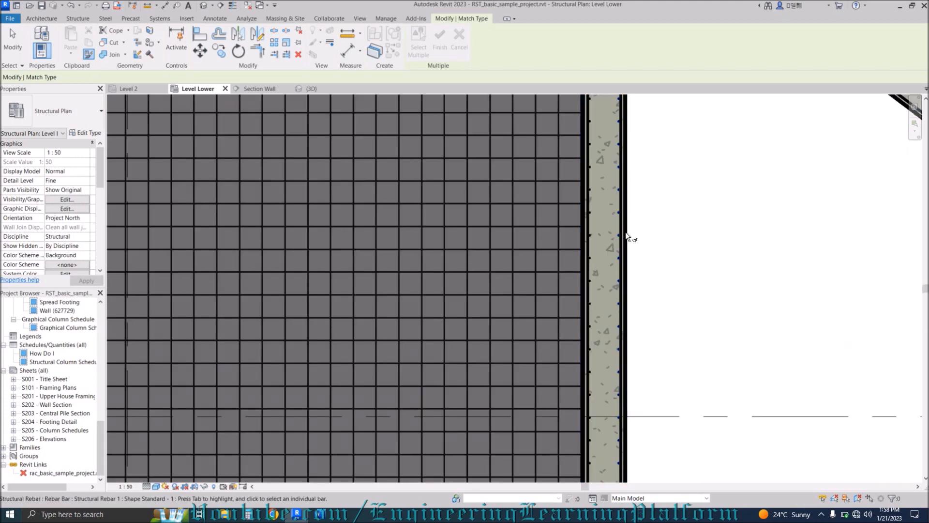
click(626, 231)
scroll(620, 243, down, 4)
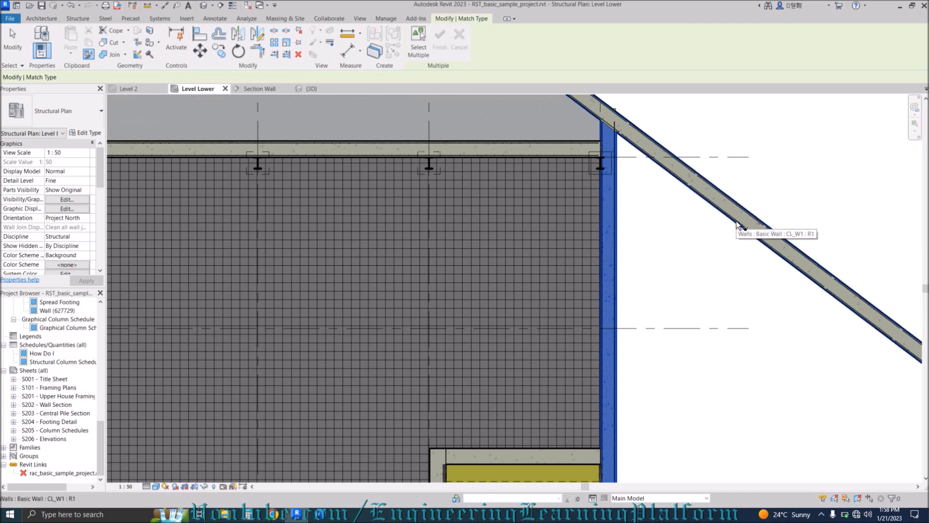
click(736, 223)
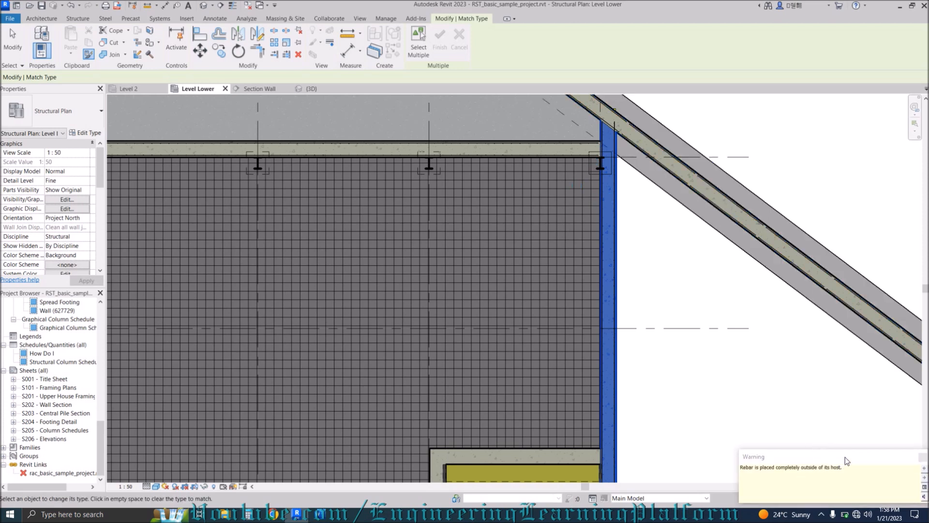
Dismiss the rebar warning and end the Match Type command.
drag(776, 457, 722, 405)
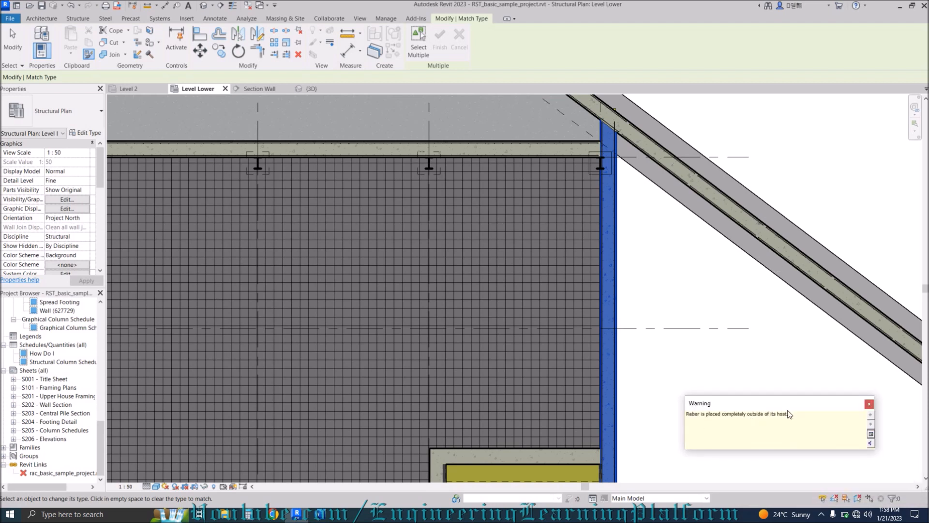
click(869, 405)
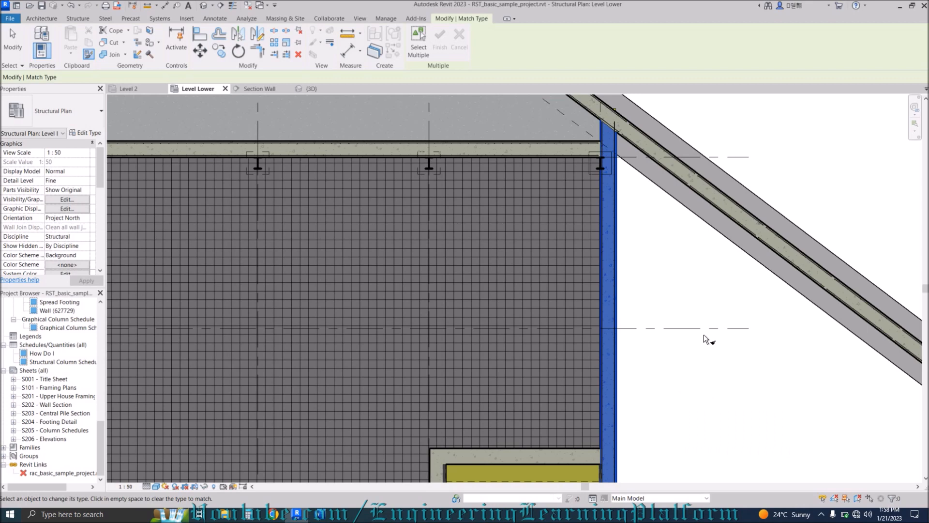
scroll(696, 374, down, 3)
click(693, 323)
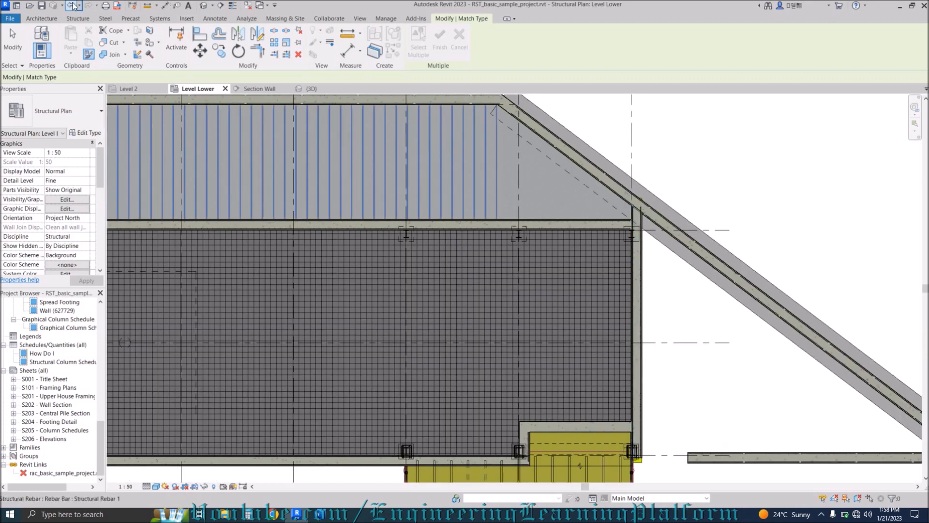
scroll(693, 370, up, 2)
scroll(664, 252, down, 5)
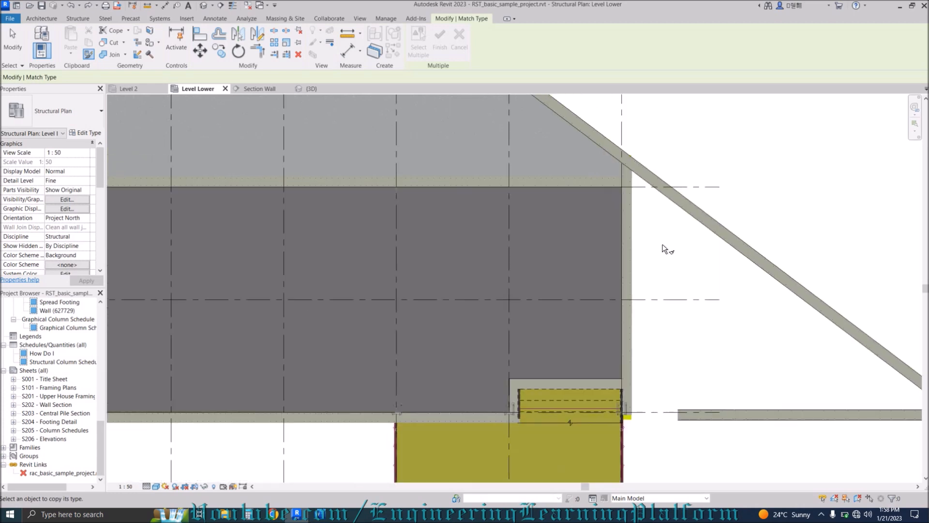
key(Escape)
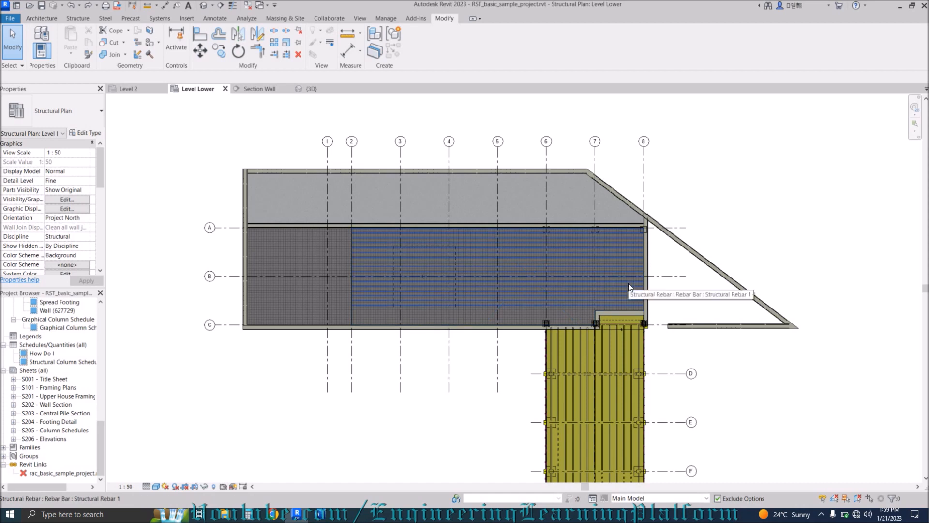
Start Offset (OF) and enter a new offset distance in the Options Bar.
scroll(644, 176, up, 4)
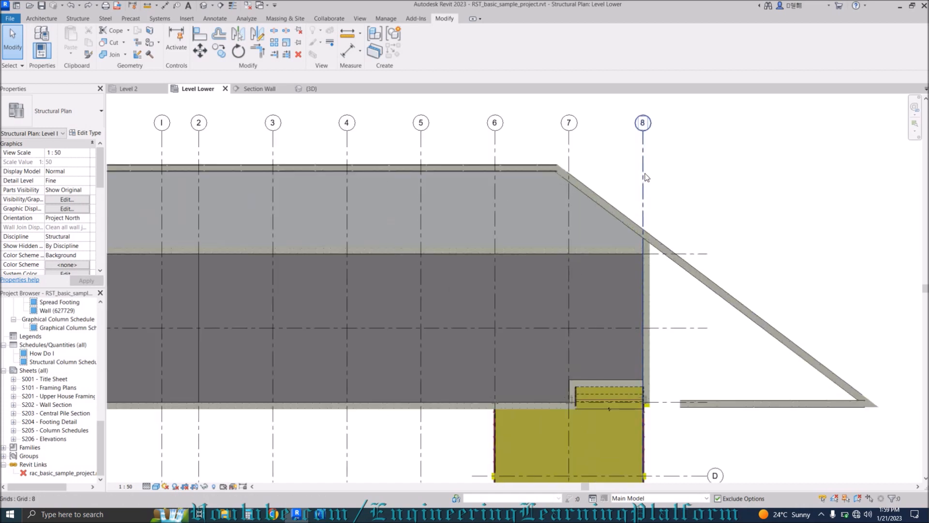
key(o)
key(f)
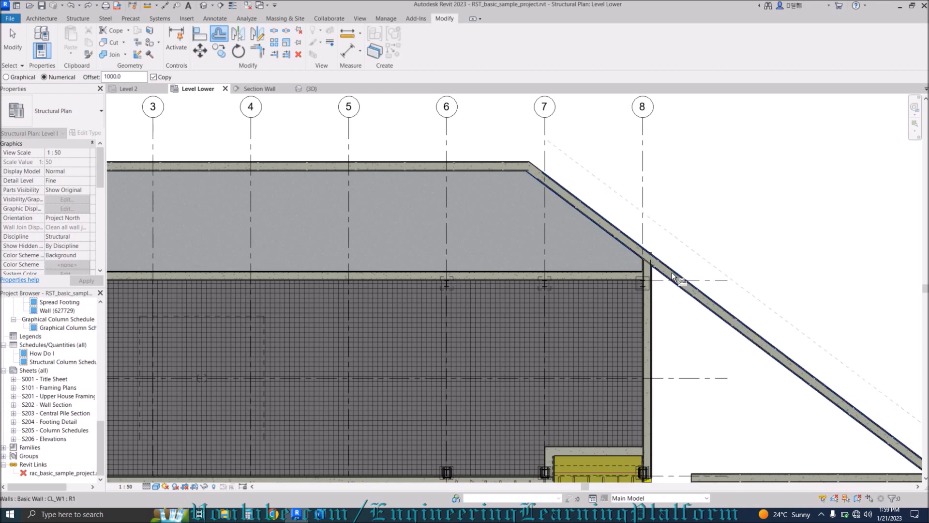
drag(132, 76, 102, 76)
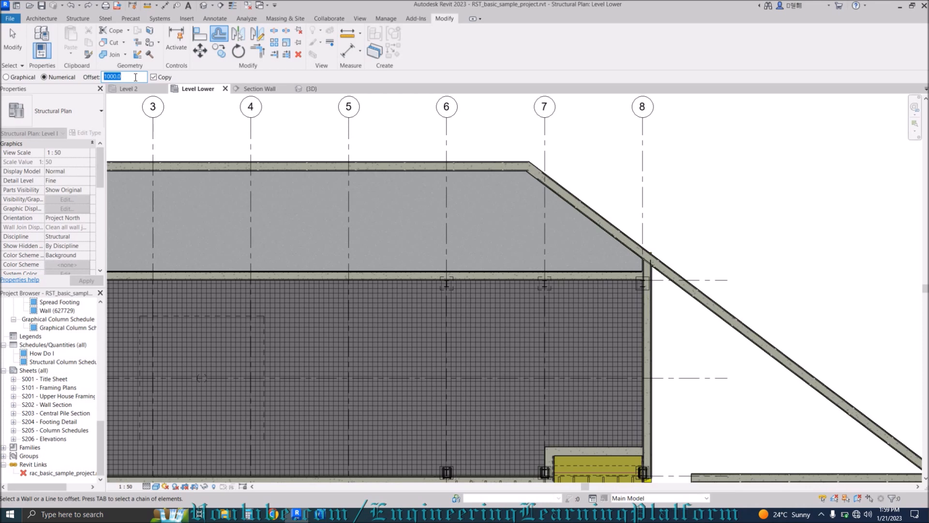
text(250)
key(Return)
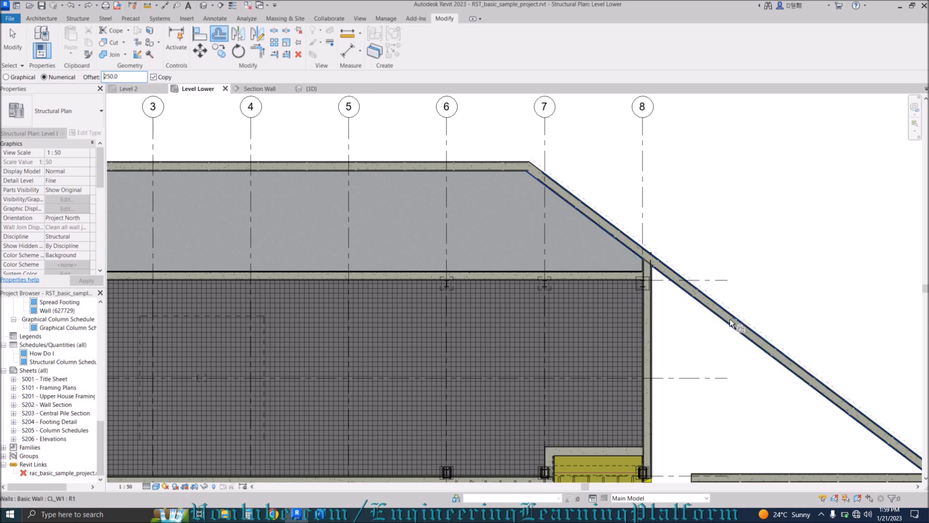
Offset a copy of the sloped wall 2500 mm outside, then remove it and clear the deleted-Parts warning.
drag(127, 74, 88, 82)
text(25)
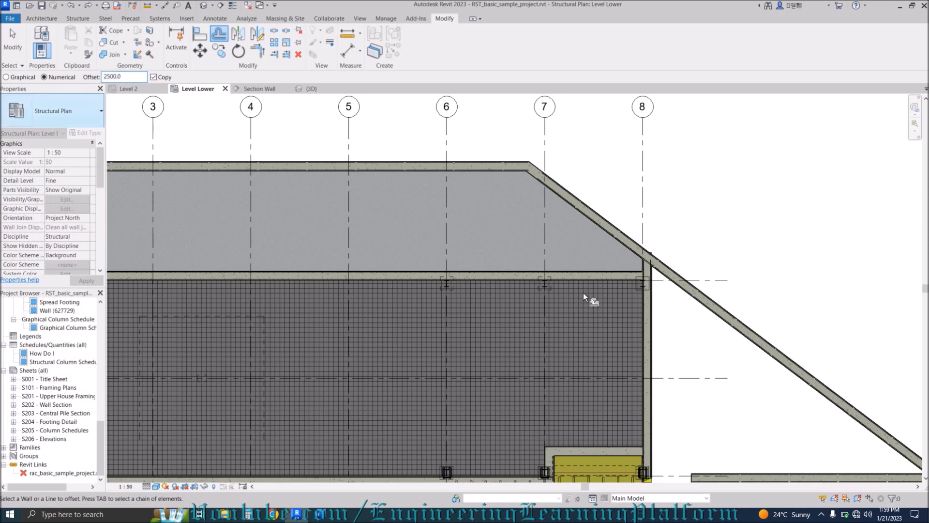
click(599, 215)
scroll(602, 216, down, 2)
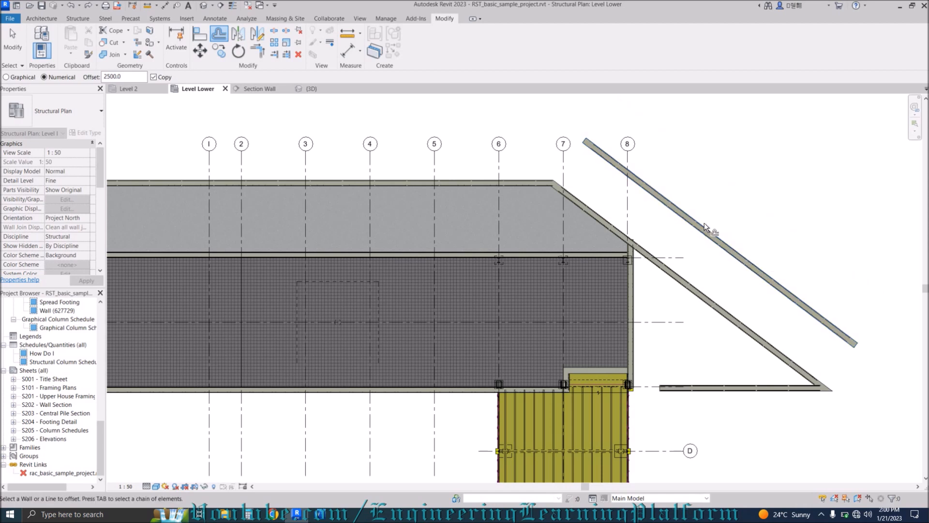
key(Escape)
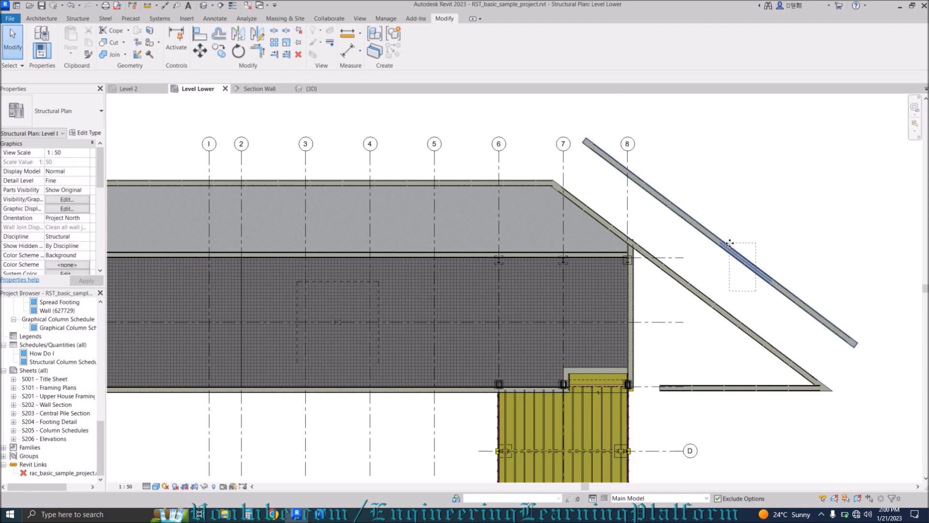
click(731, 248)
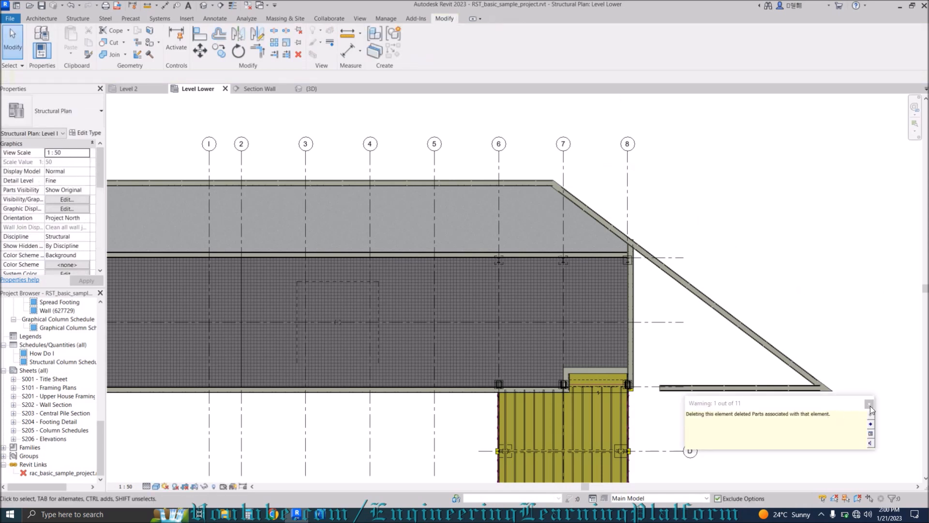
click(870, 404)
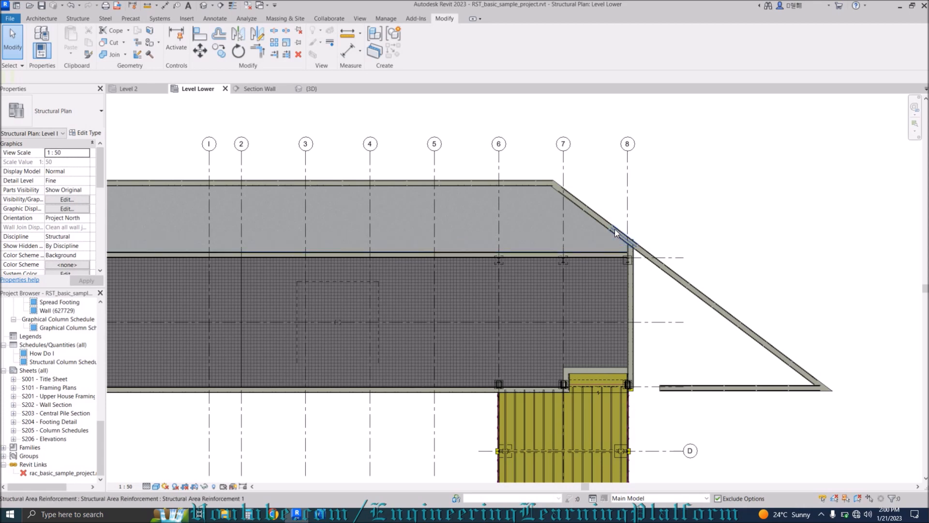
scroll(614, 229, up, 4)
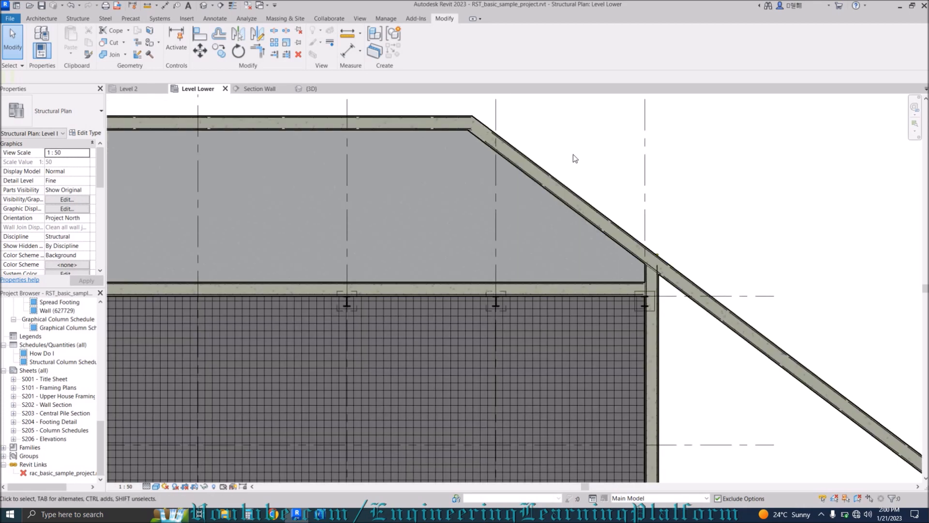
Start Linework with the AutoCAD_Structural_Detailing_Dimensions line style and turn on Thin Lines.
click(41, 19)
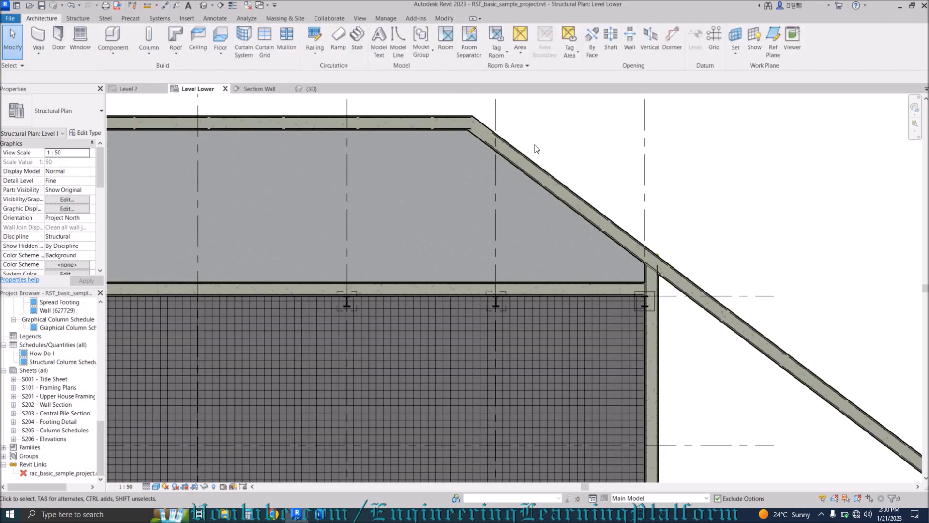
key(l)
key(w)
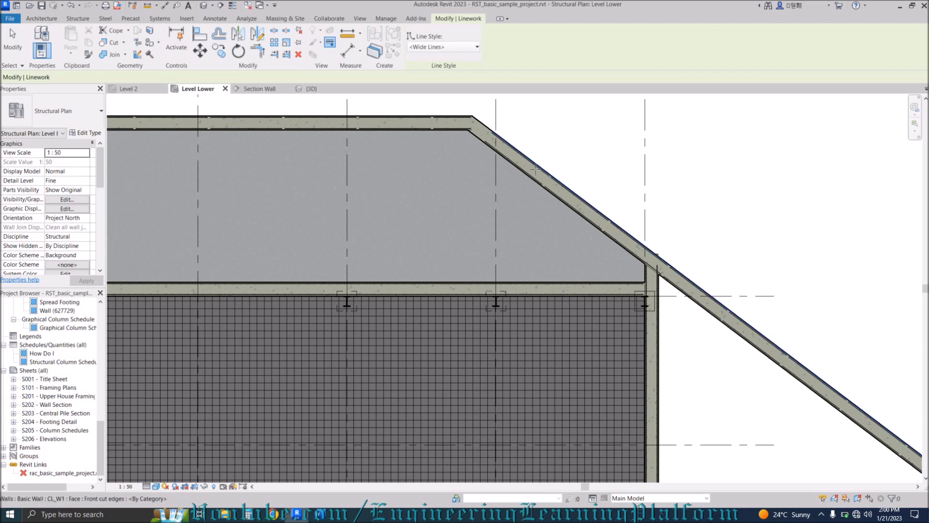
click(466, 46)
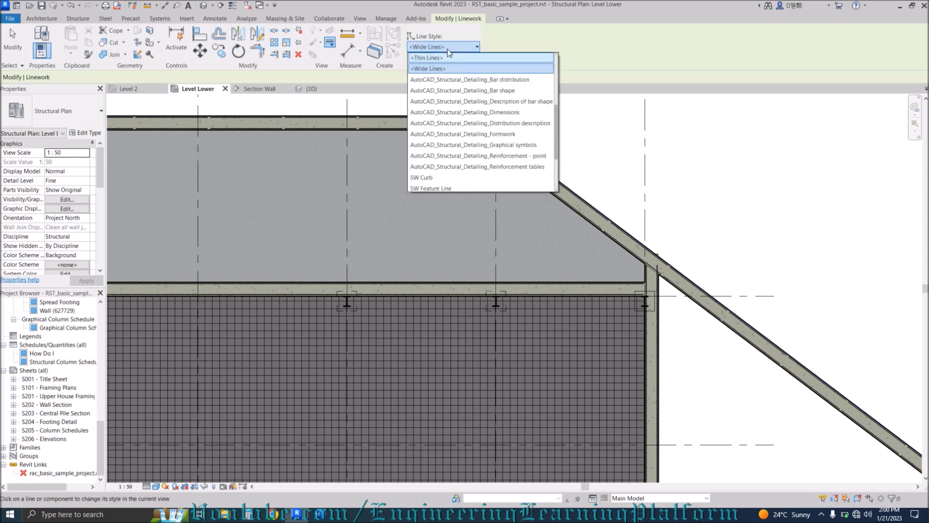
click(466, 112)
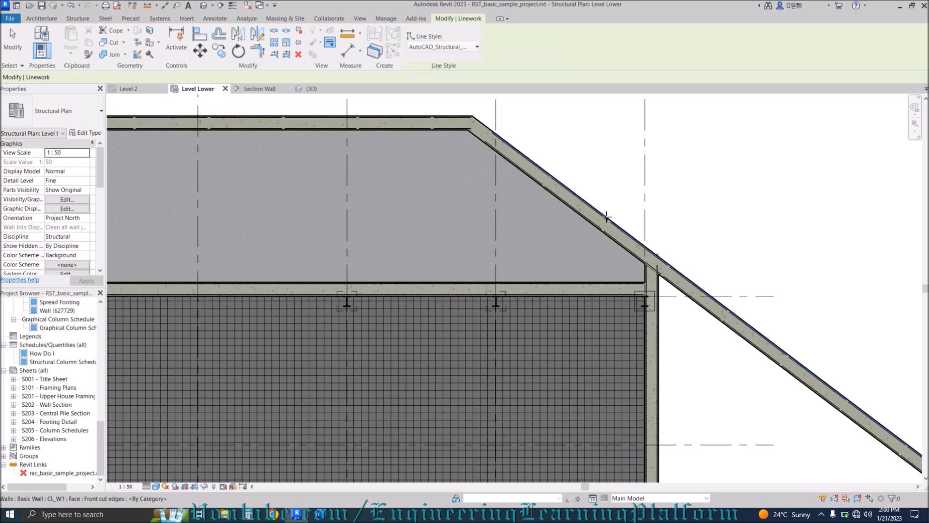
scroll(625, 268, up, 5)
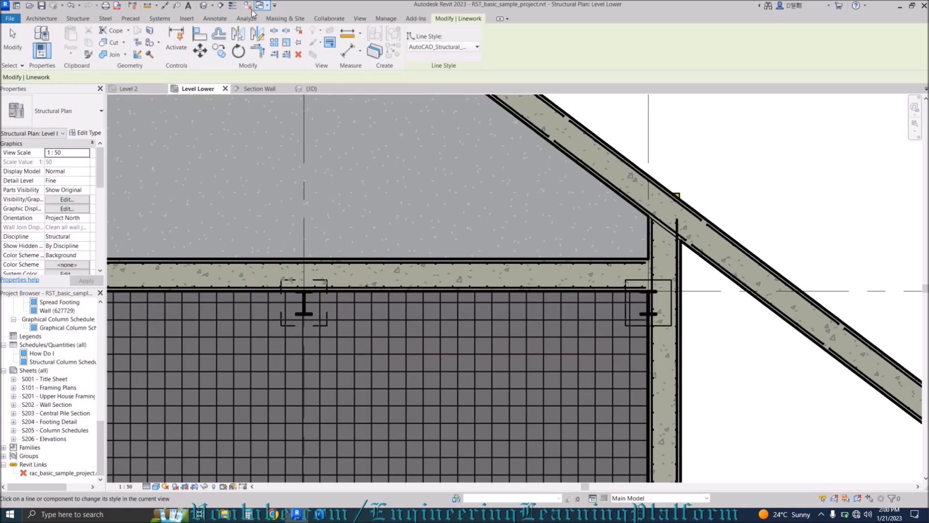
click(235, 6)
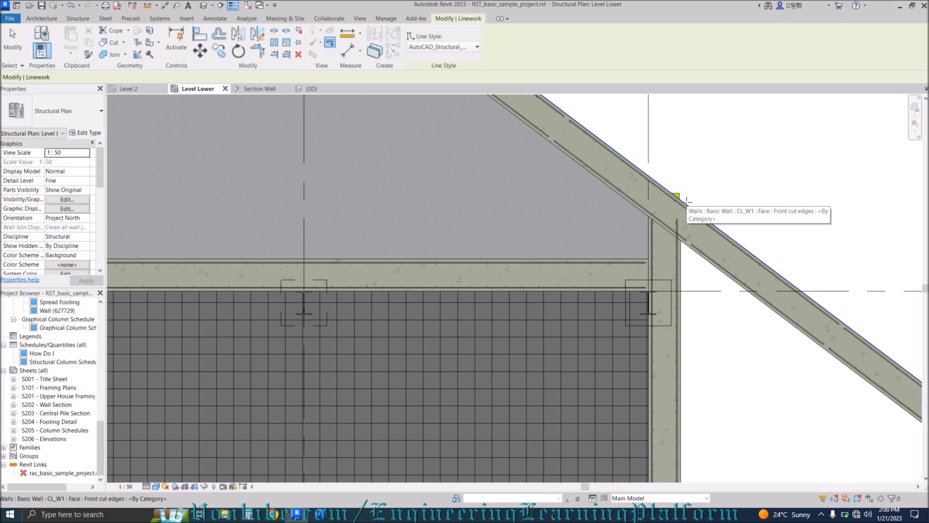
Apply that line style to the diagonal wall's lower edge and finish Linework.
scroll(687, 228, down, 3)
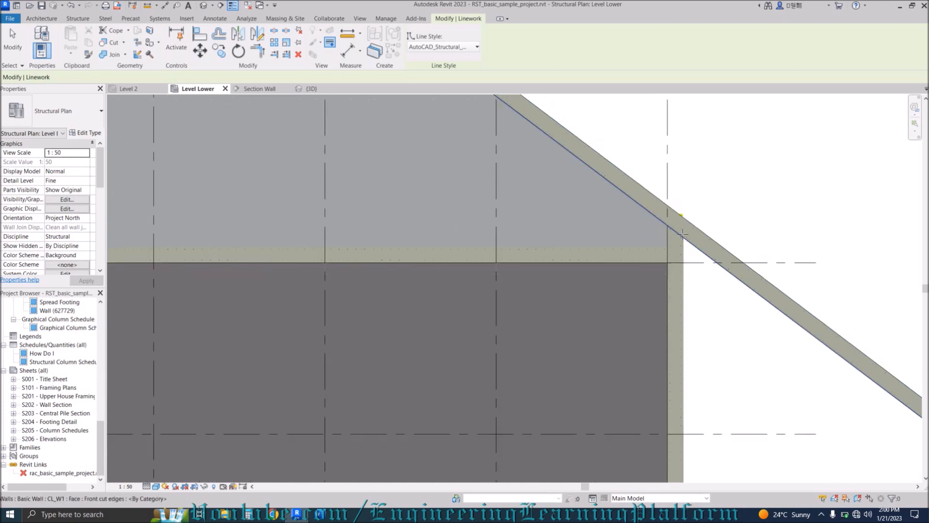
scroll(691, 242, up, 5)
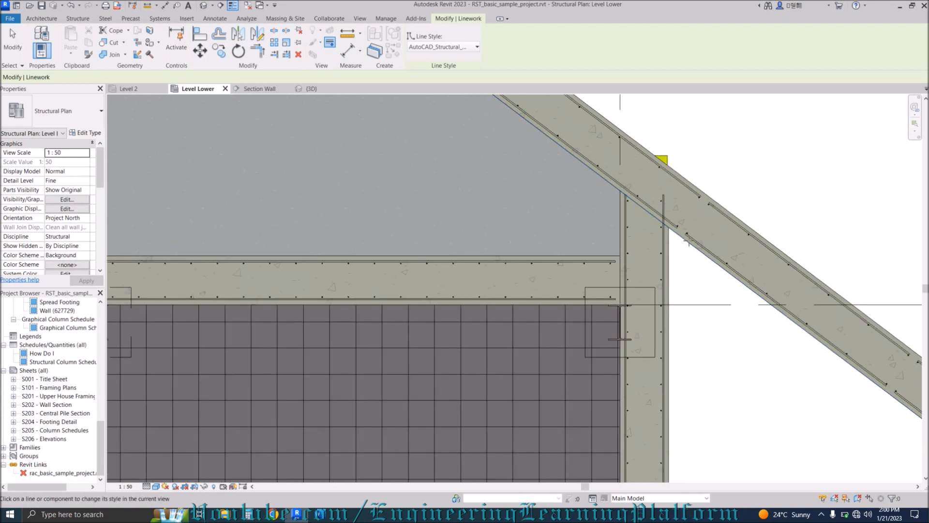
click(699, 248)
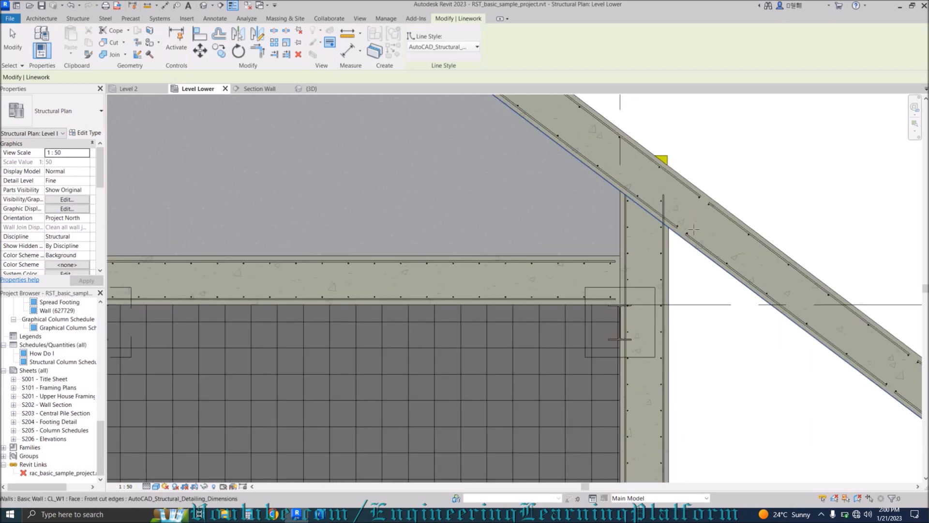
click(456, 46)
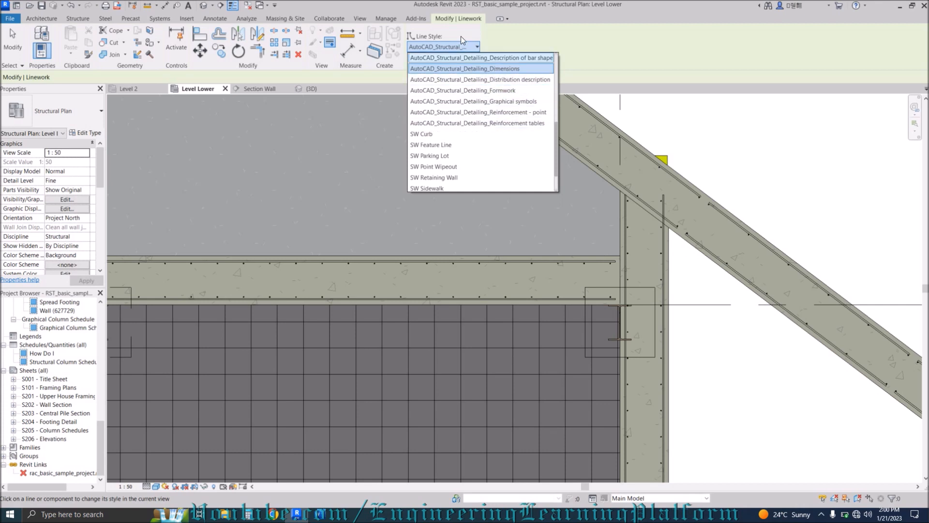
click(455, 50)
key(Escape)
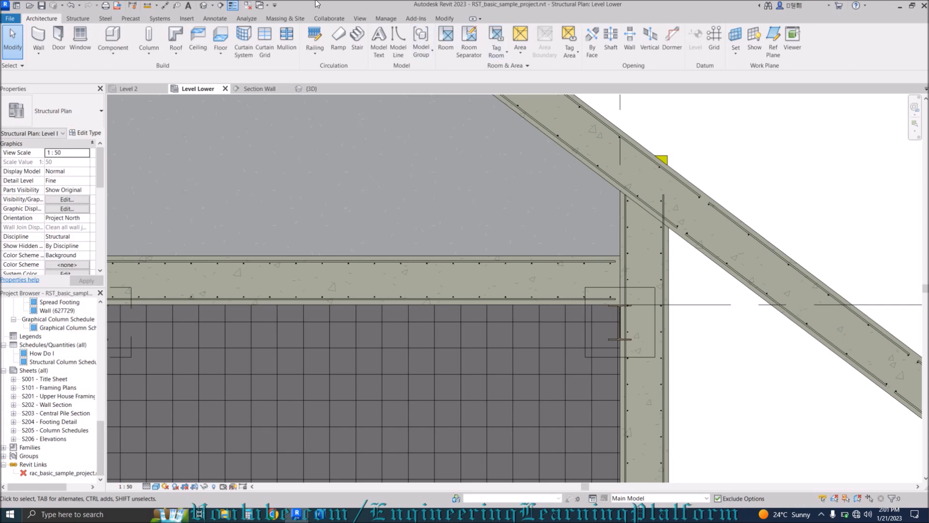
In the {3D} view, zoom out, centre the model and select a pile under the platform.
click(203, 5)
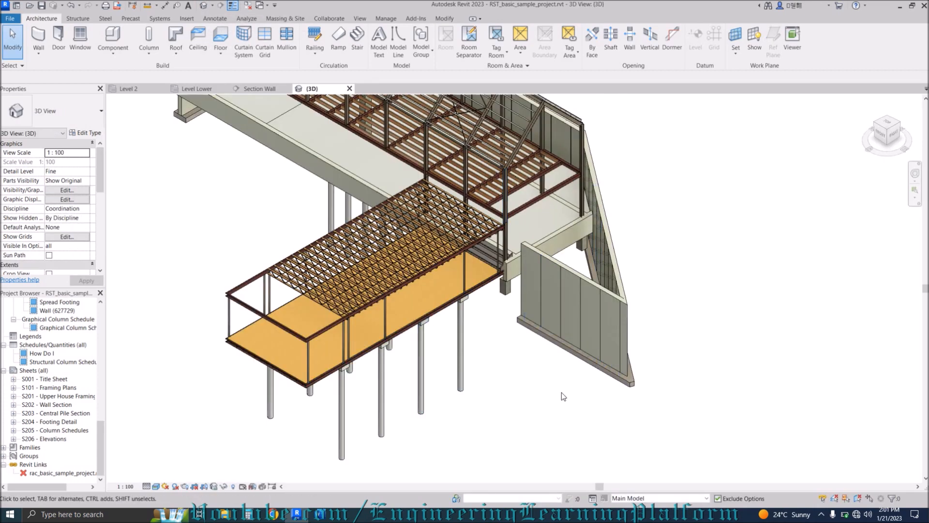
scroll(561, 393, down, 2)
middle_drag(313, 304, 337, 325)
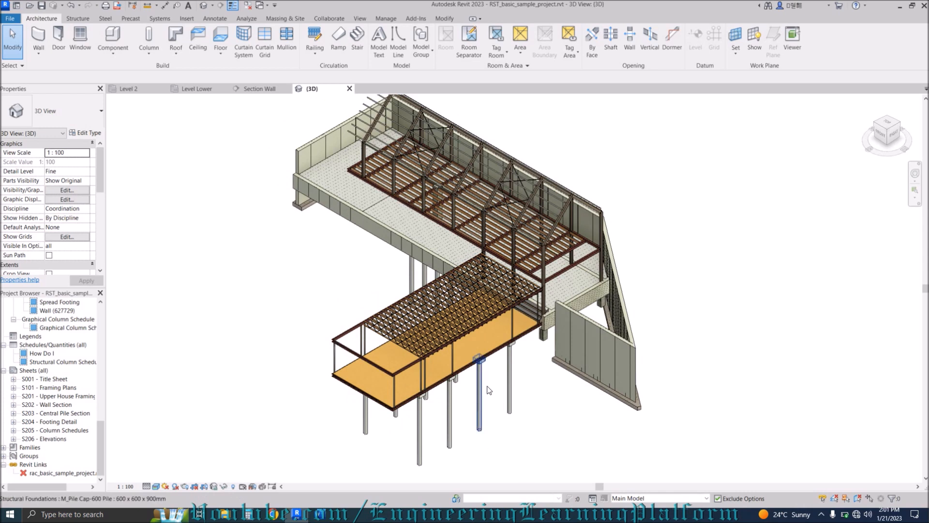
click(478, 404)
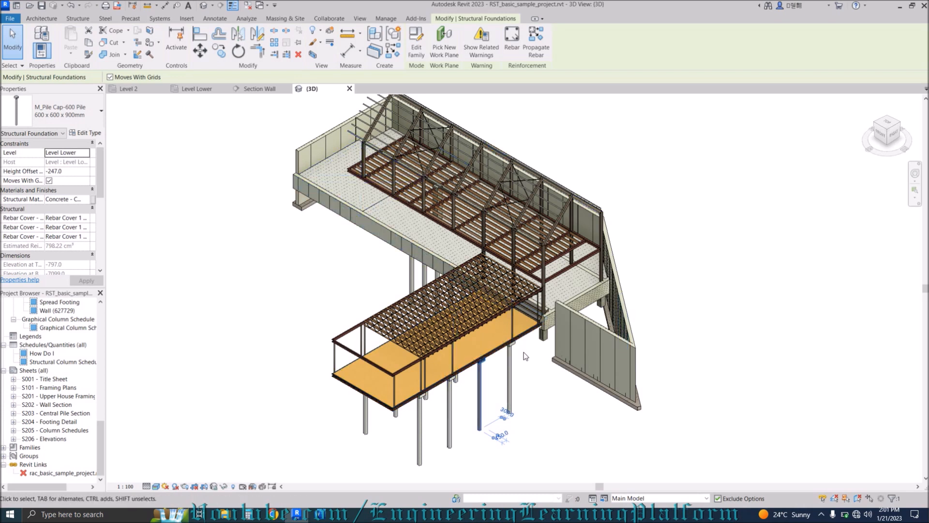
key(b)
key(x)
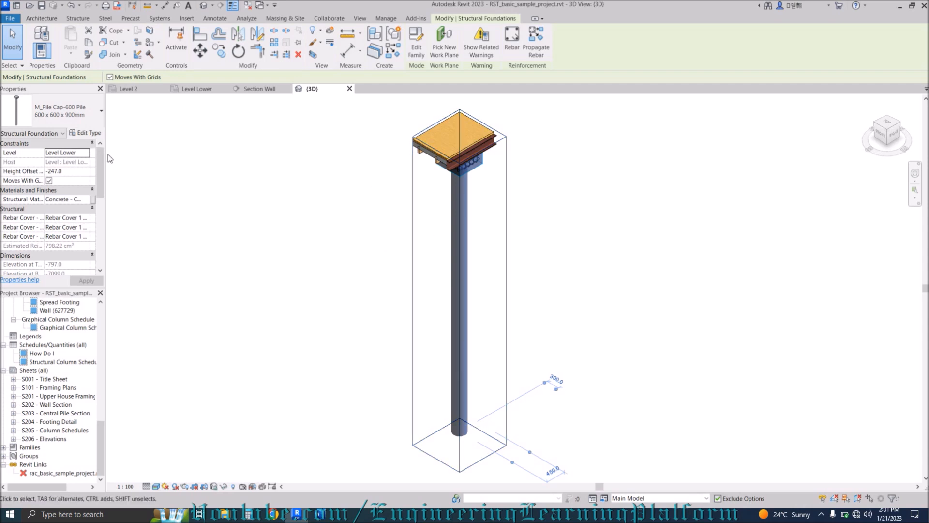
drag(103, 162, 100, 245)
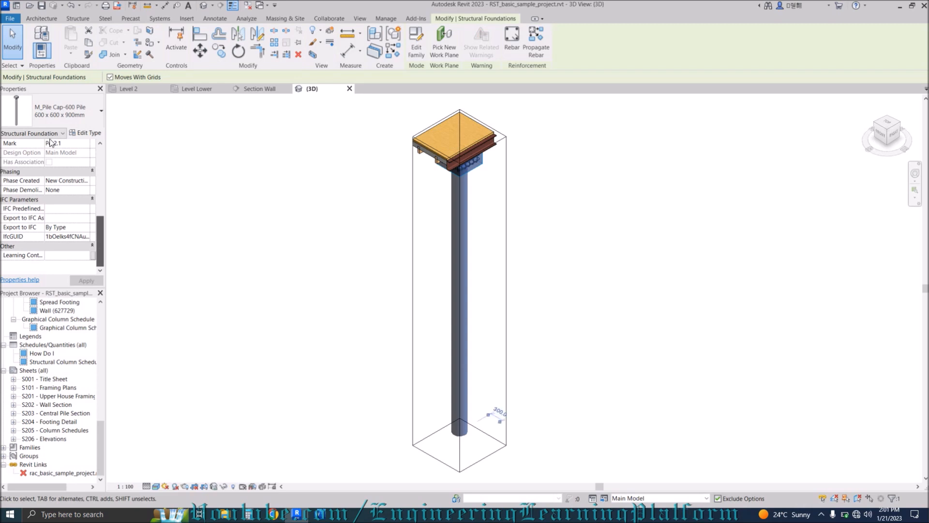
click(216, 267)
drag(100, 214, 100, 194)
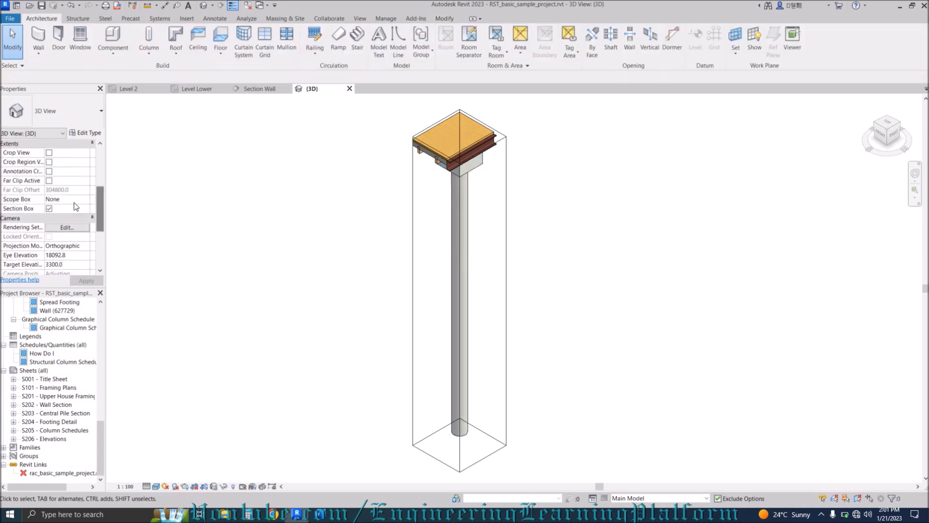
click(49, 208)
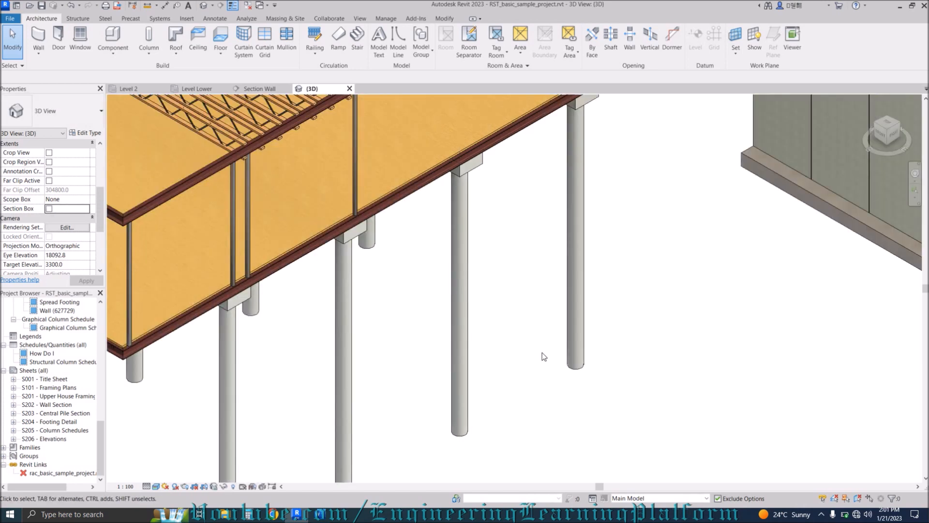
Select the timber beam system on the upper deck and crop the 3D view around it with BX.
scroll(542, 352, down, 6)
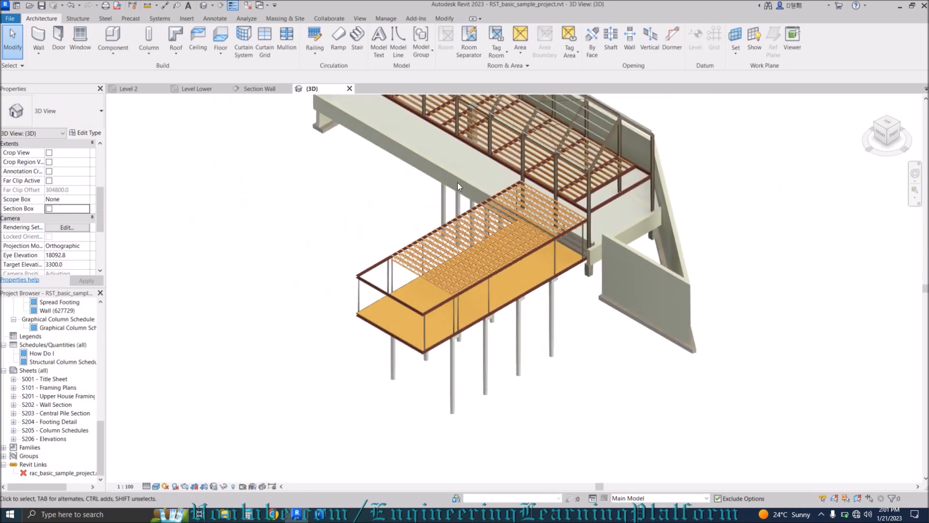
scroll(458, 182, up, 5)
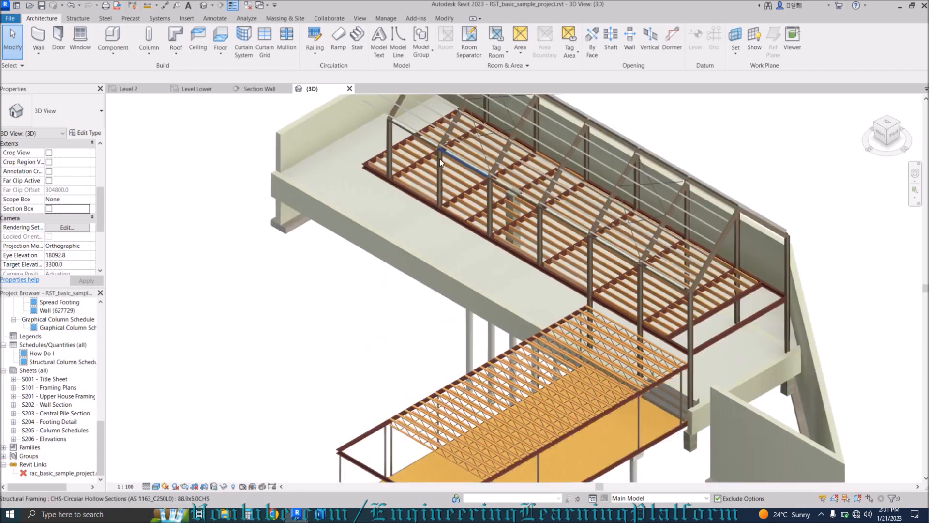
scroll(438, 169, up, 5)
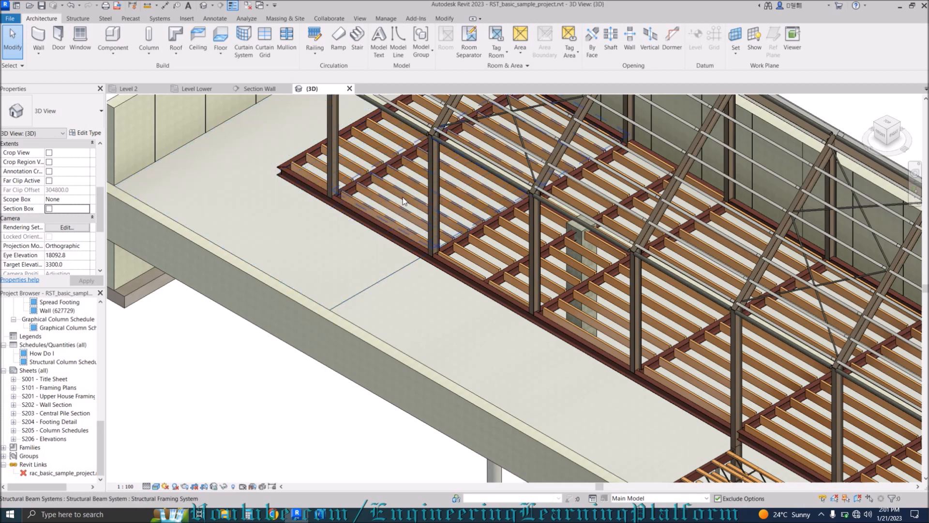
click(403, 196)
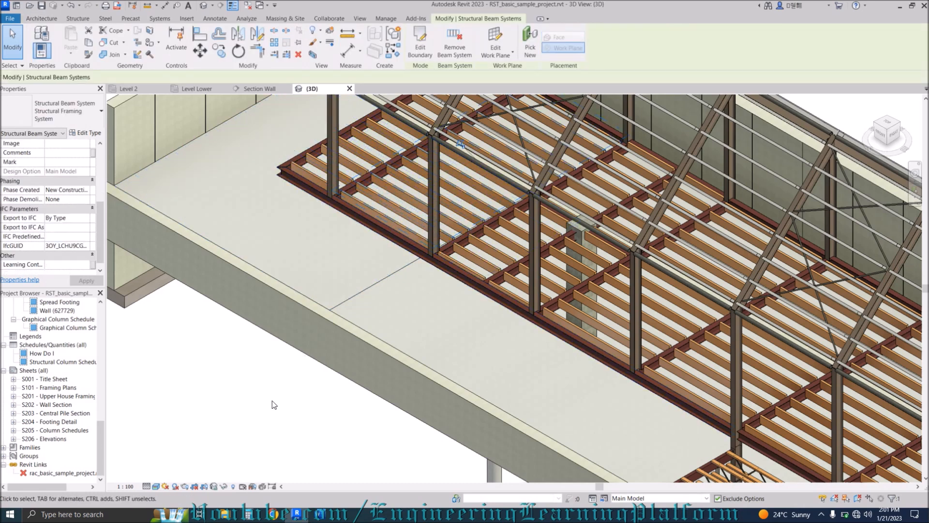
key(b)
key(x)
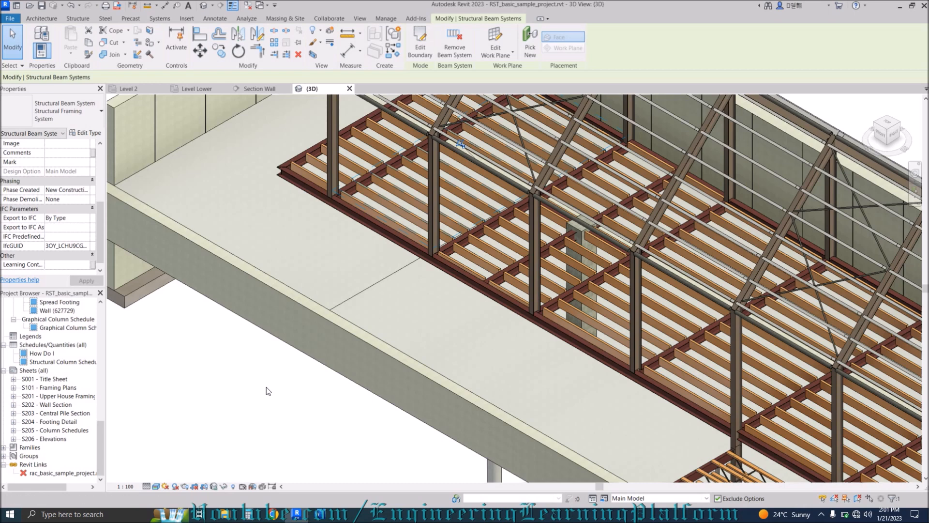
scroll(446, 274, down, 2)
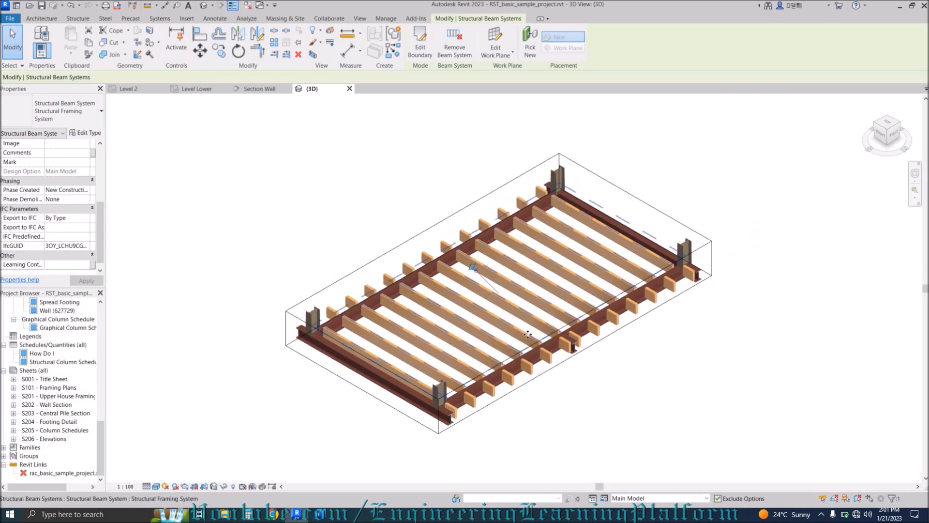
View the cropped beam system from the top and an angled corner, then clear the selection.
click(882, 126)
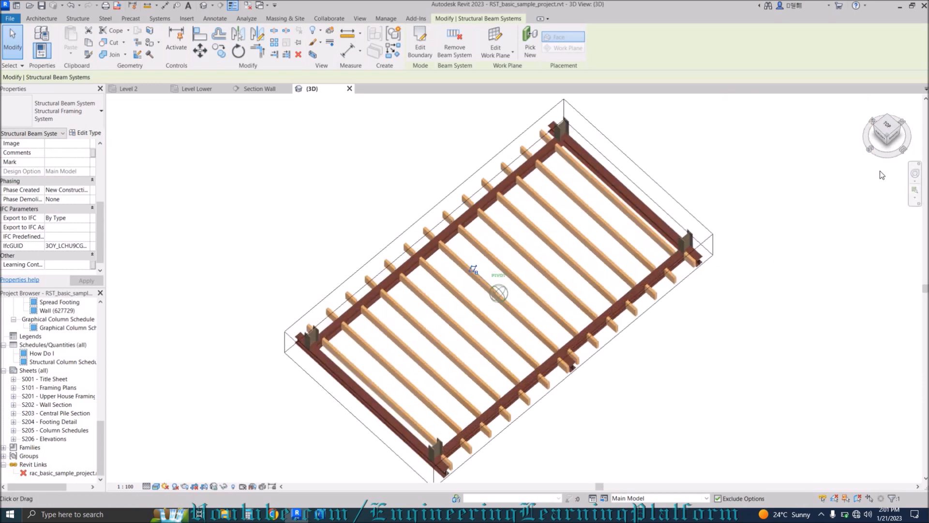
click(888, 147)
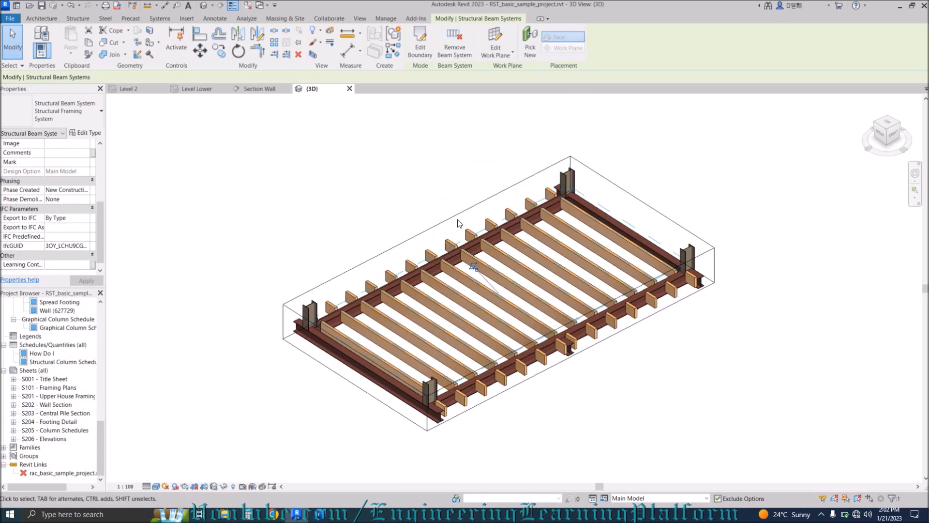
click(372, 185)
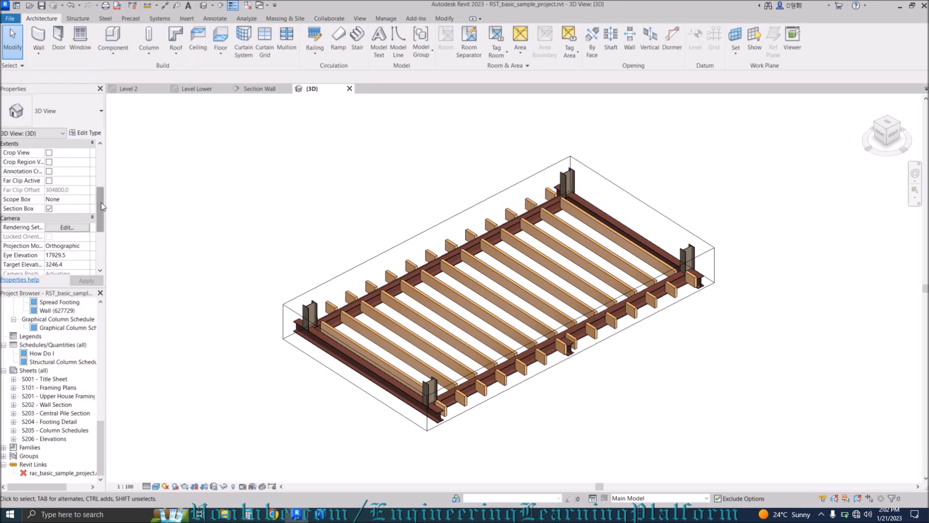
Turn off cropping to show the whole model again and go to the Level Lower plan.
click(49, 208)
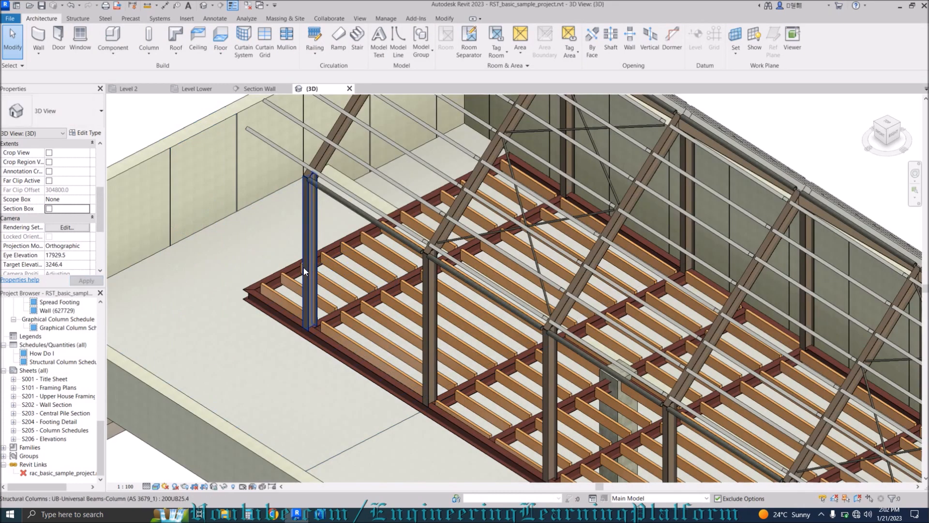
scroll(306, 275, down, 6)
scroll(341, 257, down, 1)
scroll(340, 258, down, 1)
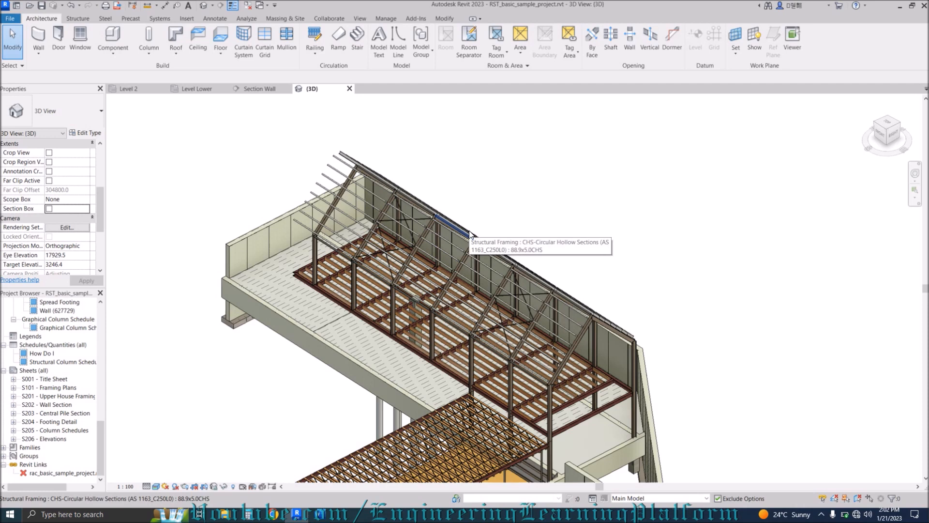
click(197, 89)
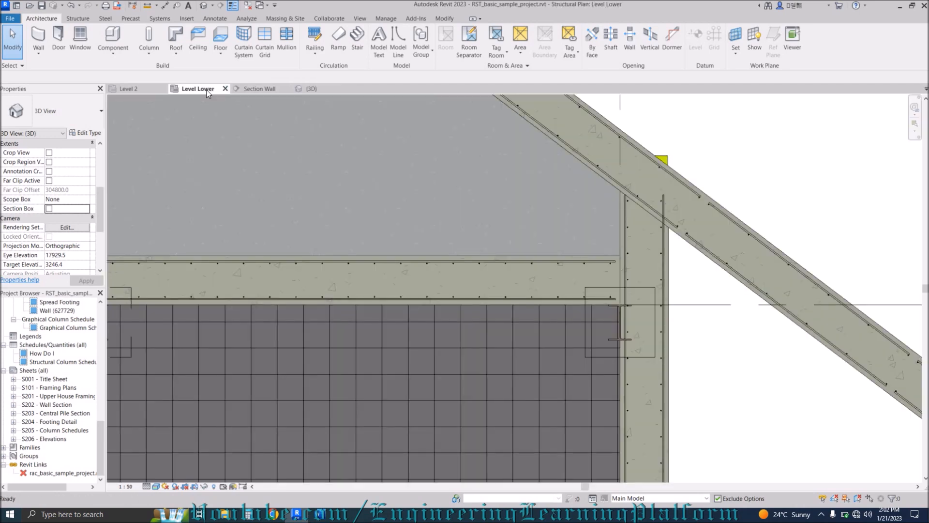
Select the sloped-wall area reinforcement and type CS, then pass through Section Wall to Level 2.
scroll(500, 295, down, 5)
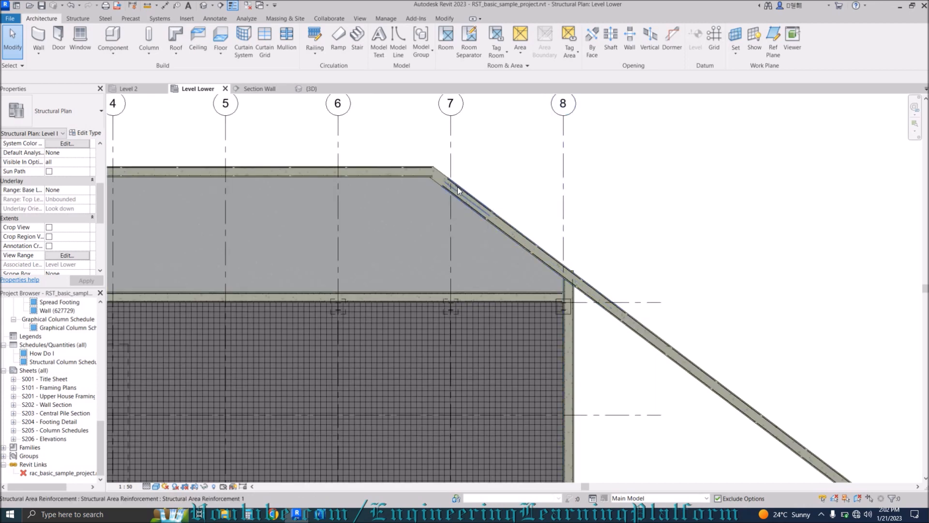
click(470, 199)
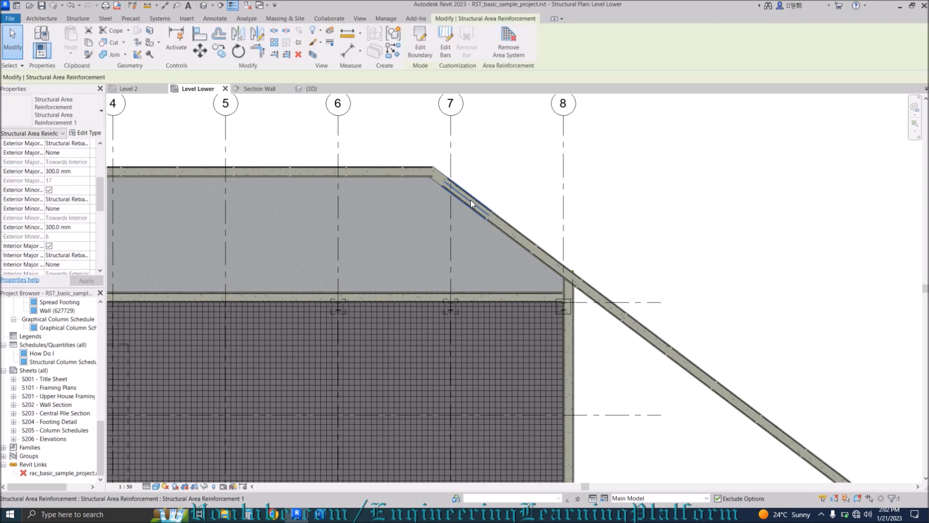
key(c)
key(s)
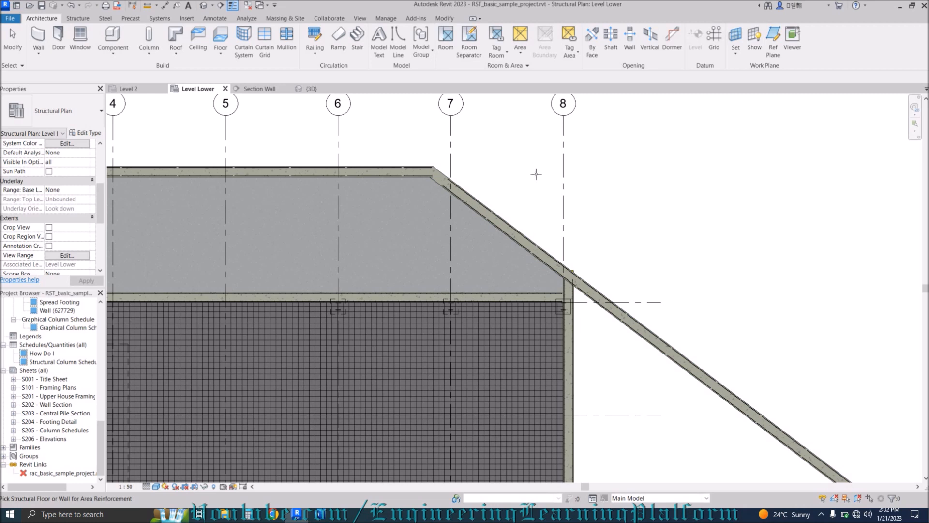
click(262, 89)
click(127, 91)
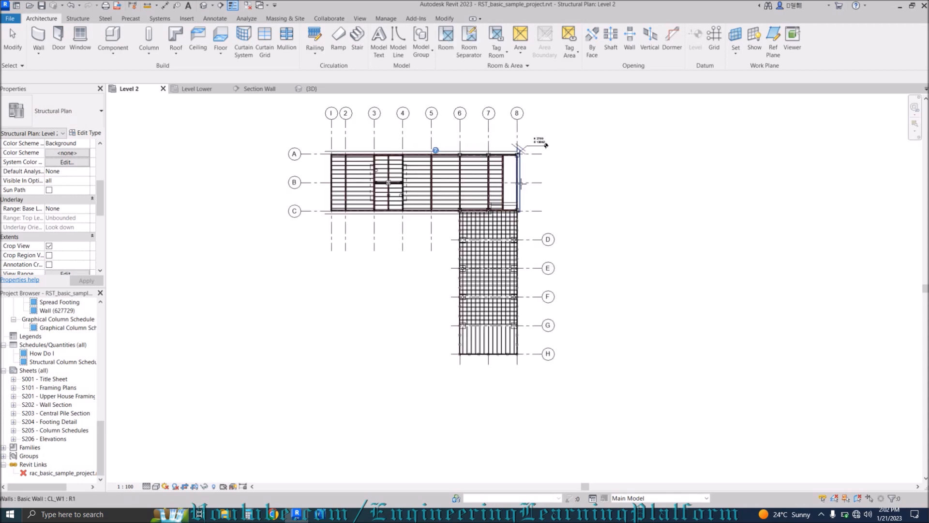
Cancel the area reinforcement command and select the right-hand vertical 200UB25.4 beam.
scroll(517, 188, up, 5)
key(Escape)
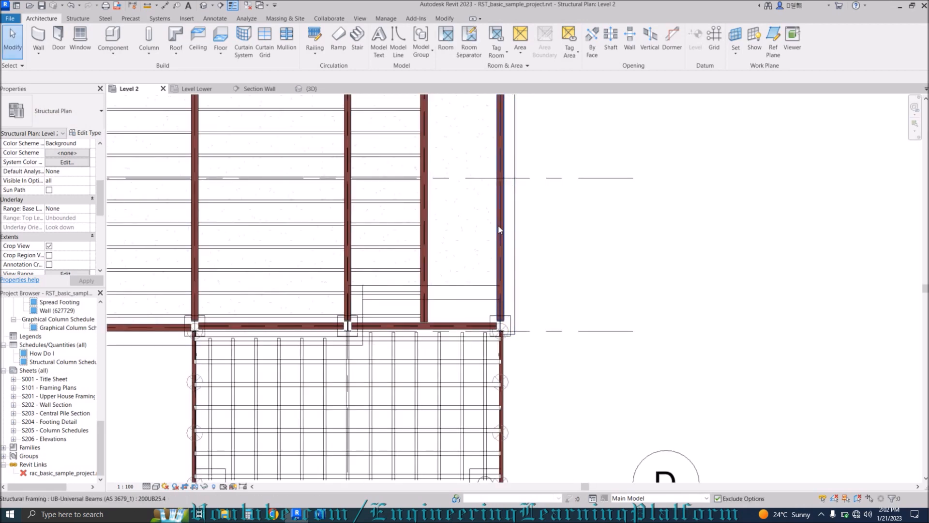
click(498, 220)
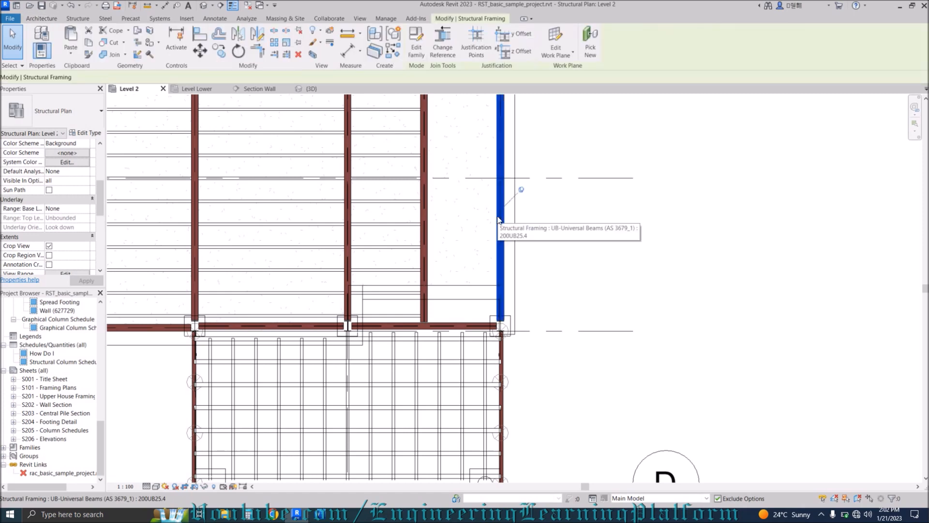
middle_drag(552, 279, 572, 340)
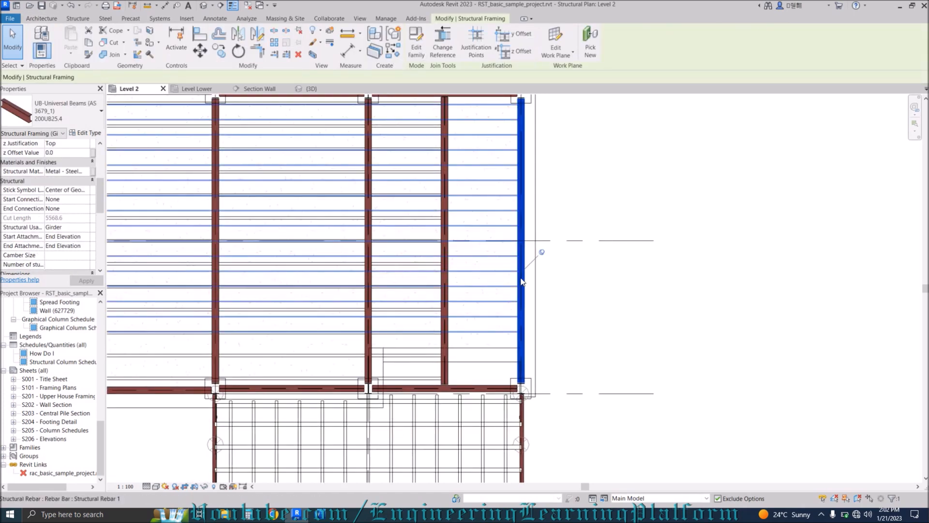
click(572, 290)
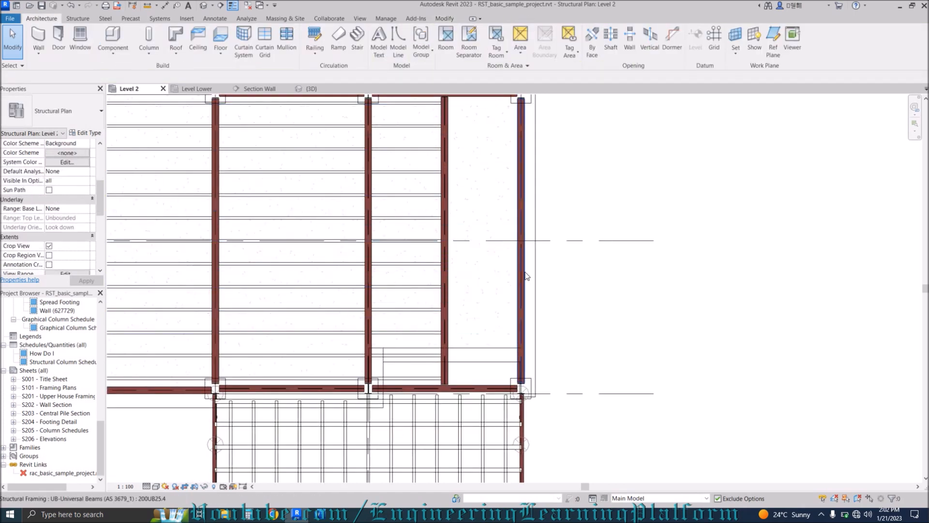
click(527, 276)
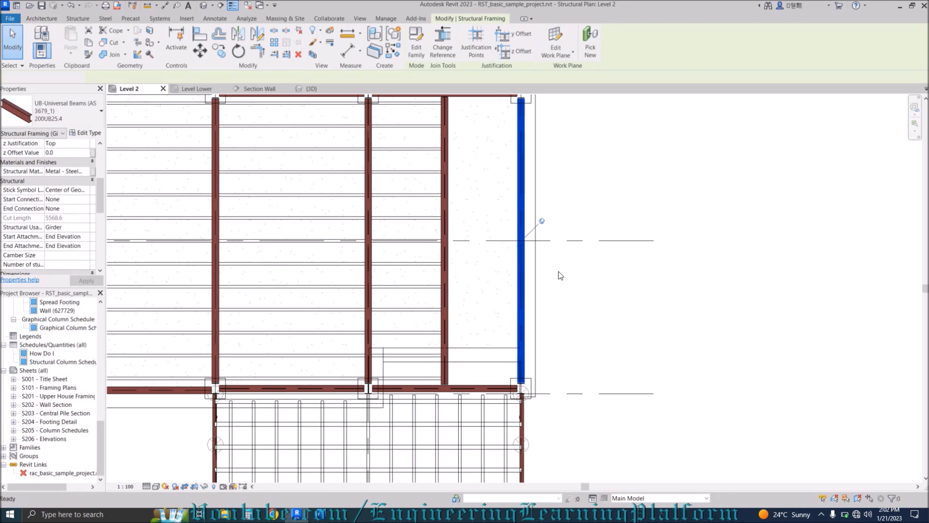
Use CS to place a matching beam from the corner column running right, then deselect it.
key(c)
key(s)
click(522, 388)
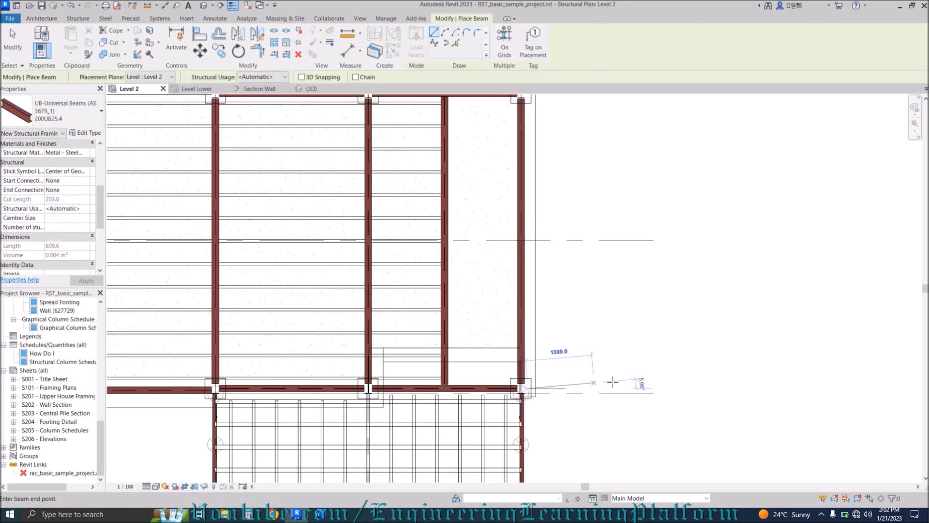
click(642, 388)
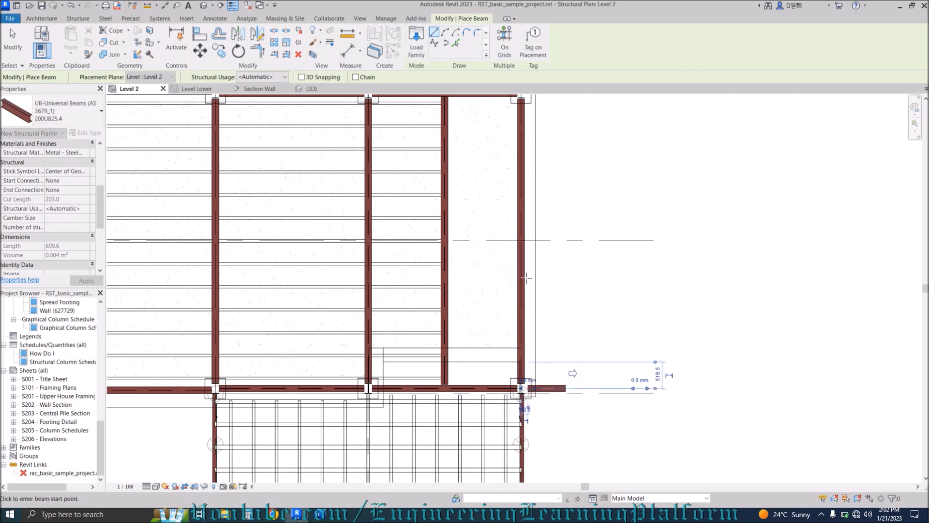
key(Escape)
key(Escape)
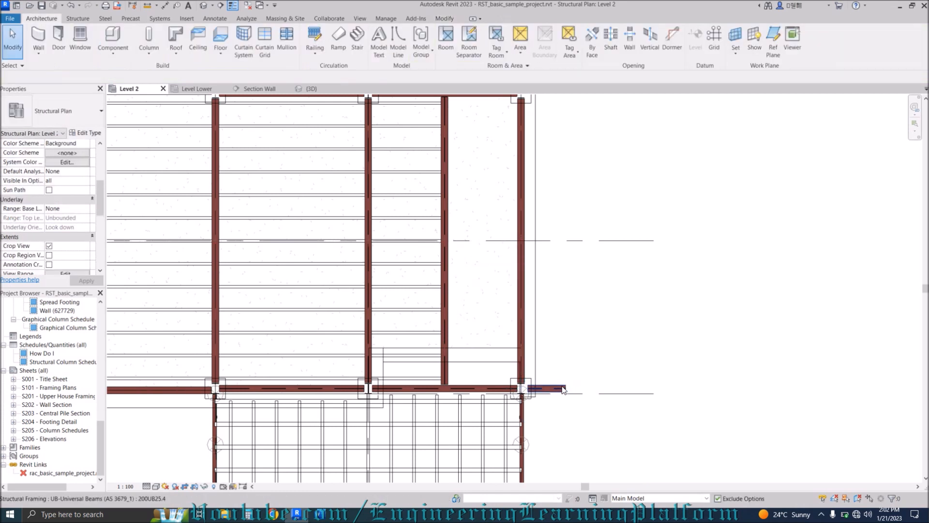
click(563, 389)
key(Escape)
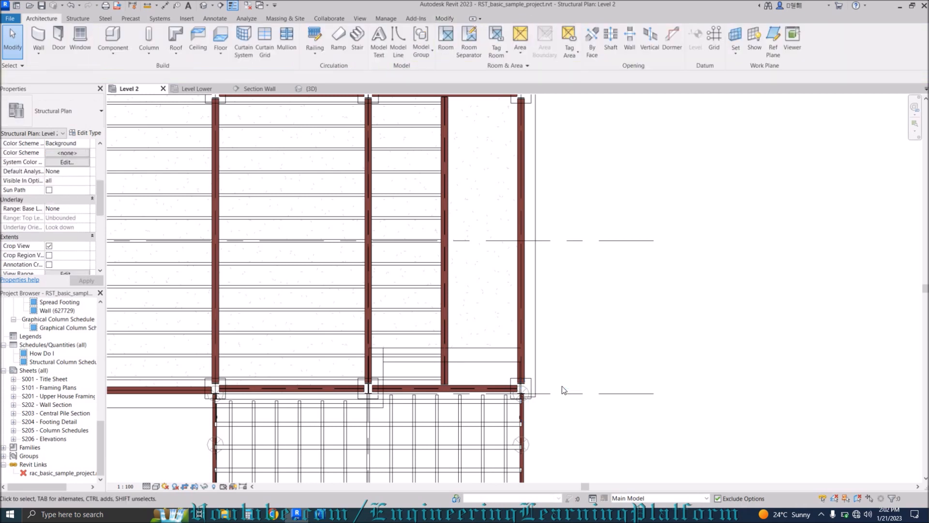
scroll(586, 328, down, 2)
middle_drag(642, 294, 881, 285)
scroll(631, 243, down, 1)
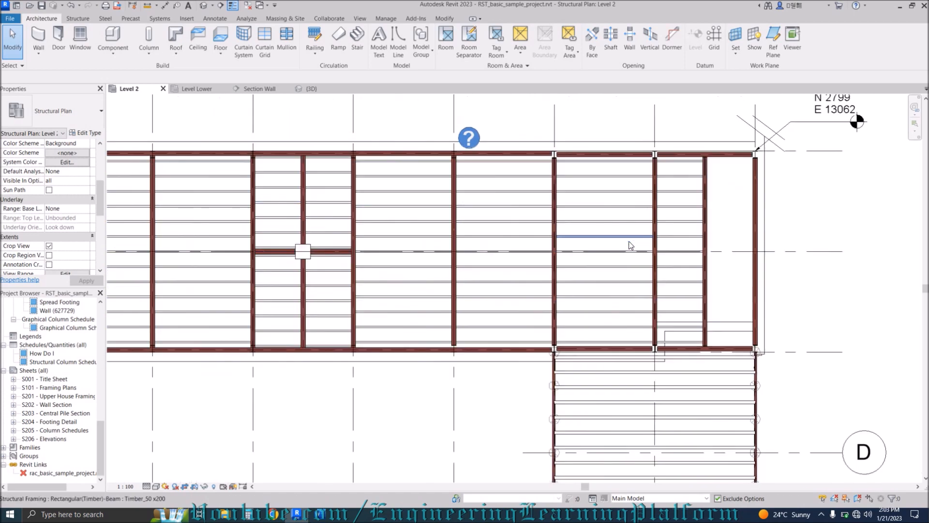
scroll(623, 163, down, 2)
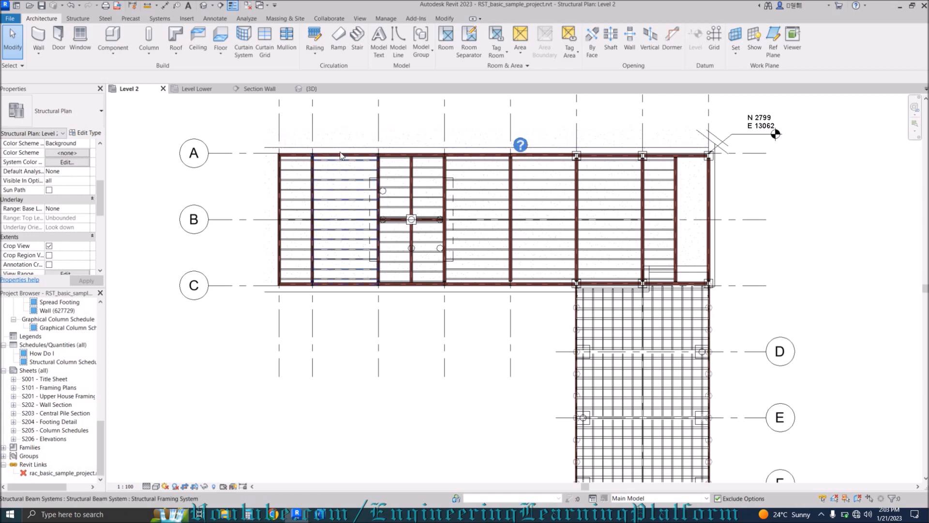
scroll(341, 155, up, 2)
scroll(333, 158, up, 3)
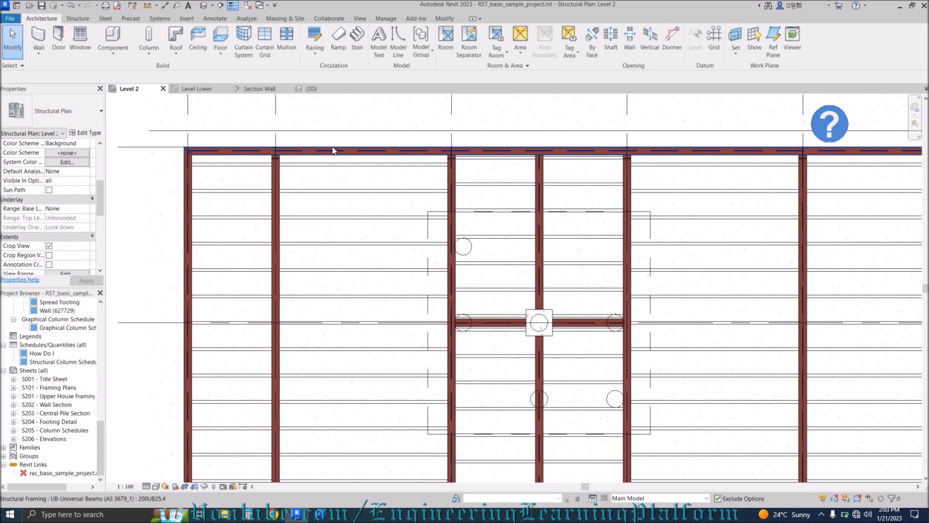
click(332, 151)
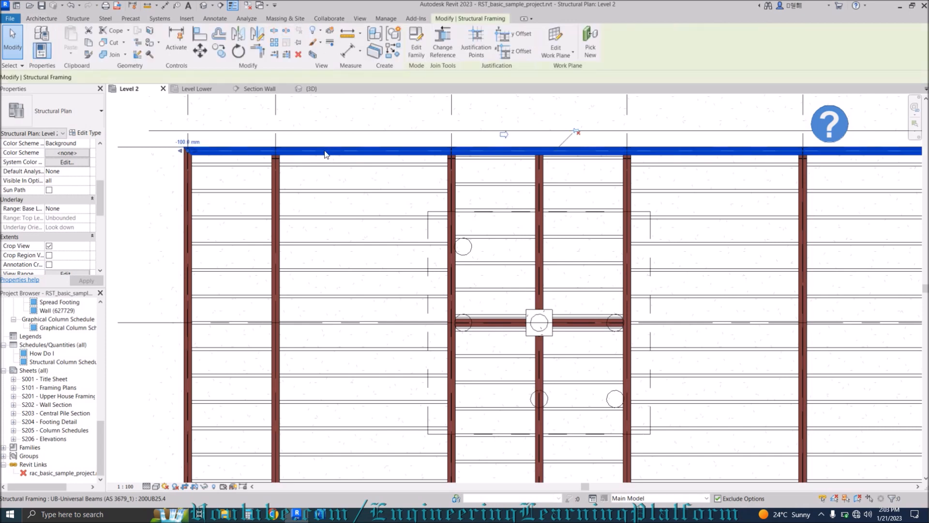
ctrl+click(182, 204)
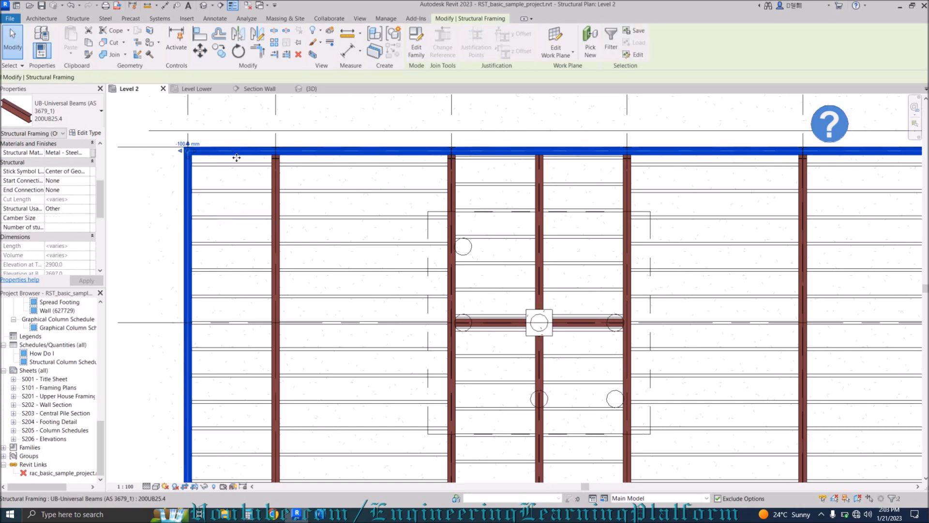
scroll(237, 165, down, 2)
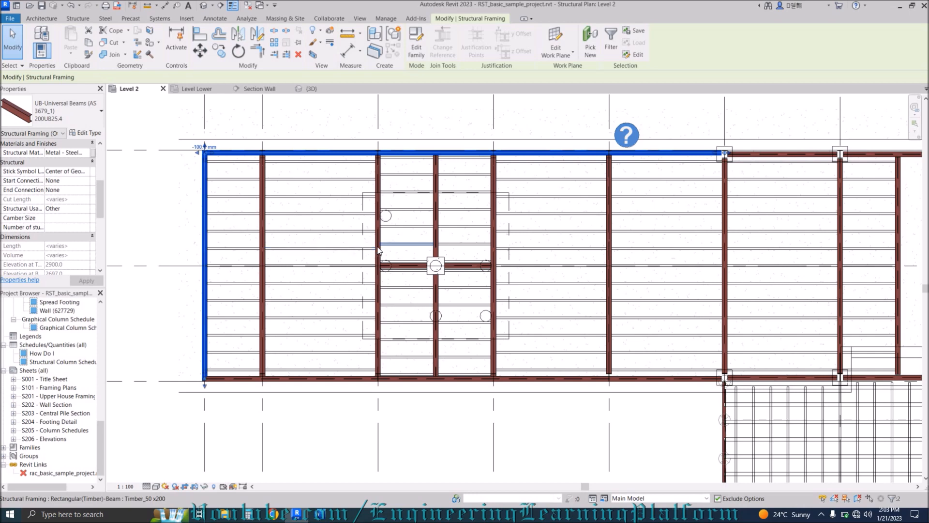
ctrl+click(378, 250)
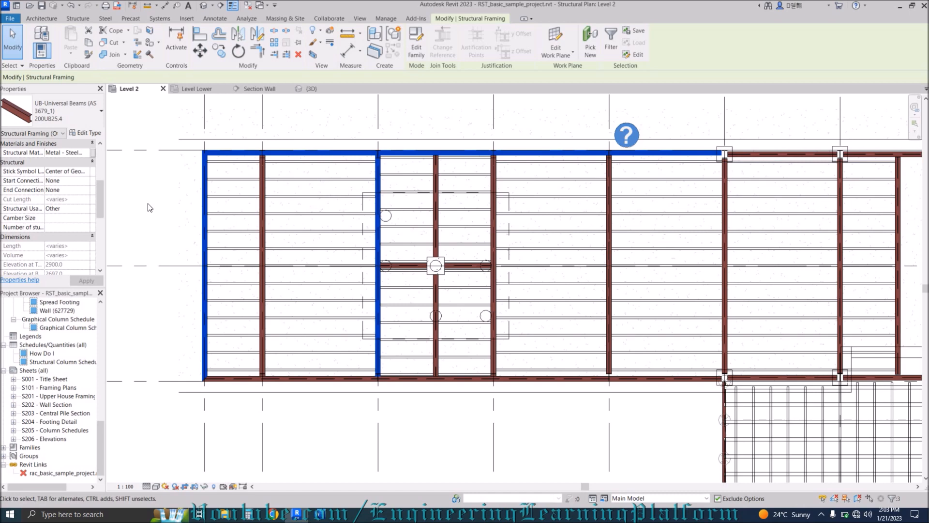
key(Escape)
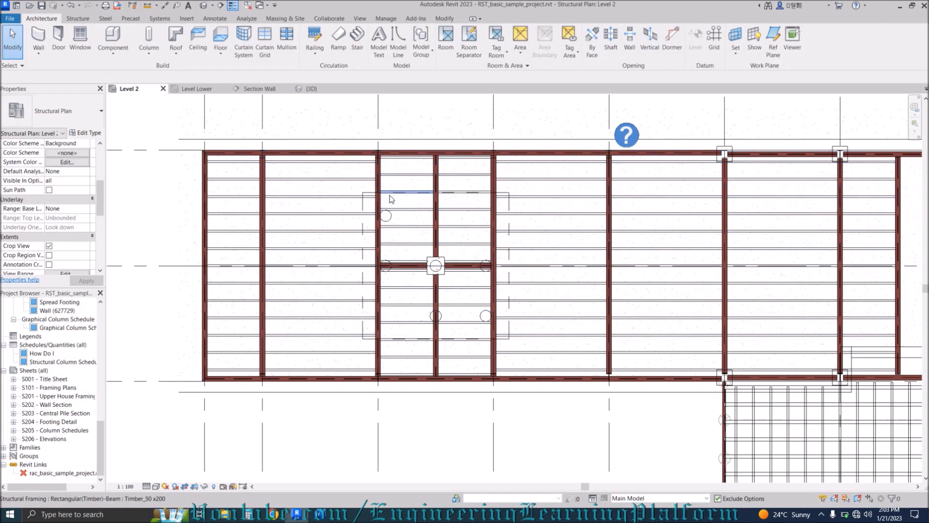
Select and clear the rebar set, then recall the three previously selected beams with Ctrl+Left.
click(338, 173)
click(129, 231)
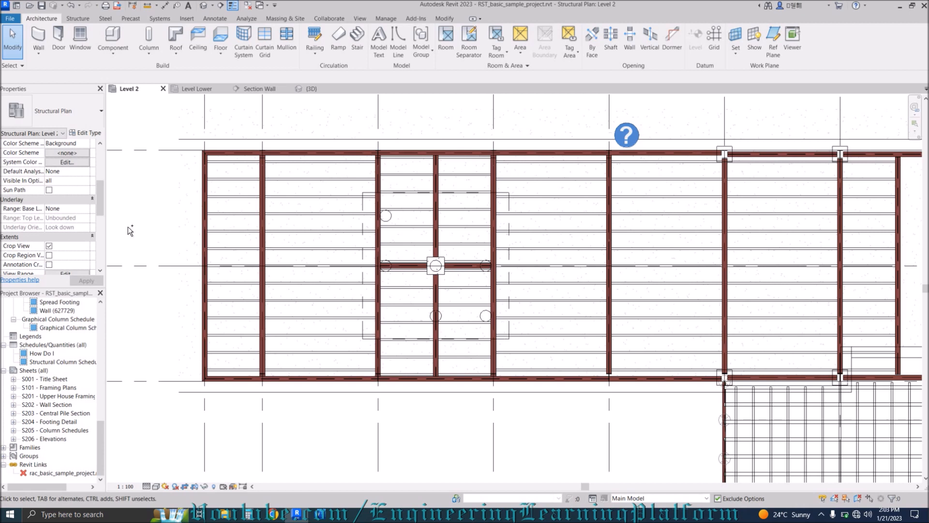
key(ctrl+Left)
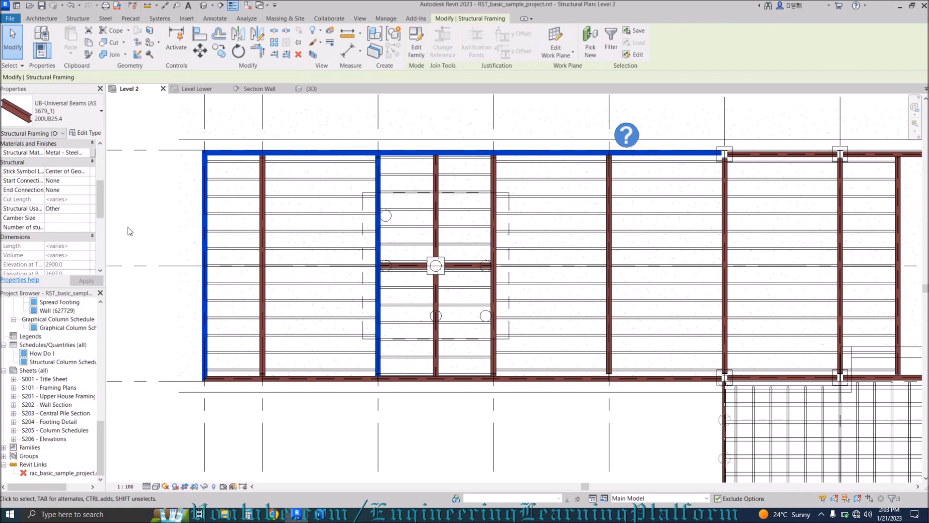
Switch to the Word notes of Revit shortcuts and scroll down the list.
click(321, 515)
scroll(302, 344, down, 1)
scroll(302, 344, down, 4)
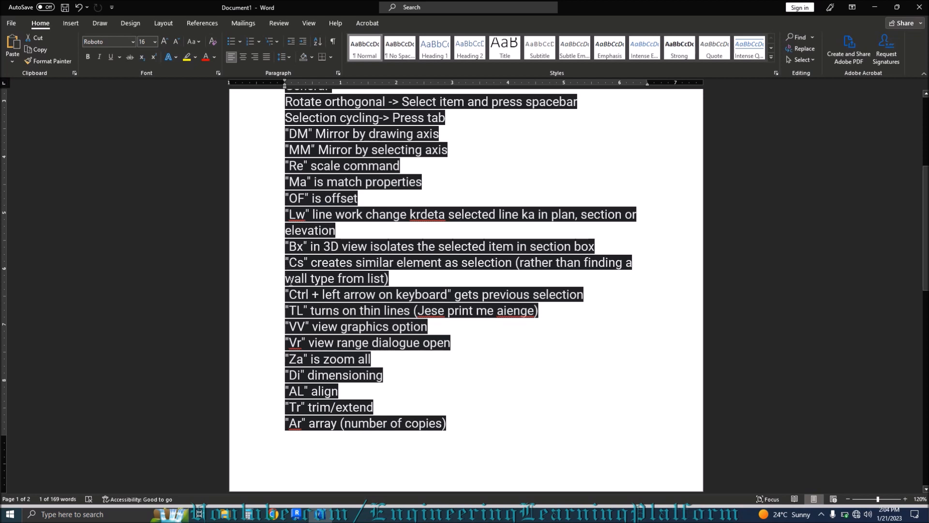
Highlight the 'Ctrl + left arrow' note in Word, then minimize Word to return to Revit.
drag(289, 296, 587, 296)
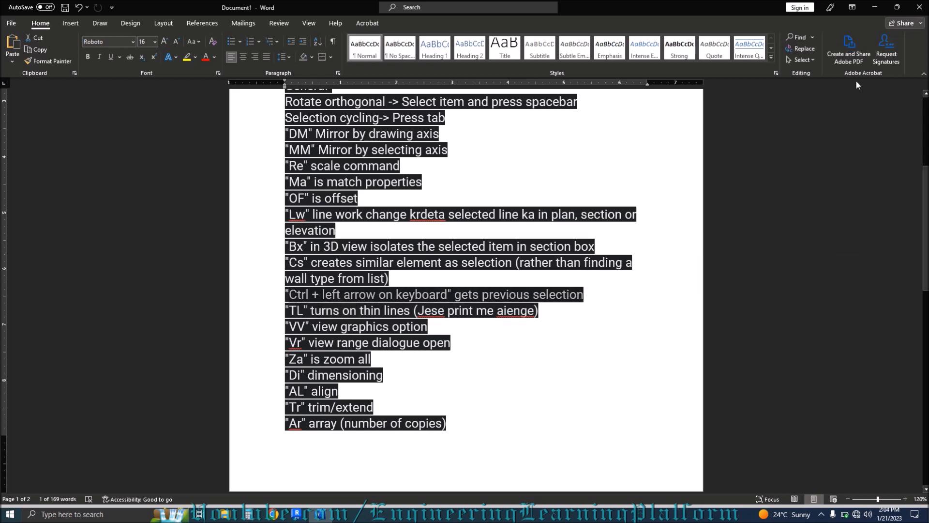
click(875, 7)
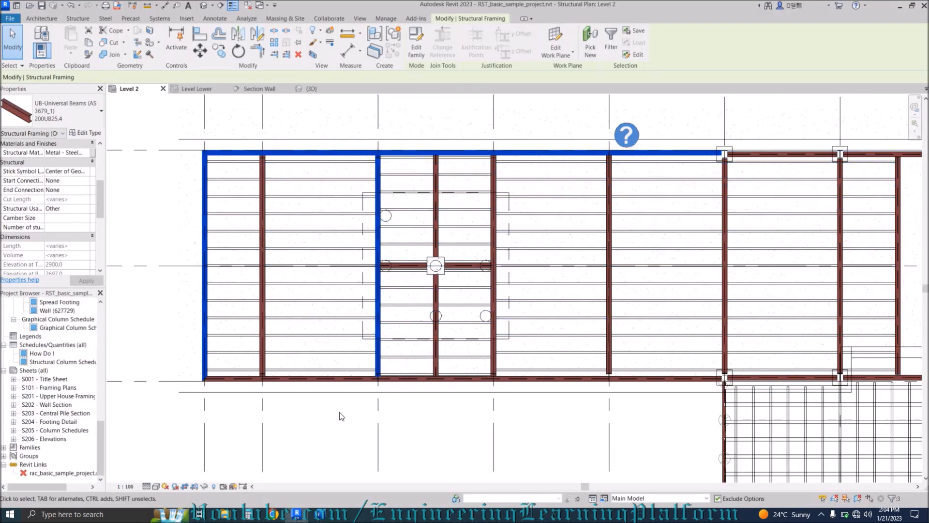
click(341, 416)
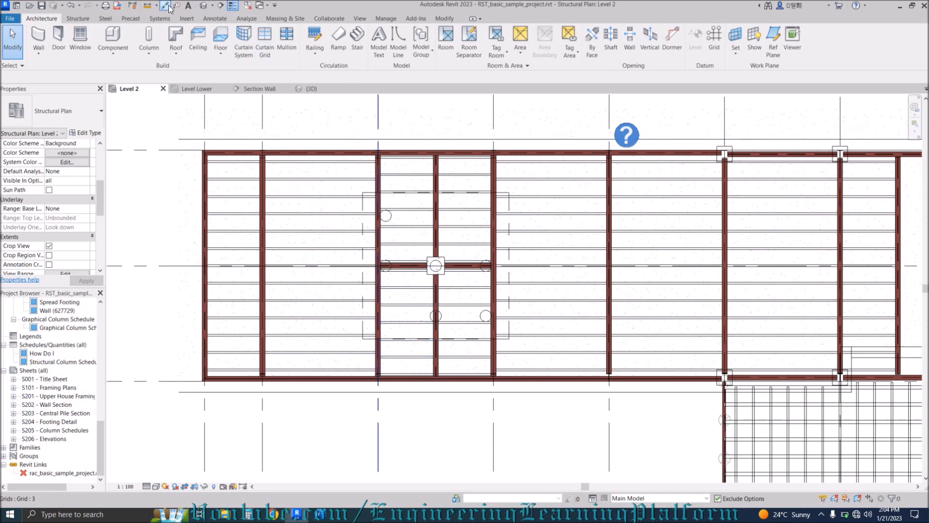
click(232, 7)
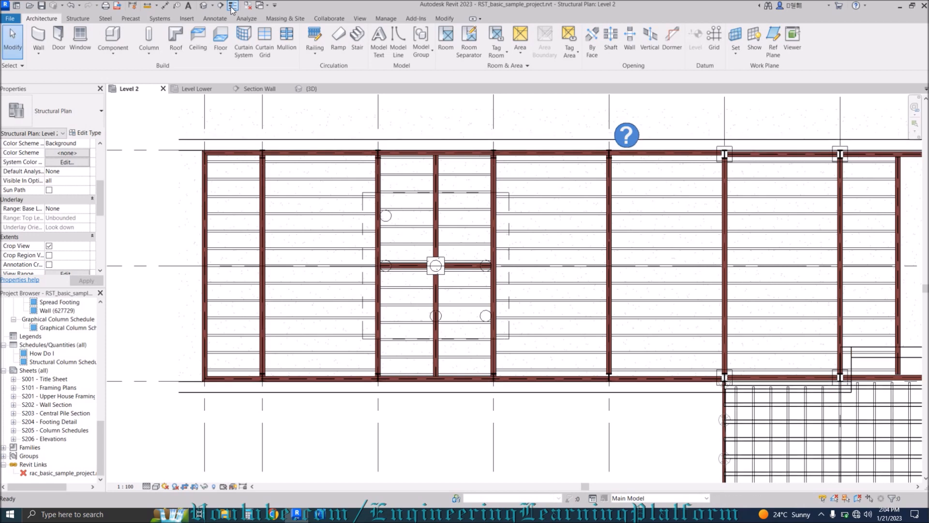
scroll(201, 206, up, 5)
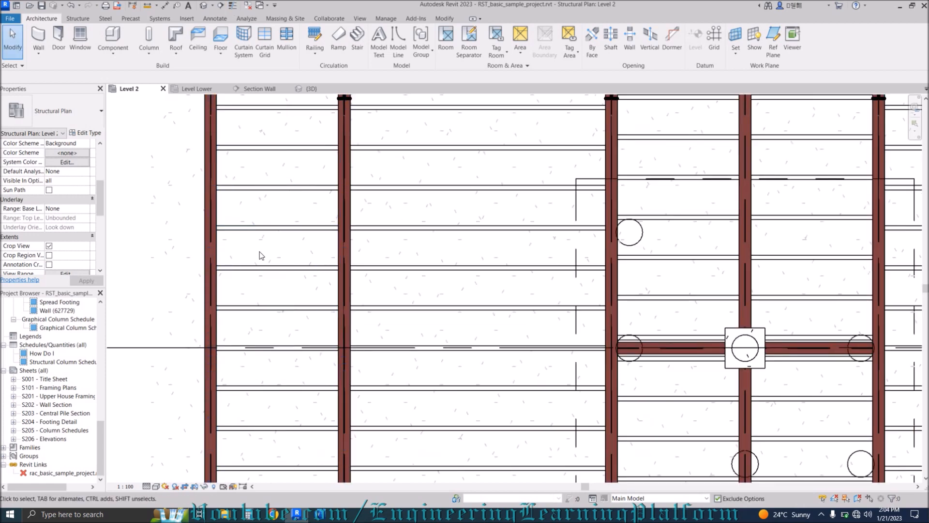
scroll(256, 243, down, 4)
scroll(262, 257, down, 2)
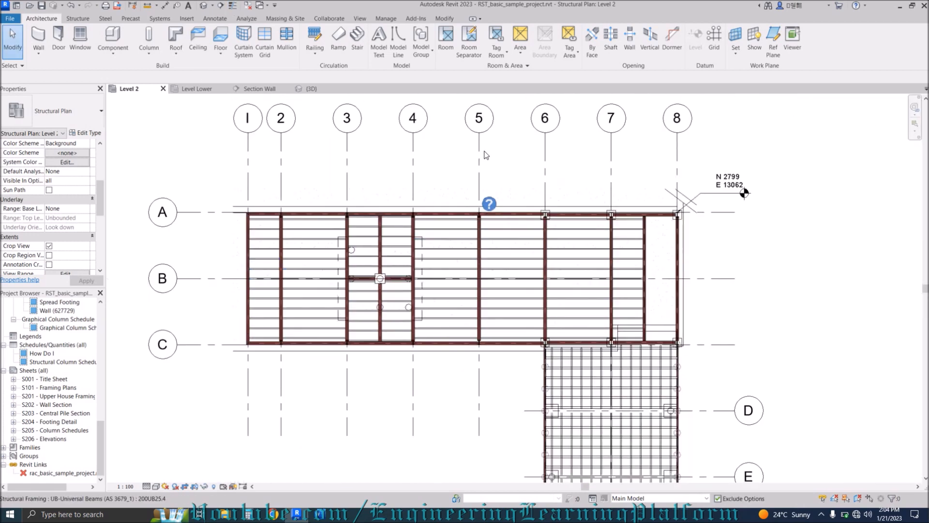
middle_drag(682, 393, 665, 245)
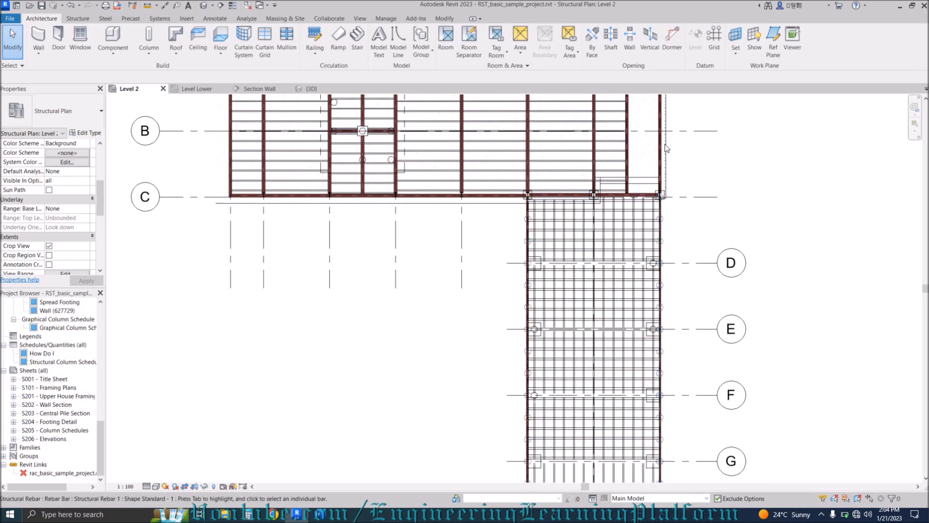
scroll(504, 232, down, 2)
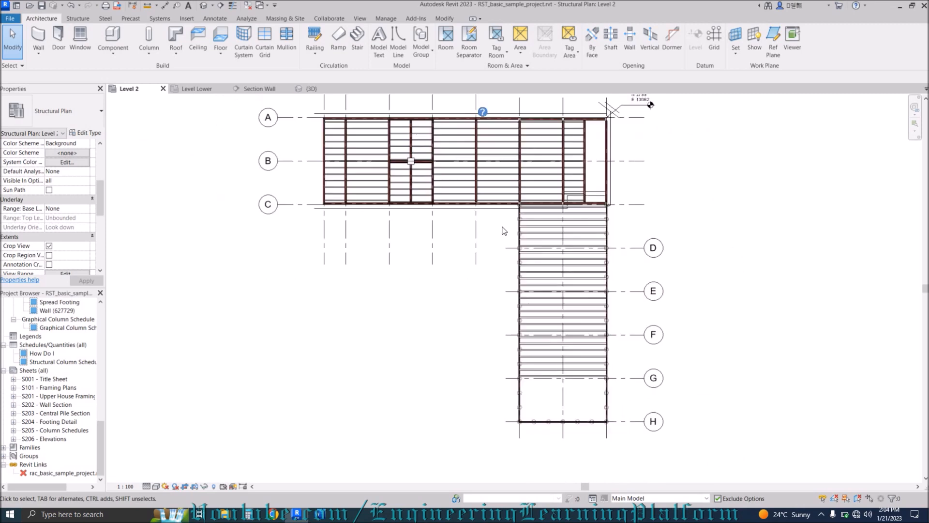
scroll(619, 179, up, 3)
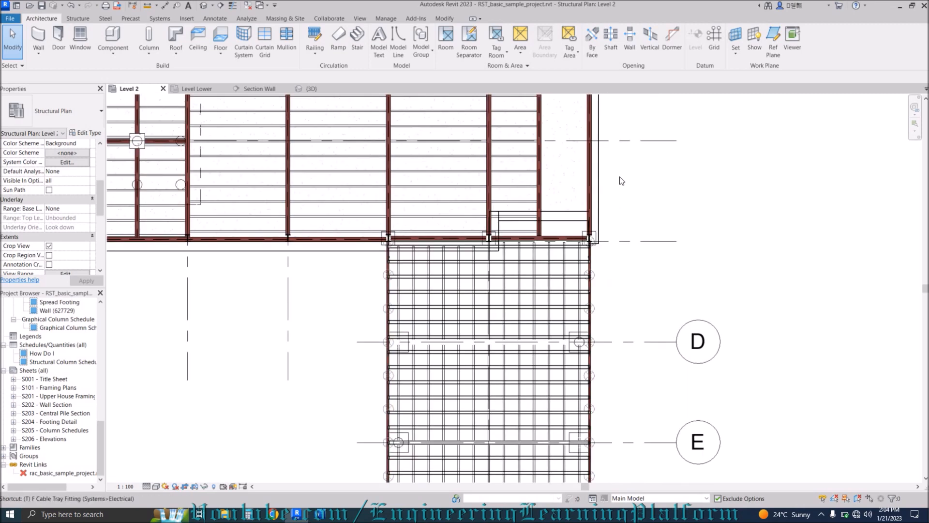
key(t)
key(l)
key(Tab)
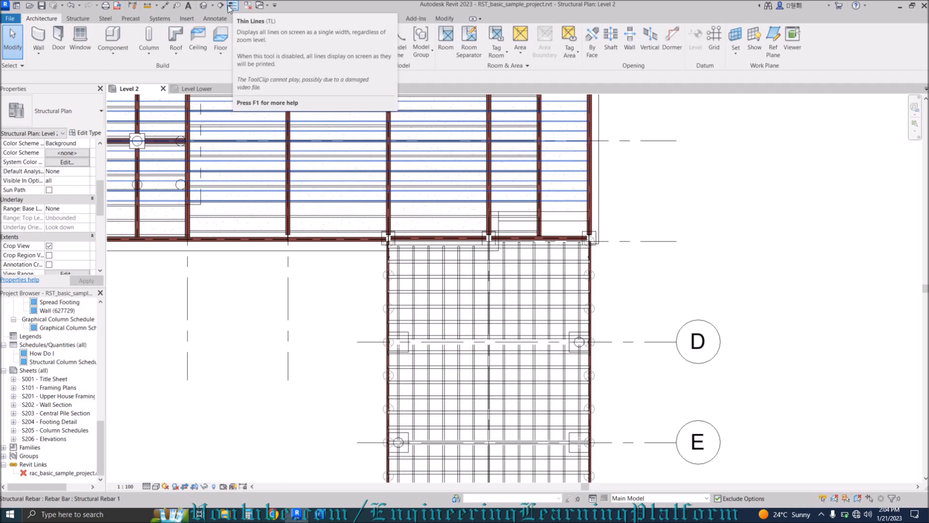
click(232, 6)
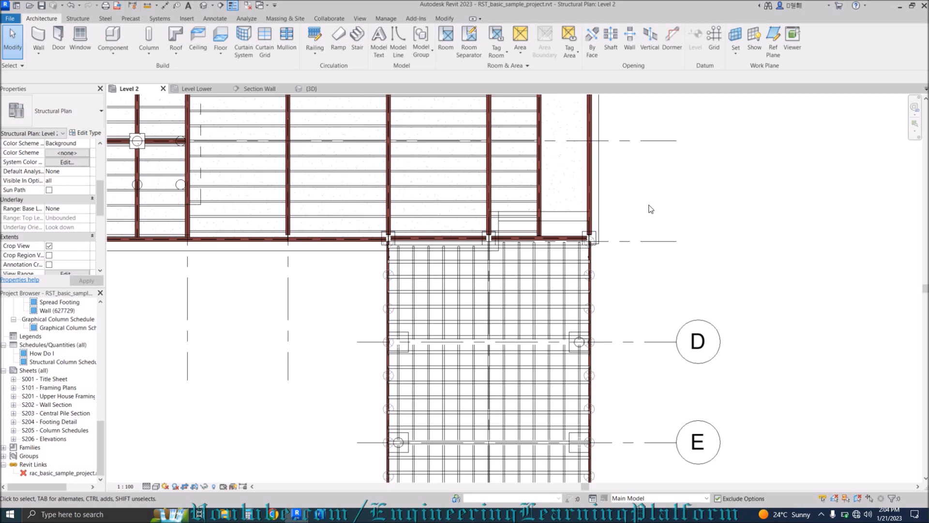
key(t)
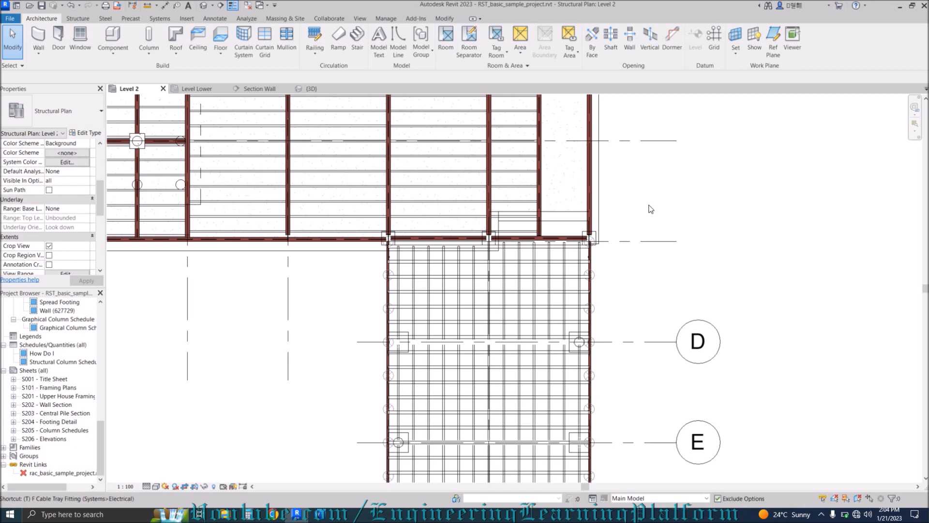
key(l)
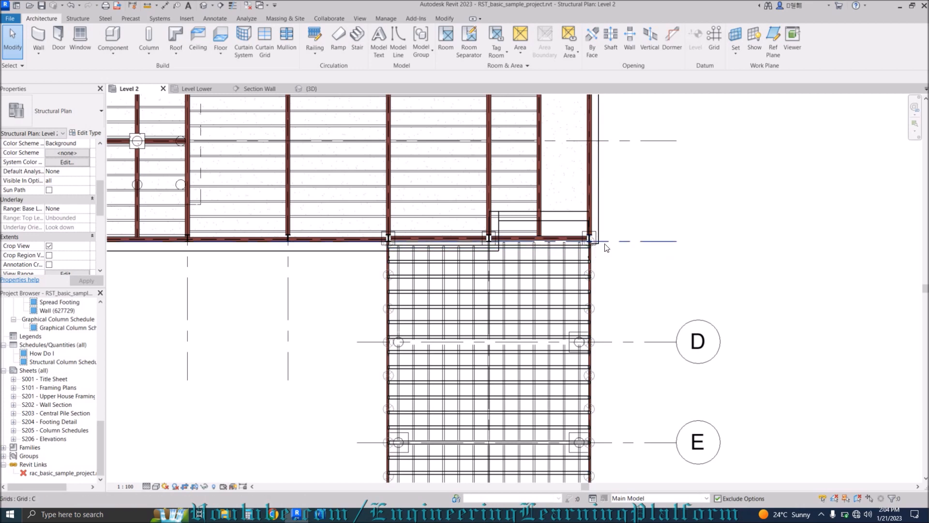
scroll(615, 223, down, 4)
middle_drag(486, 263, 478, 285)
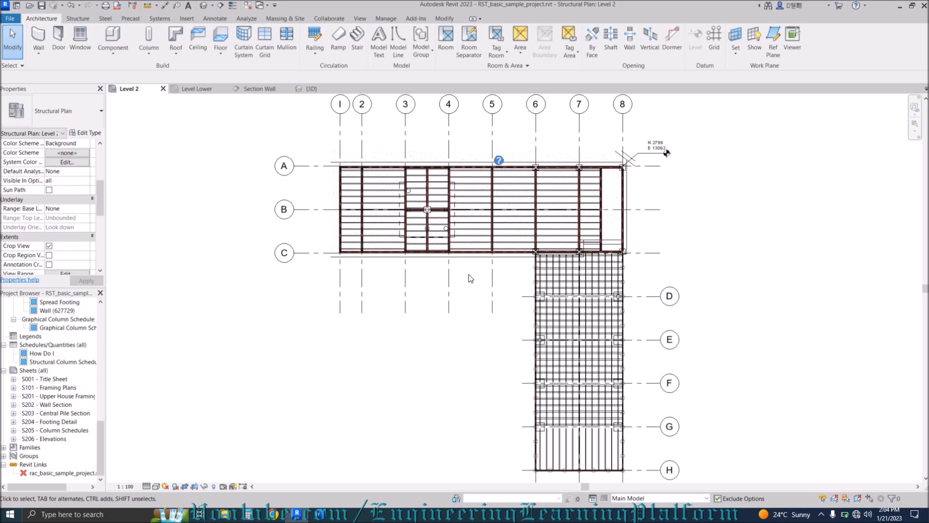
key(v)
key(g)
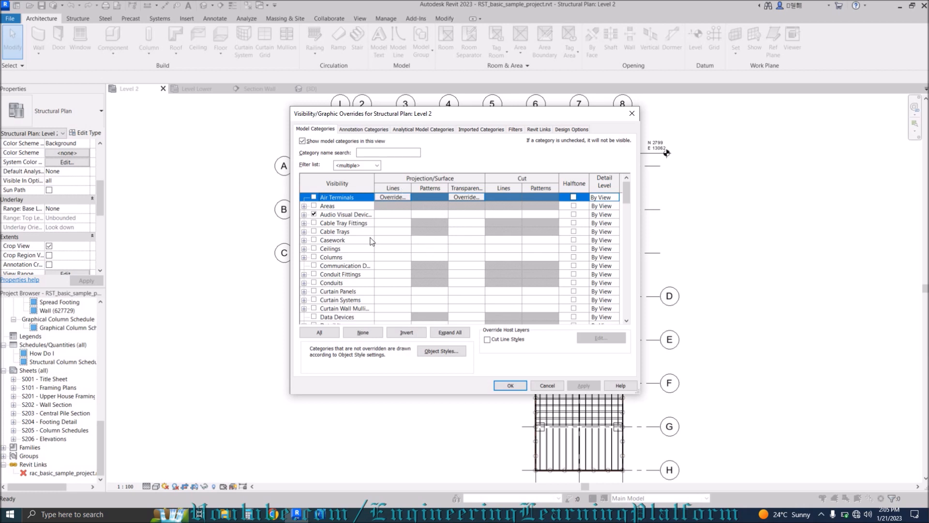
scroll(440, 219, down, 4)
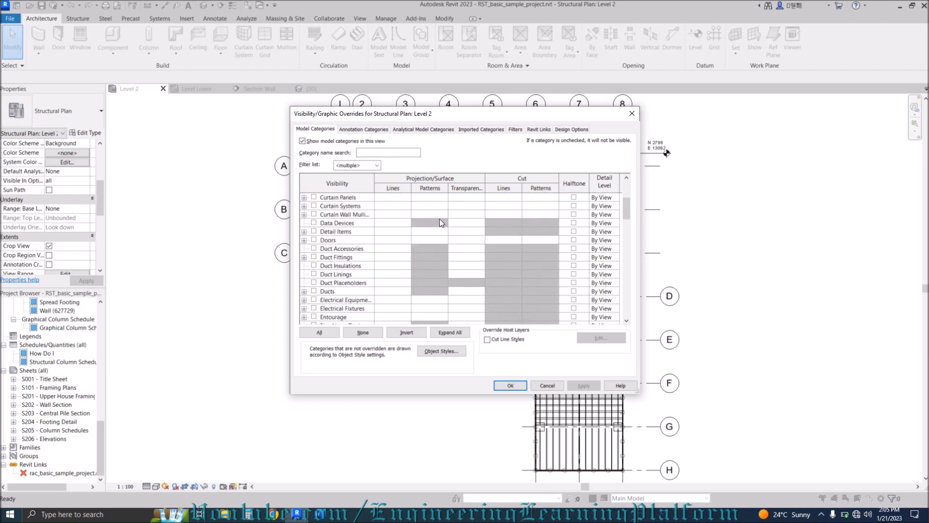
scroll(439, 219, down, 9)
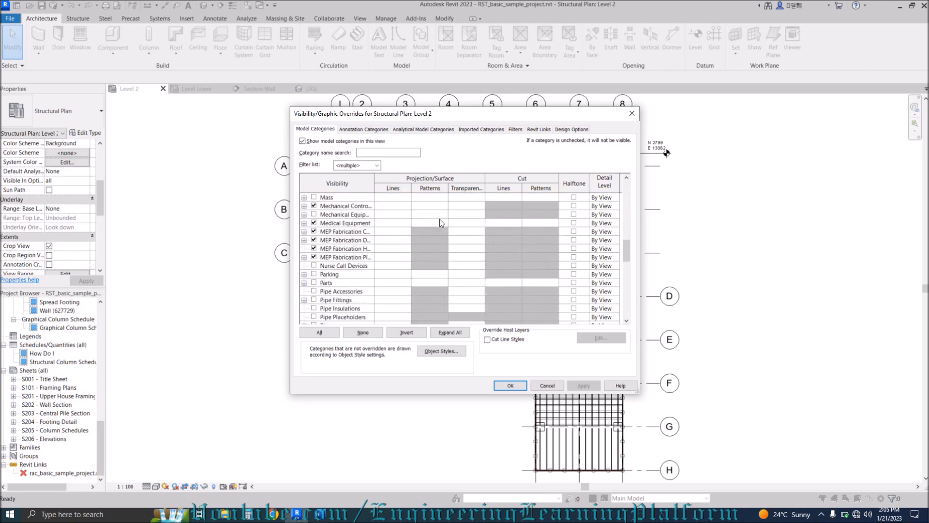
scroll(440, 219, down, 4)
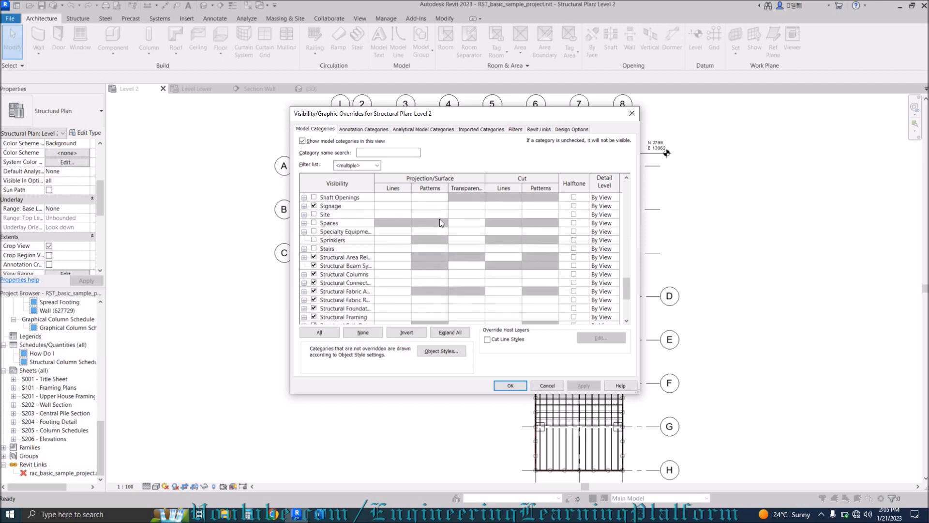
scroll(439, 219, up, 15)
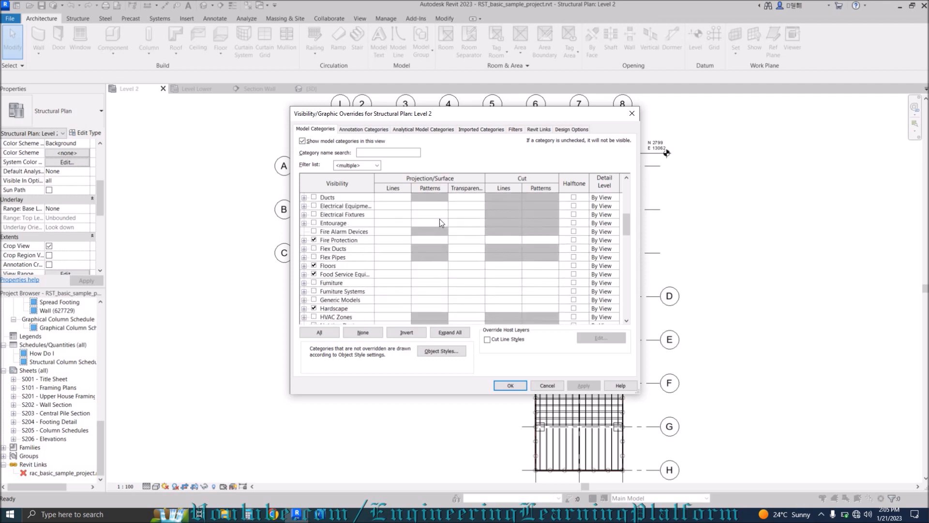
scroll(440, 219, up, 5)
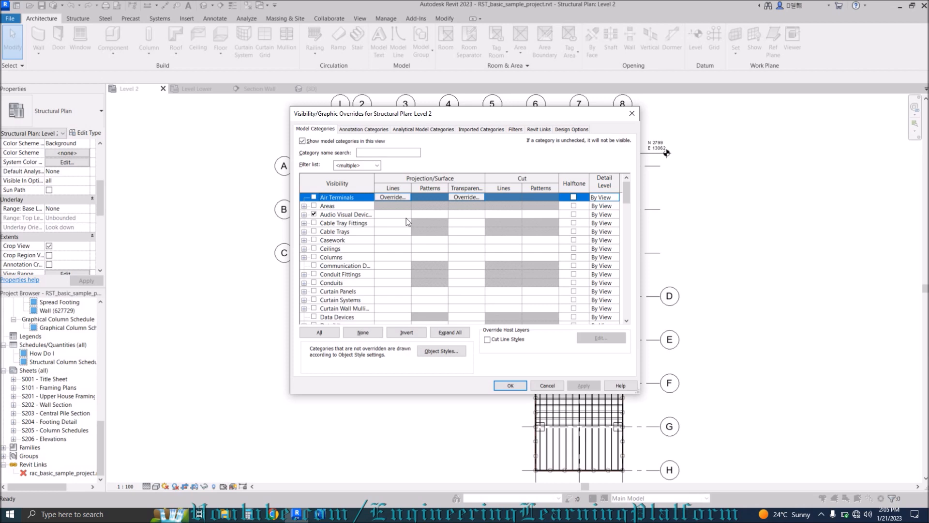
click(361, 130)
click(320, 129)
click(637, 115)
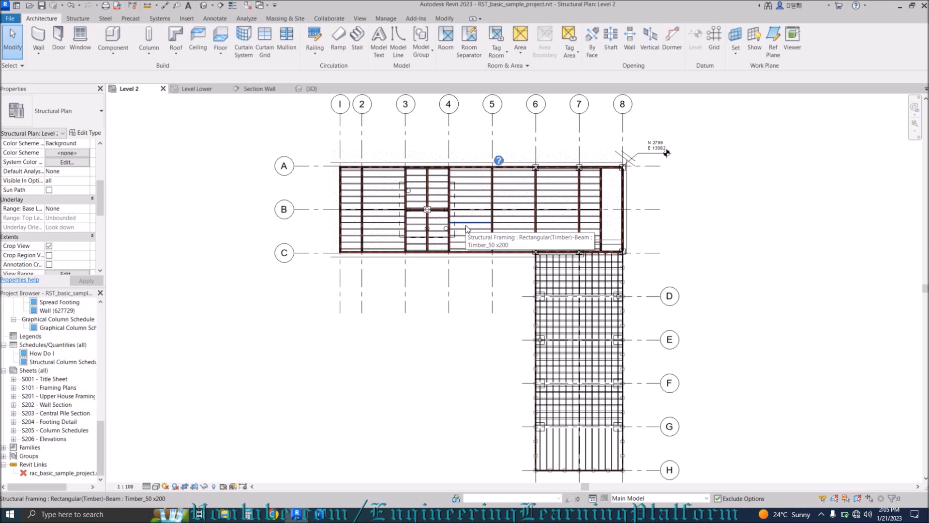
key(v)
key(r)
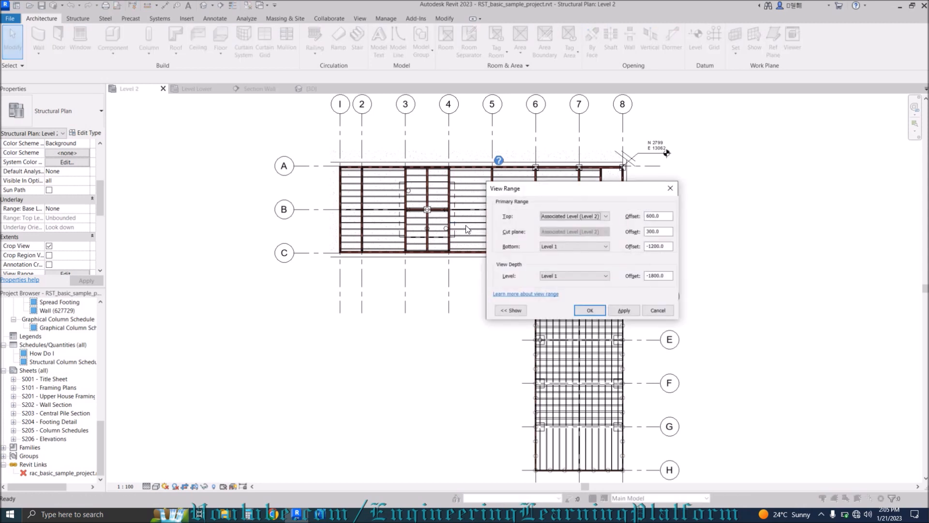
drag(526, 197, 329, 294)
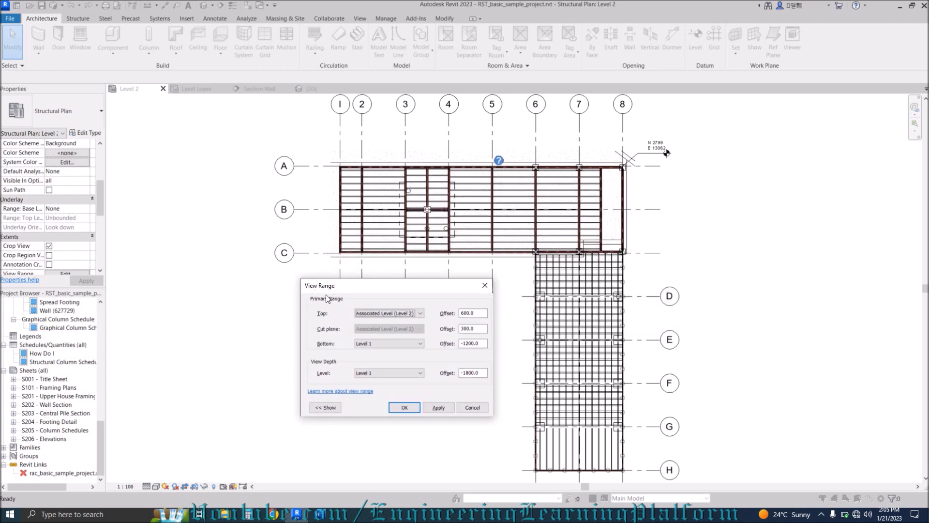
click(334, 409)
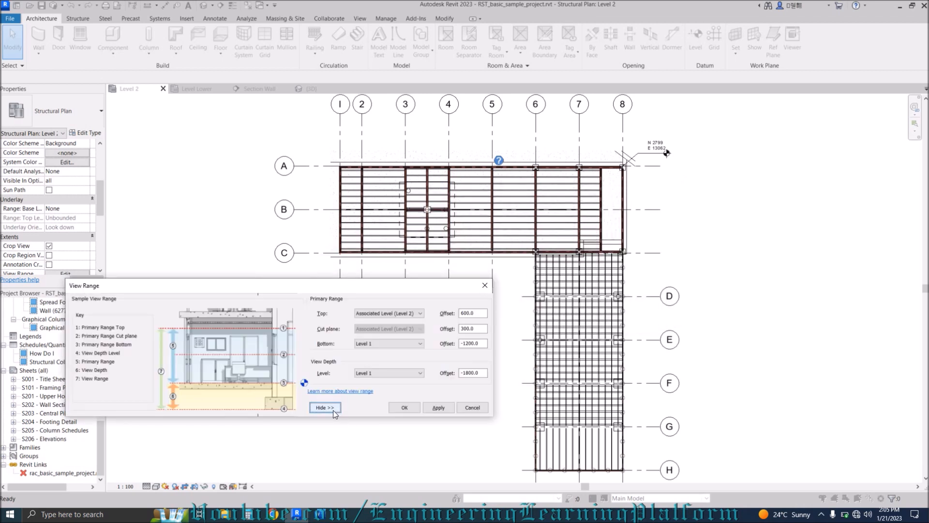
click(333, 408)
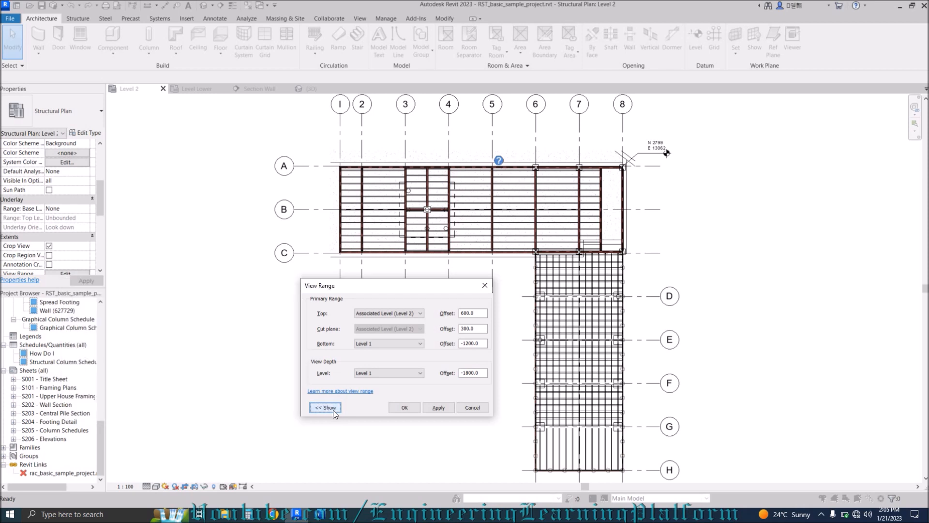
click(485, 286)
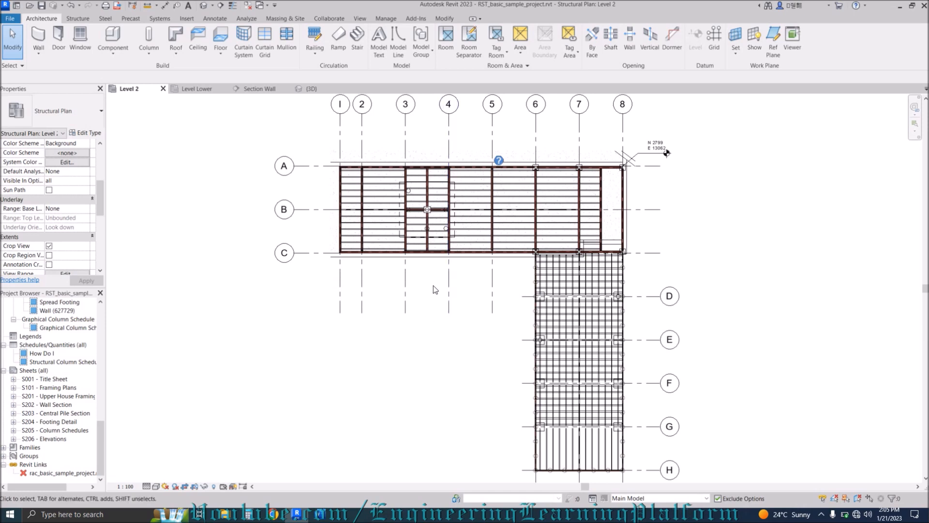
scroll(396, 176, up, 5)
Zoom to fit with ZF, dismiss the battery notification, and frame grids 1–8 and A–C.
middle_drag(292, 182, 360, 231)
scroll(307, 192, up, 2)
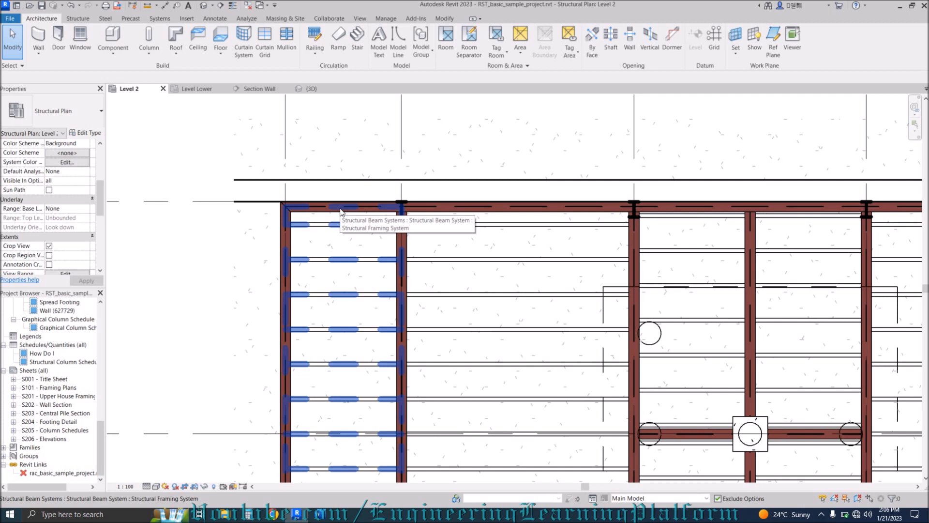
key(z)
key(f)
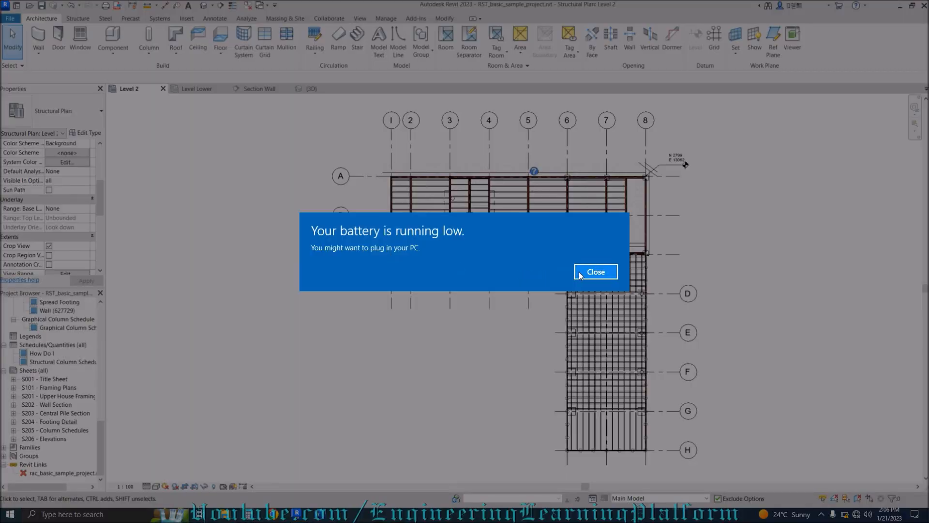
click(596, 271)
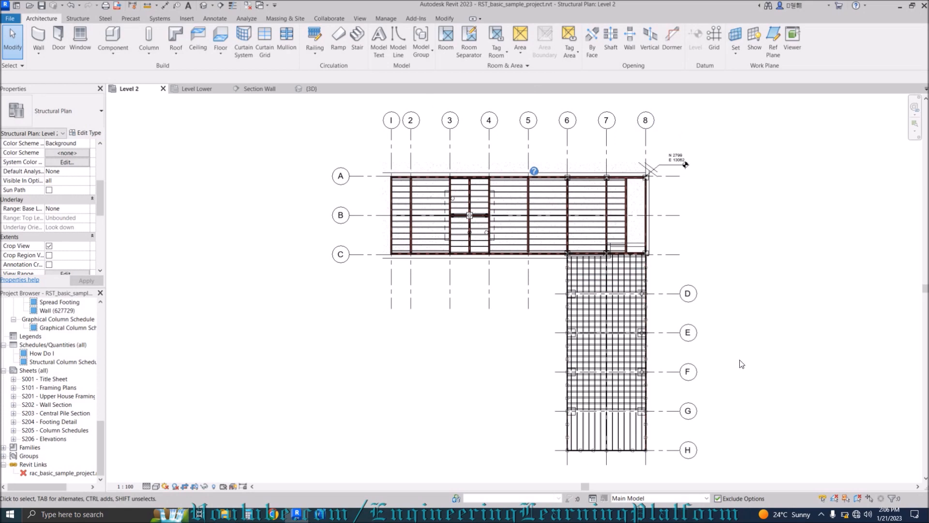
scroll(392, 145, up, 3)
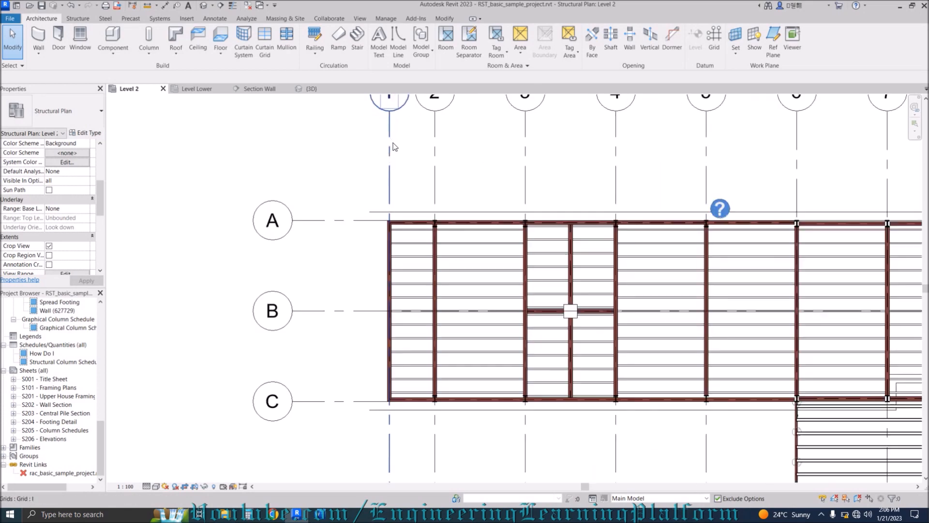
scroll(393, 143, up, 1)
scroll(351, 215, down, 2)
middle_drag(337, 192, 312, 208)
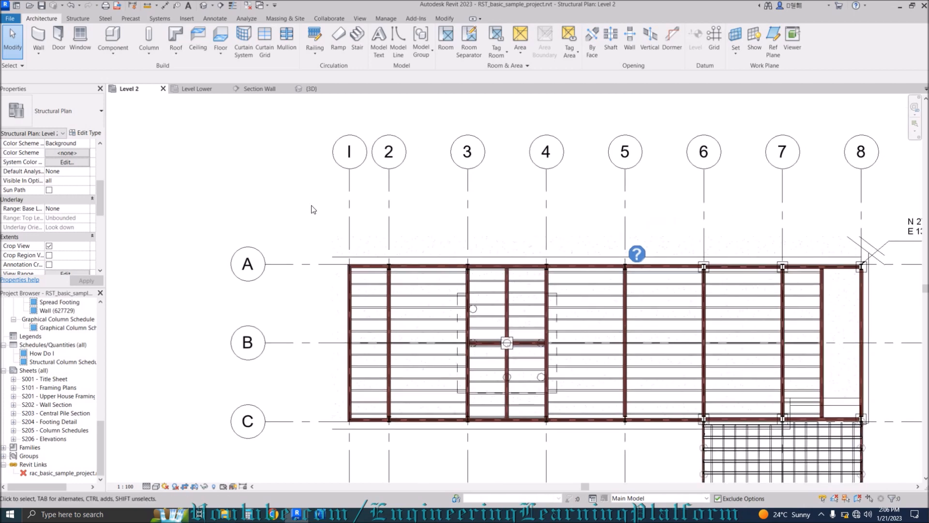
Add aligned dimensions of 1500 between grids 1–2 and 3000 between grids 2–3.
key(d)
key(i)
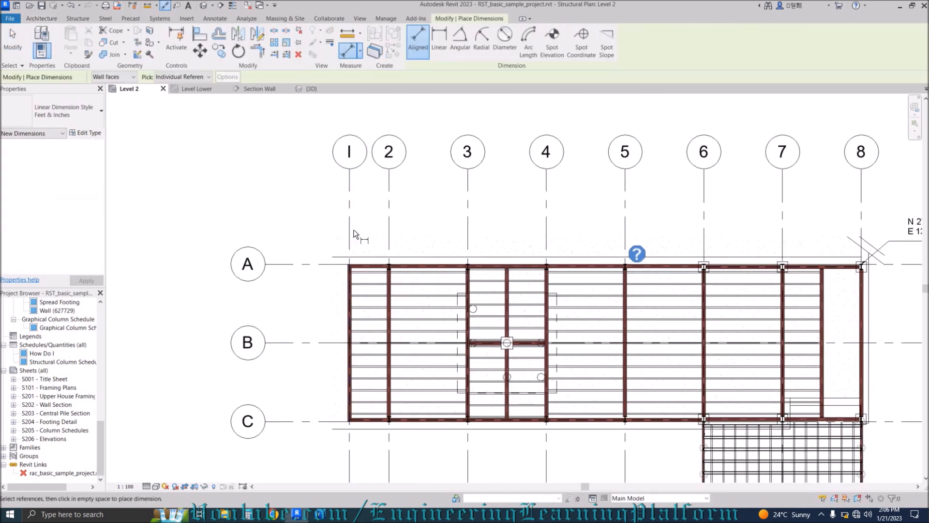
click(349, 229)
click(389, 223)
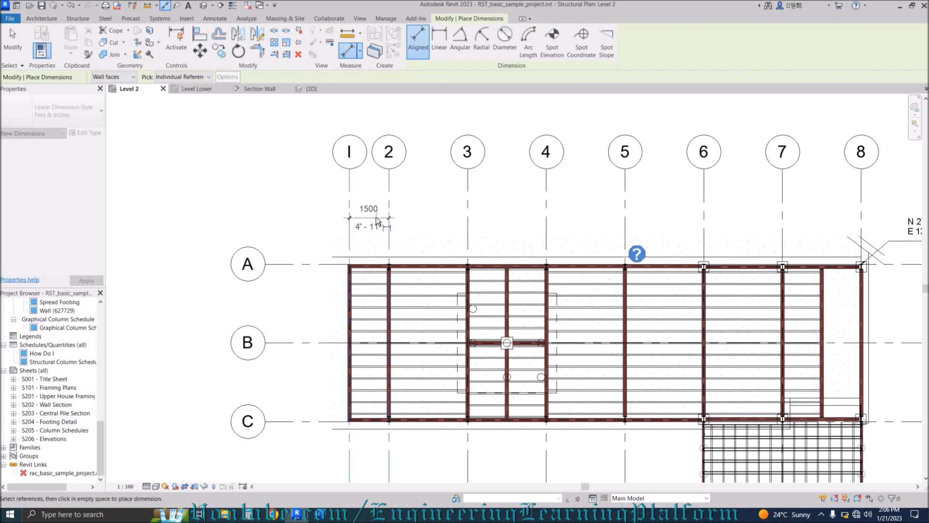
click(383, 210)
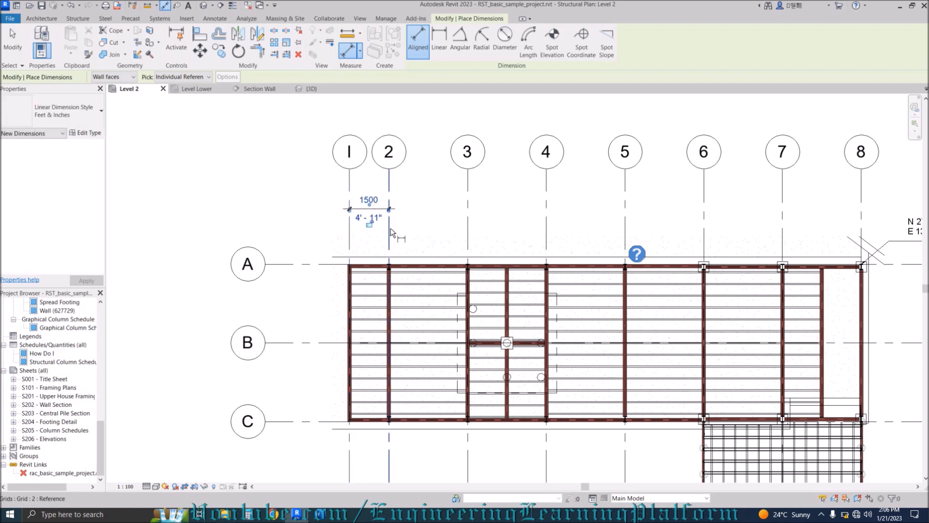
click(390, 228)
click(463, 225)
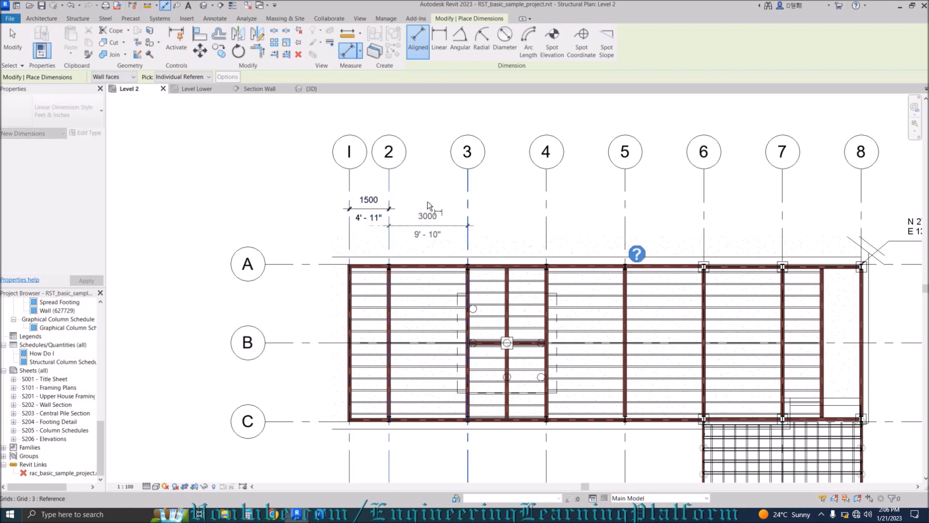
click(382, 209)
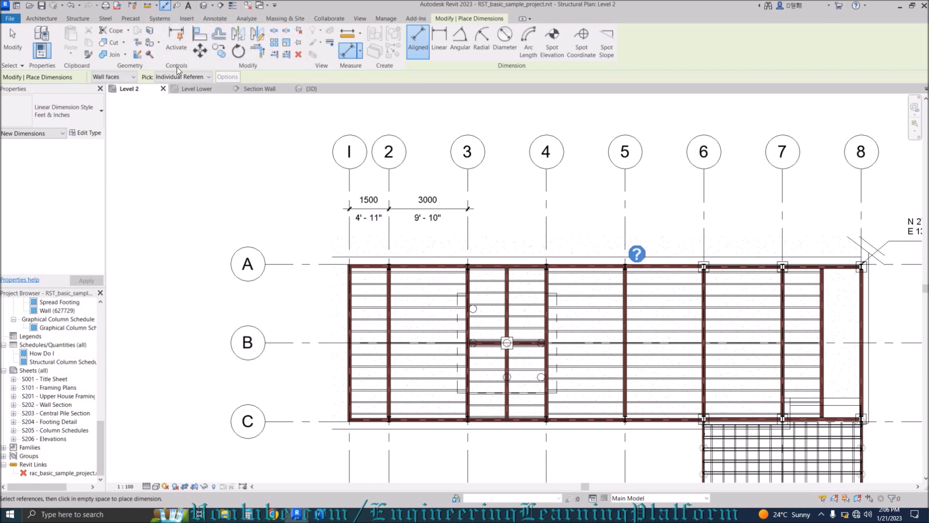
Turn on selection controls and dimensions, begin a grid 3–4 dimension, then cancel it.
click(132, 7)
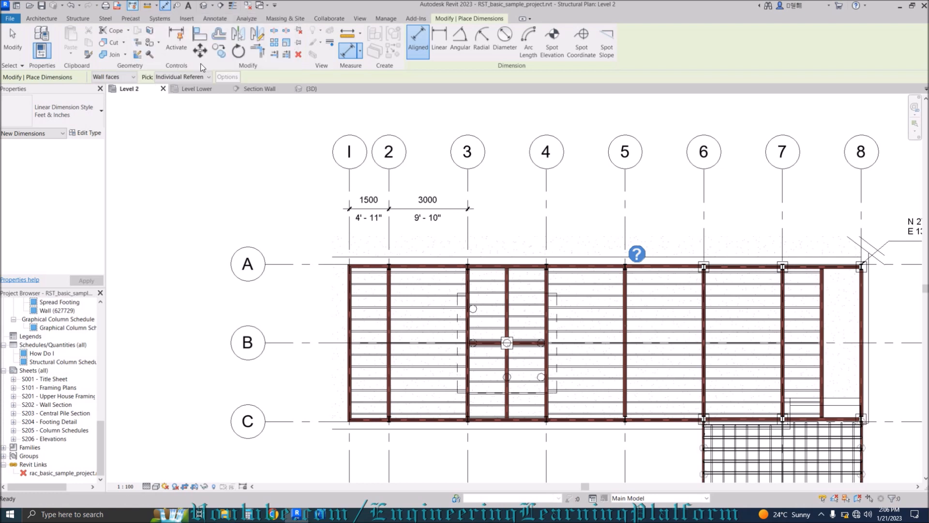
click(469, 225)
click(547, 228)
key(Escape)
key(Escape)
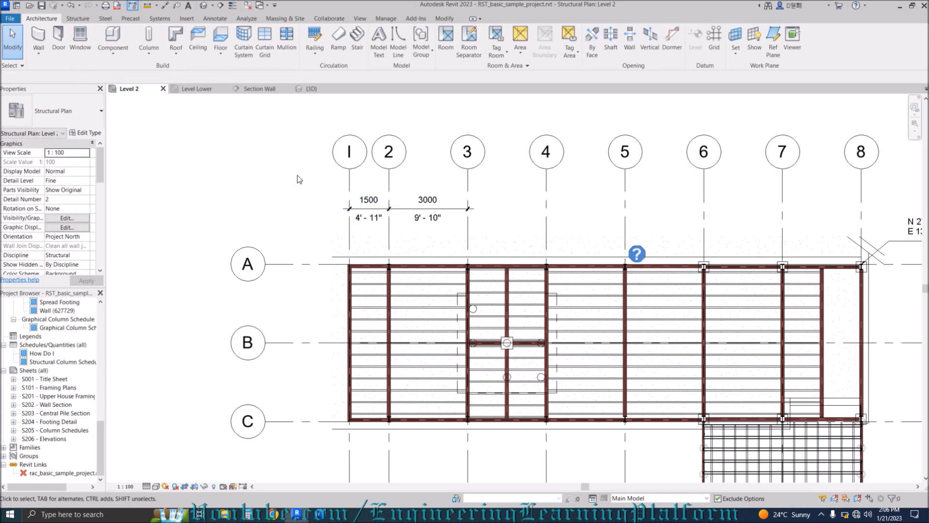
Start the Architecture Wall tool and pan to the open space left of the building.
click(441, 20)
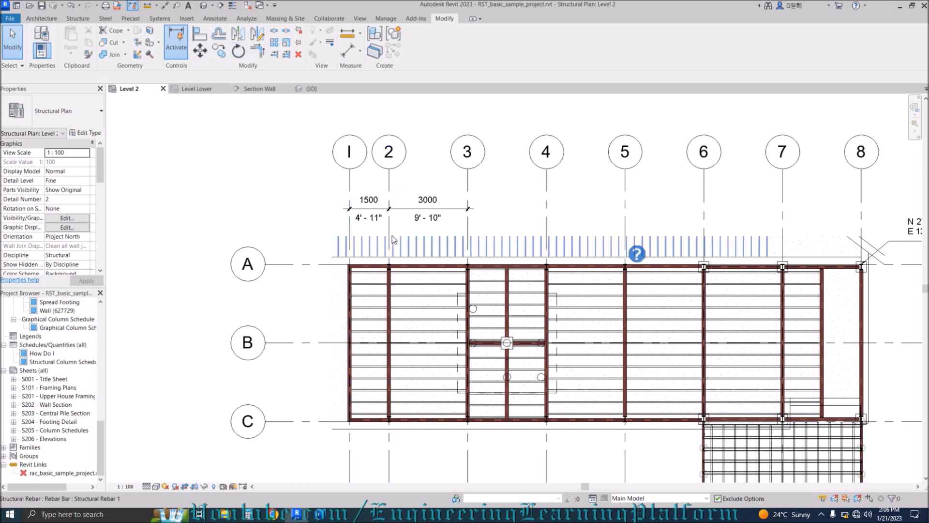
click(42, 18)
scroll(571, 172, down, 2)
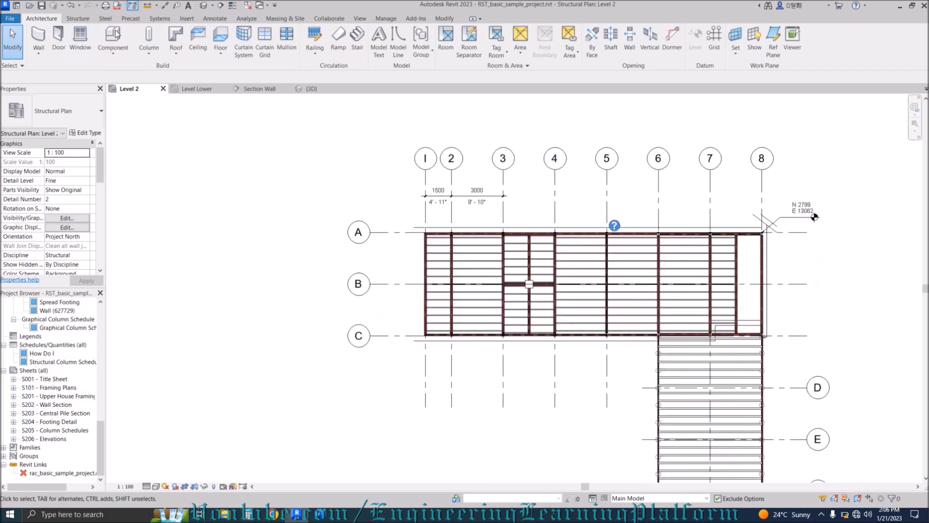
click(38, 39)
middle_drag(360, 209, 597, 210)
Restart the wall with its top set to Level 2, cancelling after trial start points.
click(241, 311)
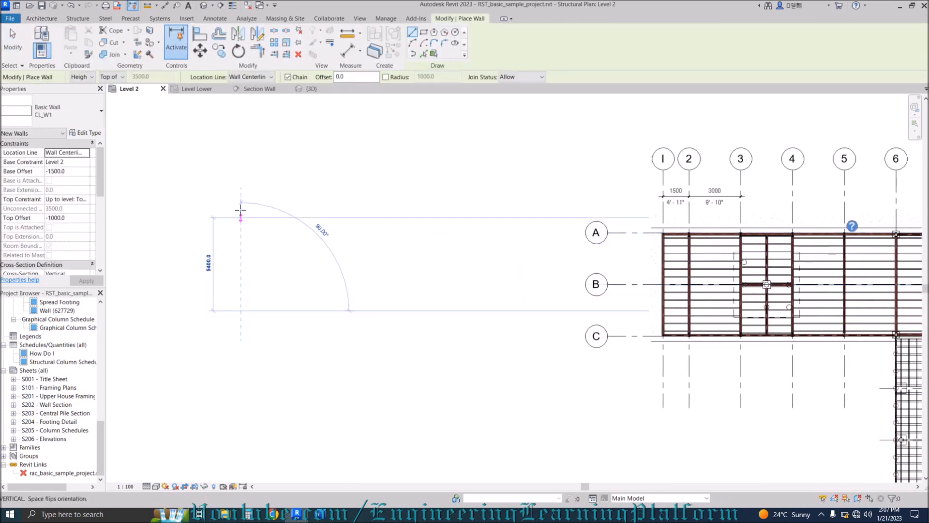
key(Escape)
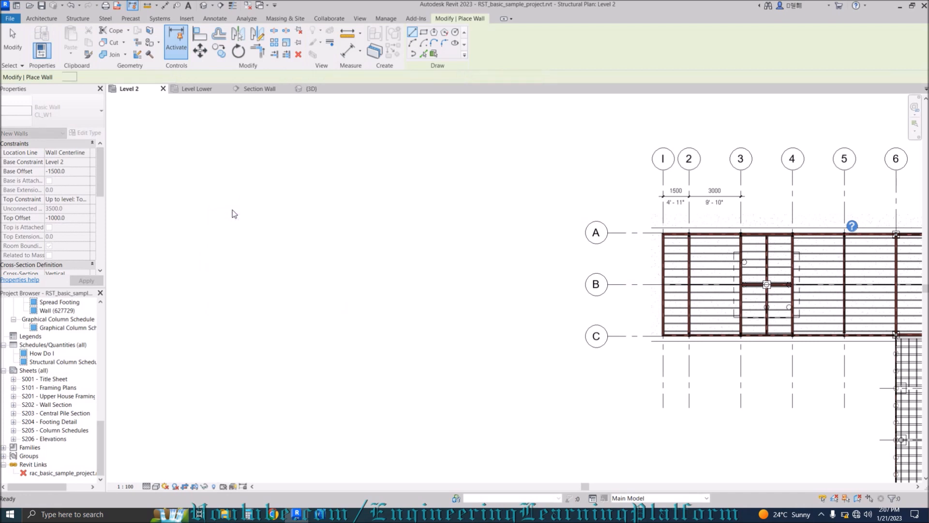
click(41, 19)
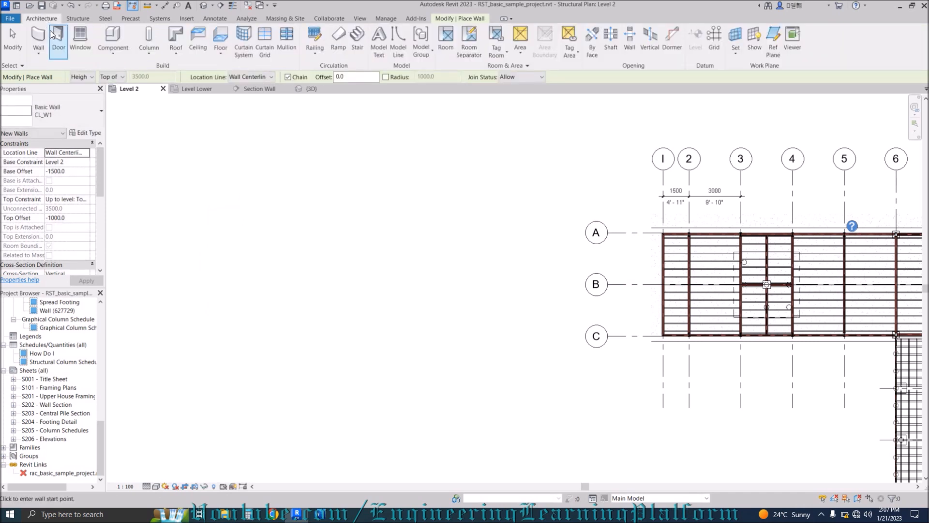
click(39, 38)
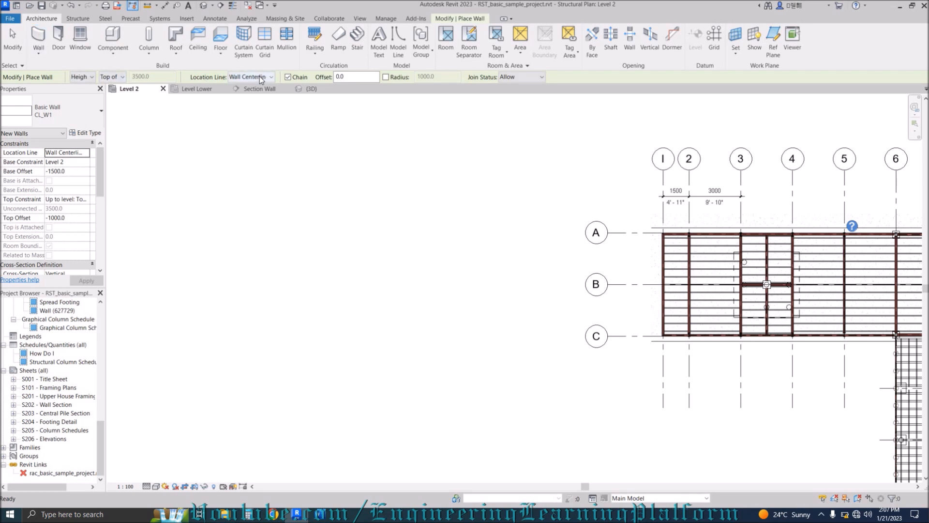
click(116, 78)
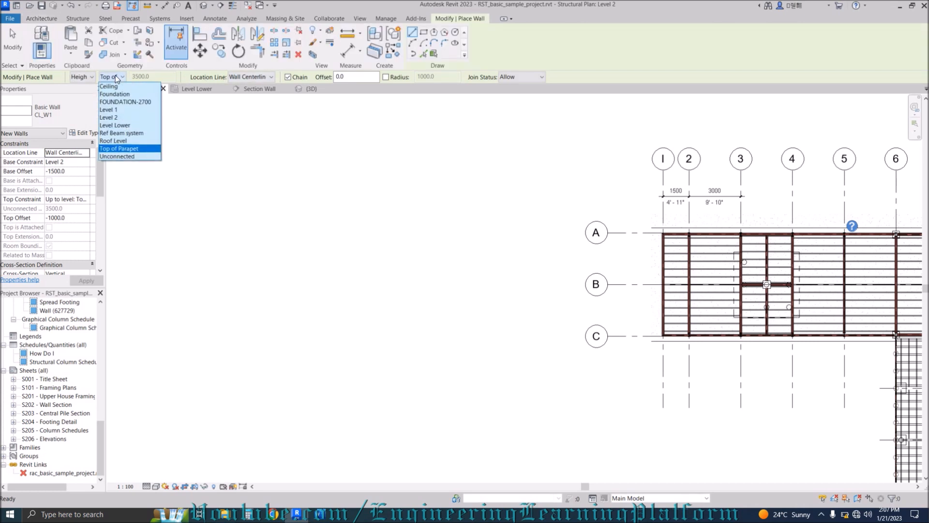
click(116, 118)
click(196, 207)
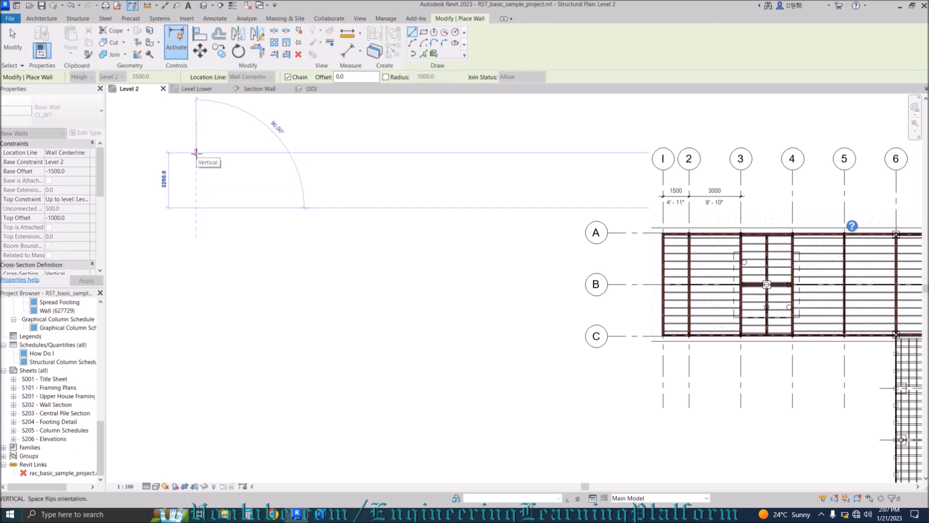
key(Escape)
Set new walls to extend downward as Depth, reaching to Level 1.
click(80, 77)
click(79, 78)
click(81, 77)
click(80, 92)
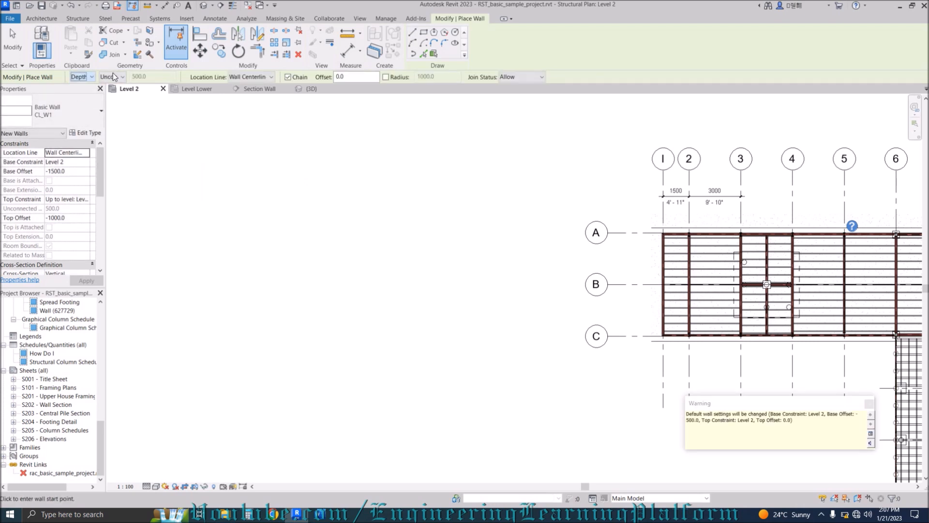
click(111, 78)
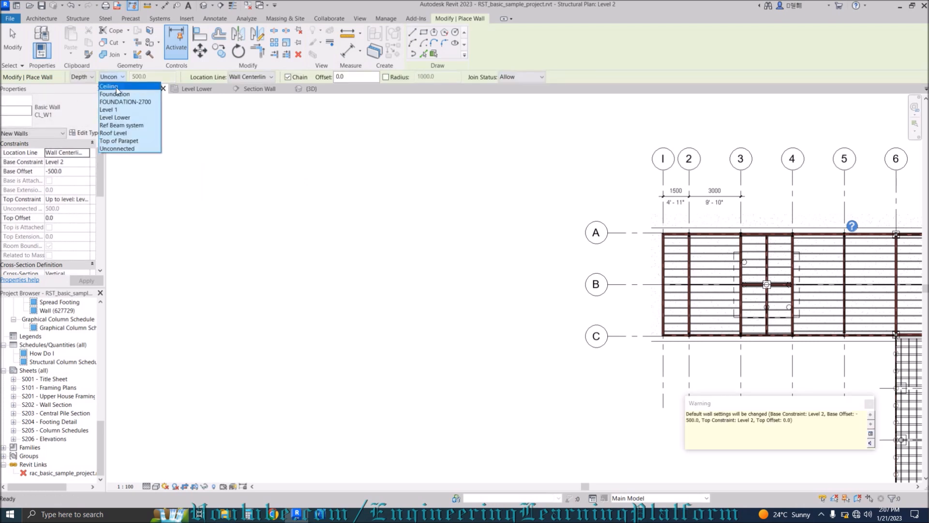
click(121, 114)
Draw the zigzag wall chain left of the building, including 5400 and 5000 segments.
click(167, 169)
click(260, 163)
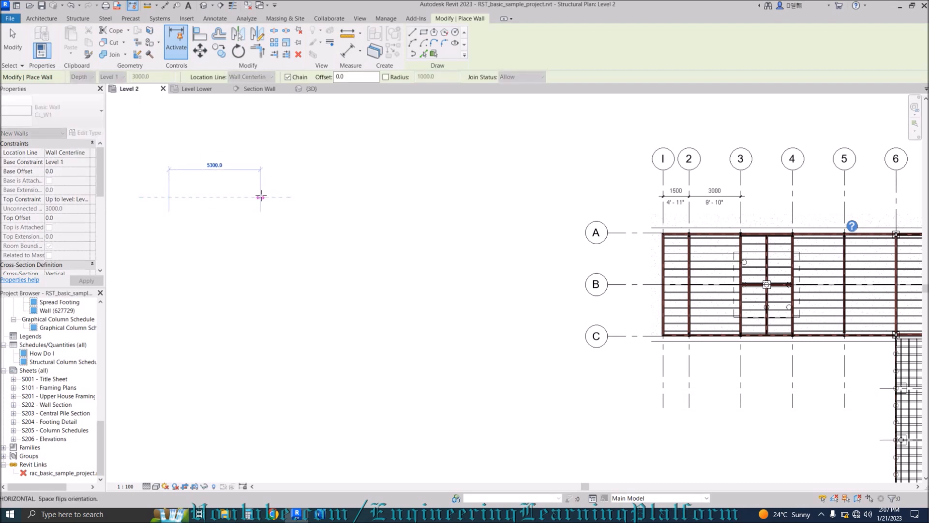
click(261, 197)
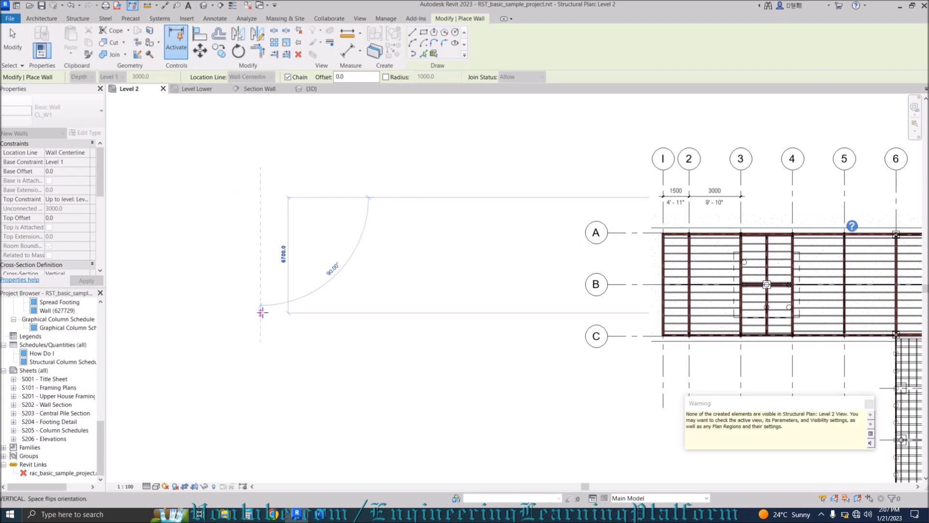
click(261, 317)
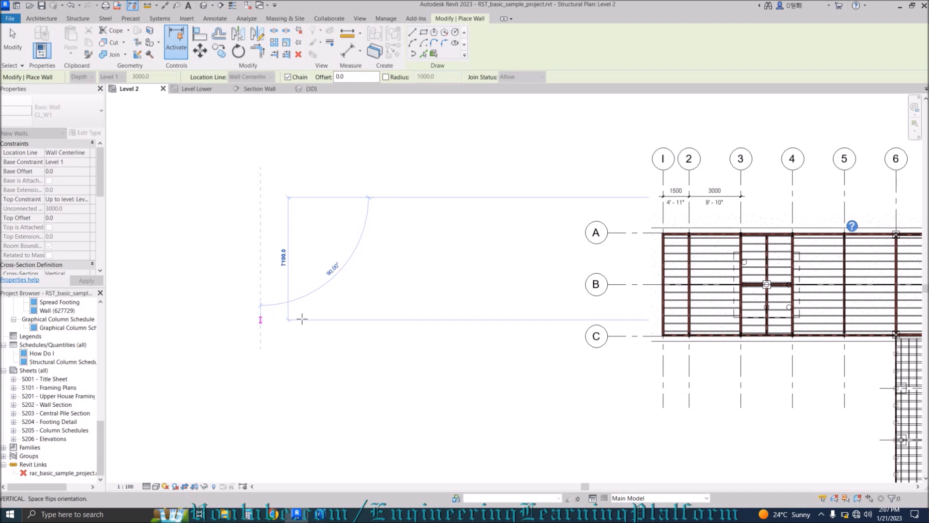
click(361, 319)
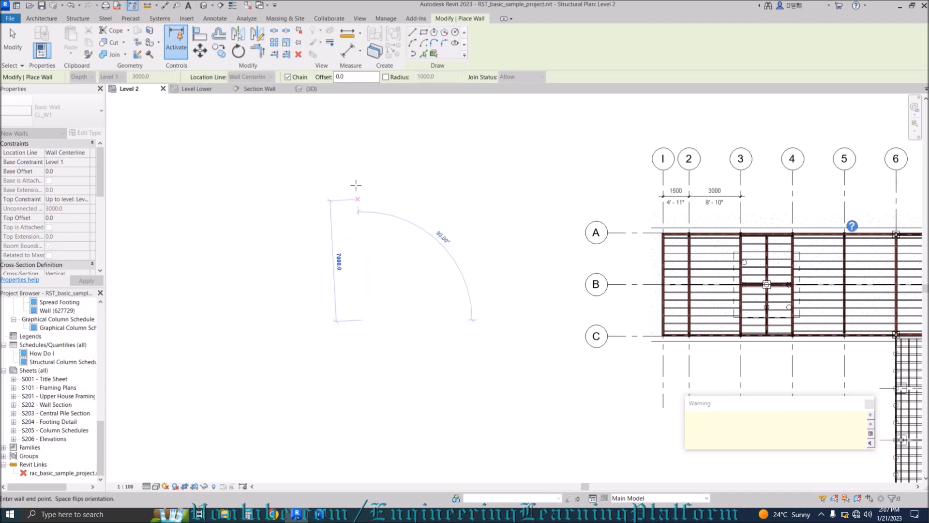
click(363, 151)
click(487, 152)
click(489, 361)
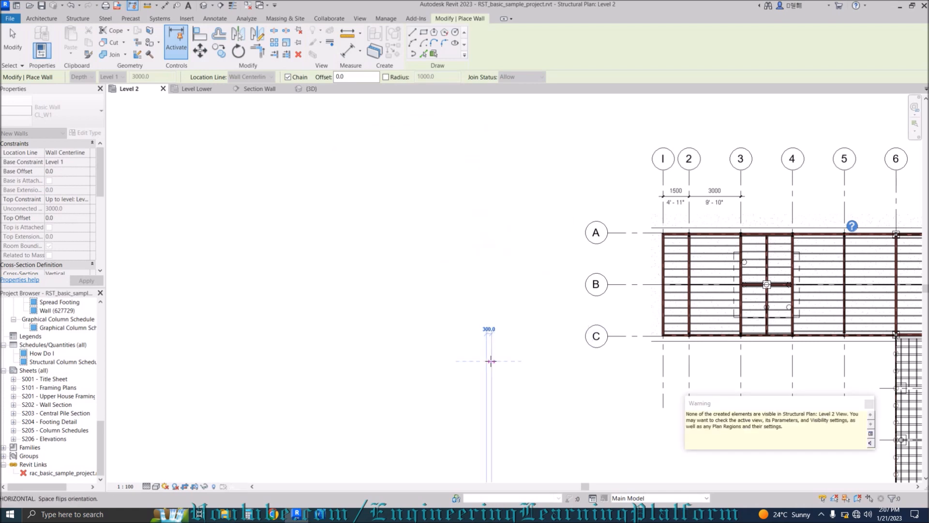
key(Escape)
key(Escape)
scroll(347, 317, down, 2)
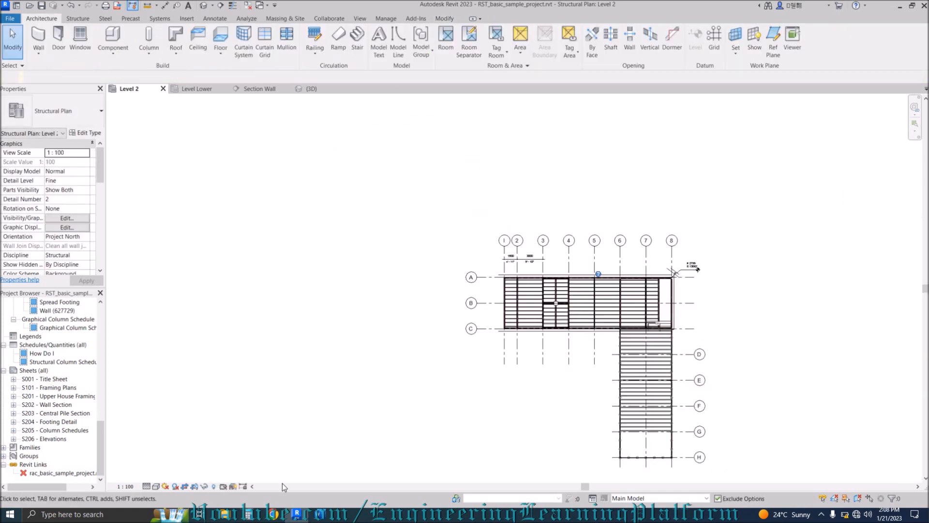
Reveal hidden elements, view {3D} from TOP, zoom to the zigzag walls, and start Align with AL.
click(213, 487)
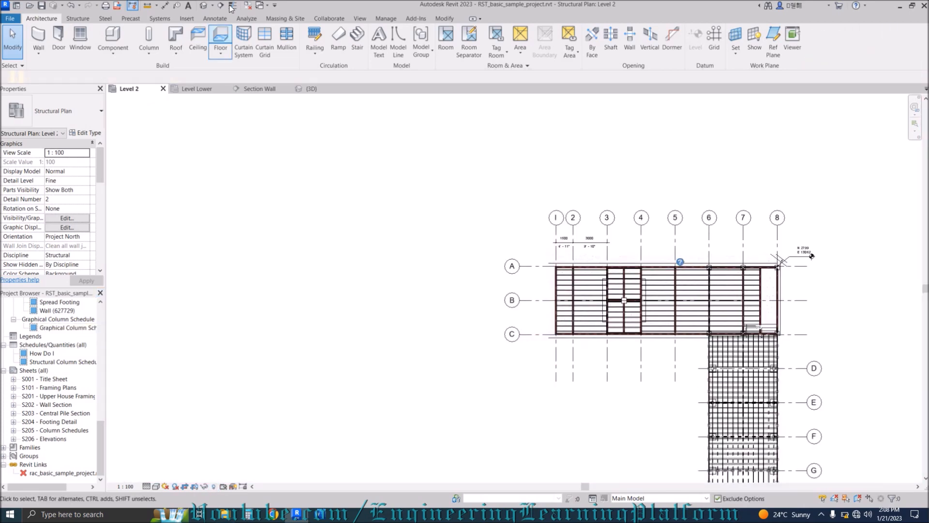
click(309, 91)
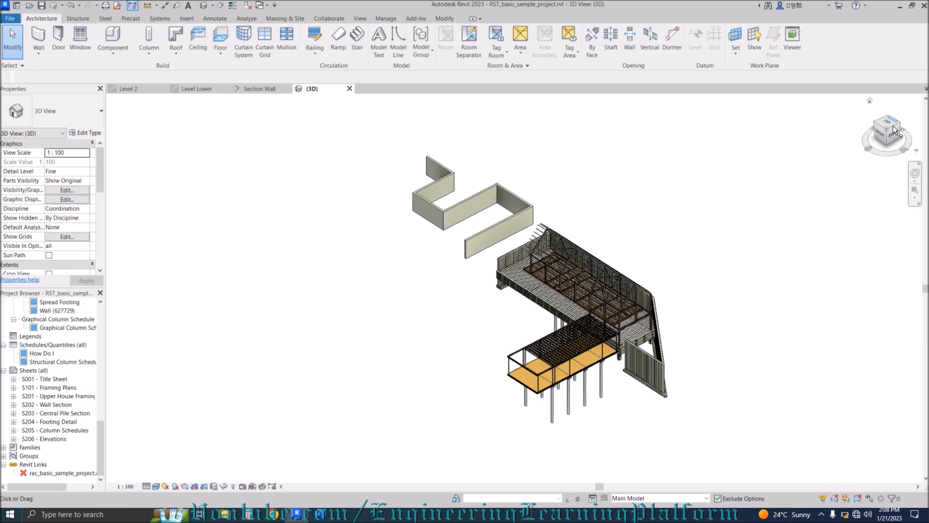
click(891, 120)
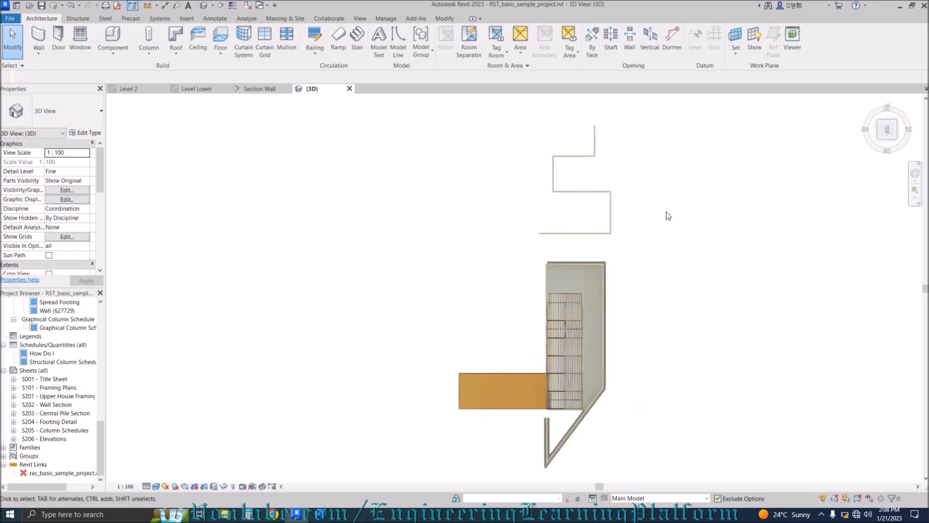
scroll(593, 165, up, 6)
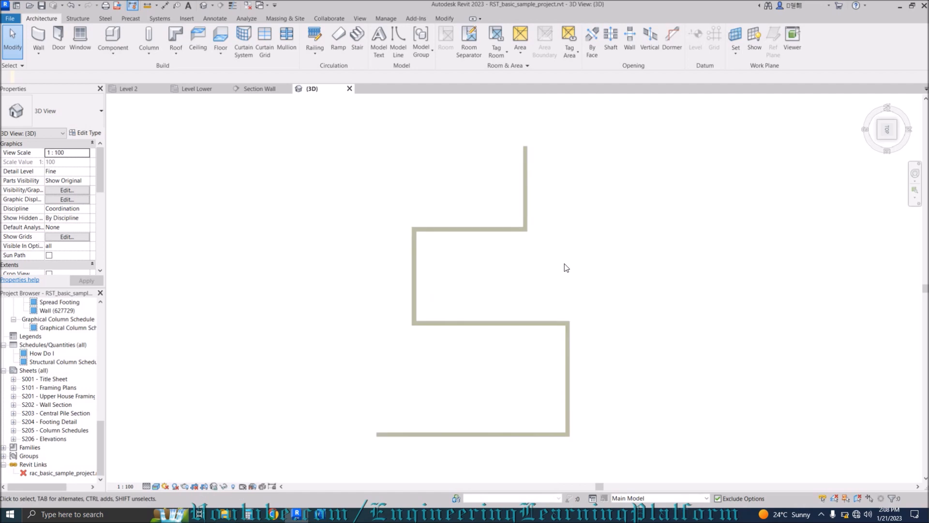
scroll(543, 262, down, 1)
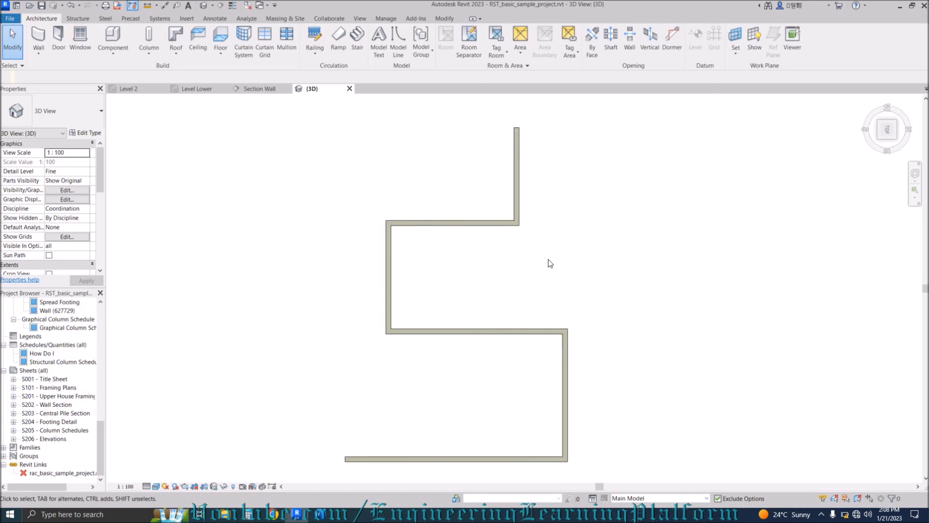
key(a)
key(l)
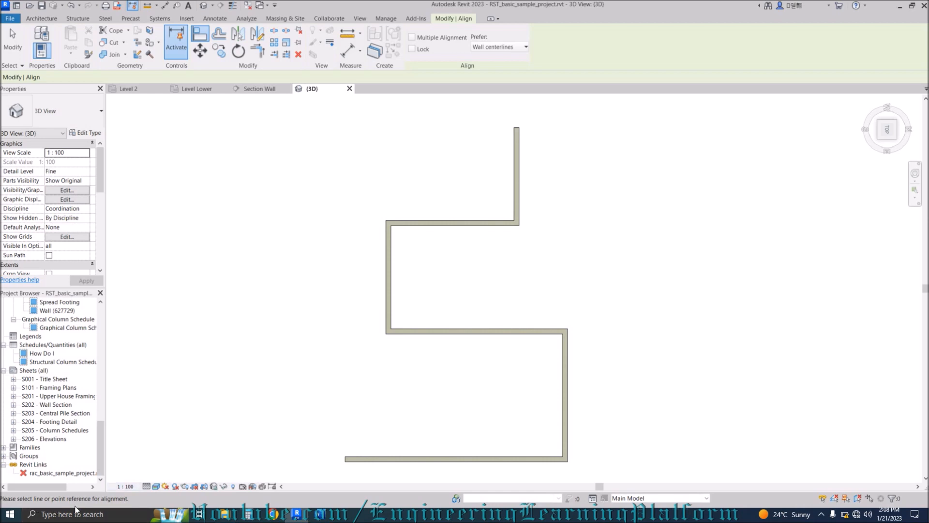
Align the upper vertical wall flush with the lower right wall face, then finish Align.
click(568, 380)
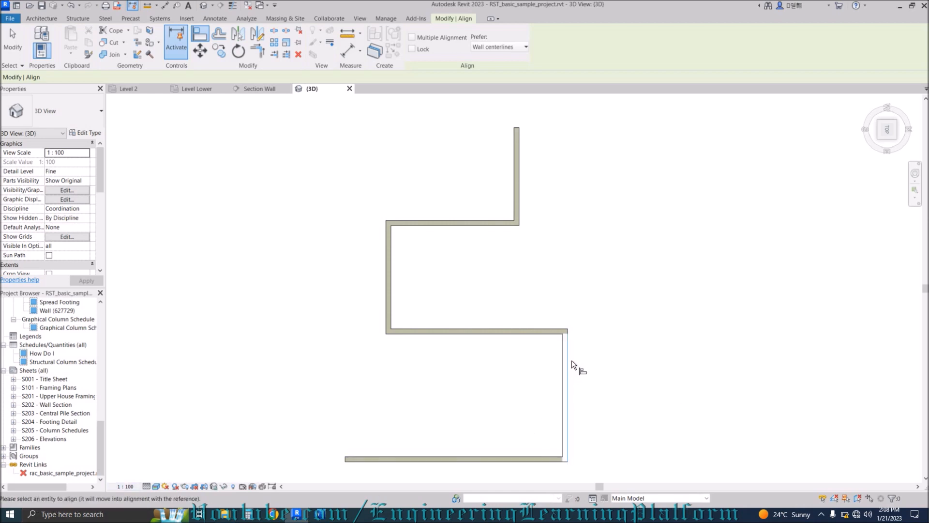
click(520, 195)
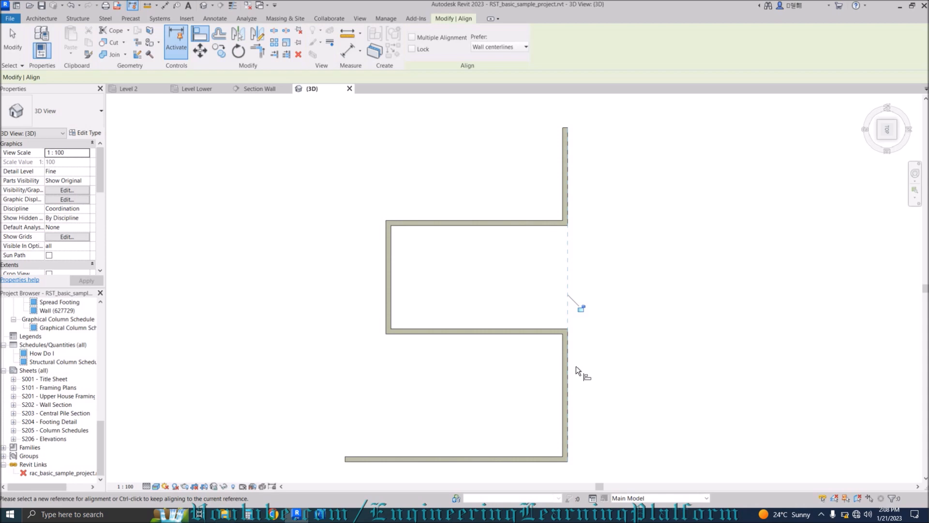
click(607, 343)
key(Escape)
key(Escape)
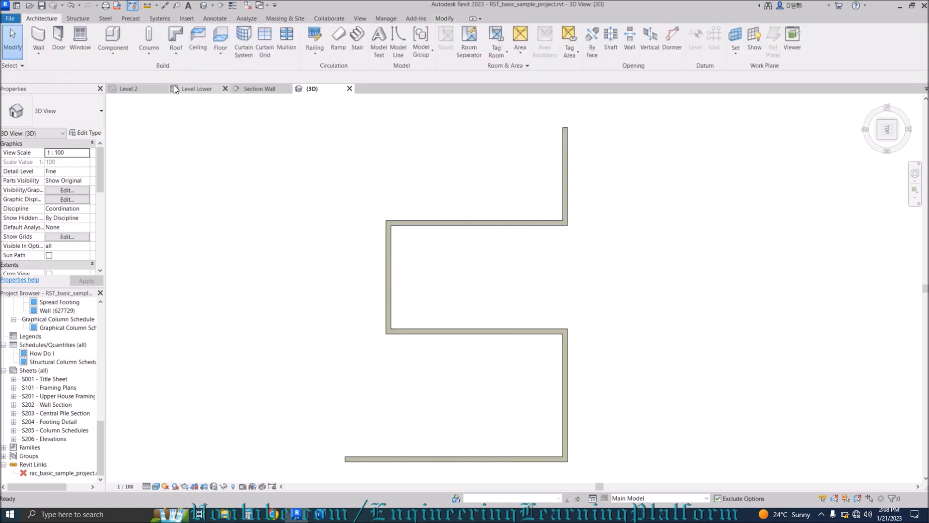
On the Level 2 plan, draw a long wall (WA) west of the grid with its top set to Level 2.
click(142, 89)
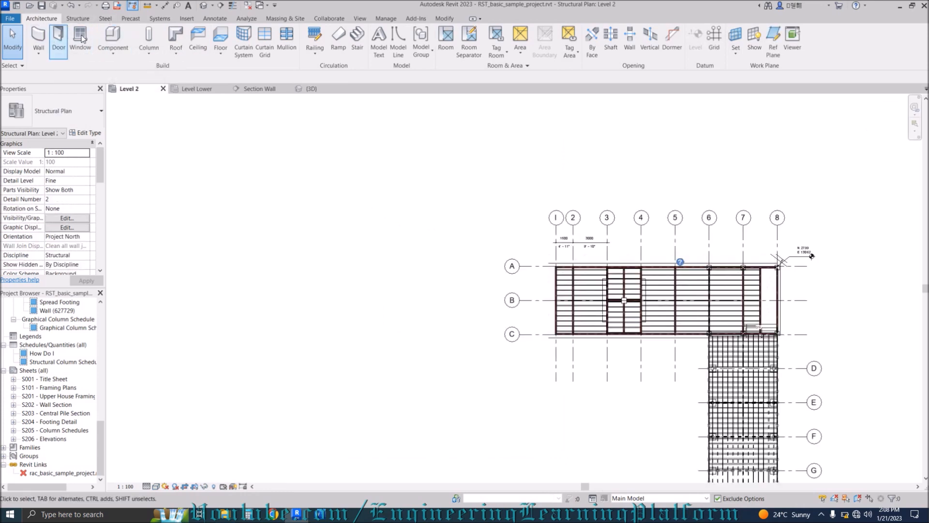
key(w)
key(a)
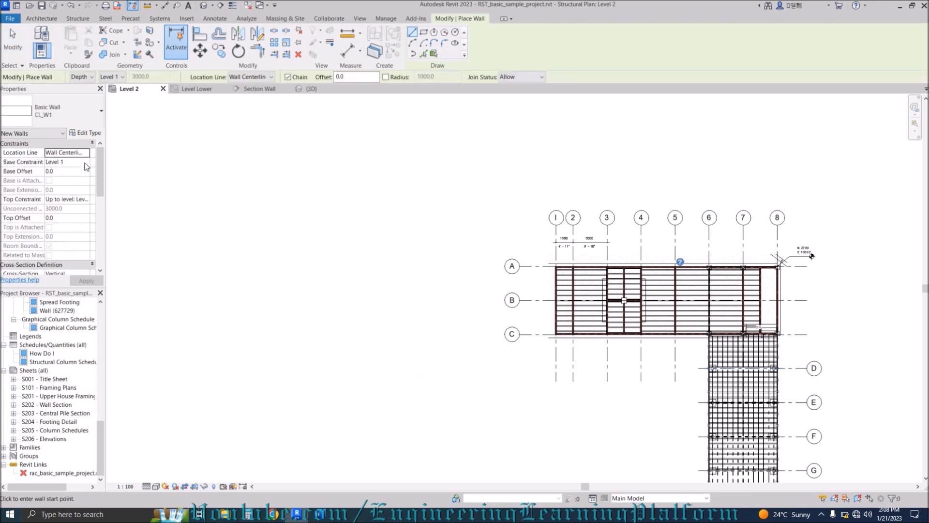
click(86, 200)
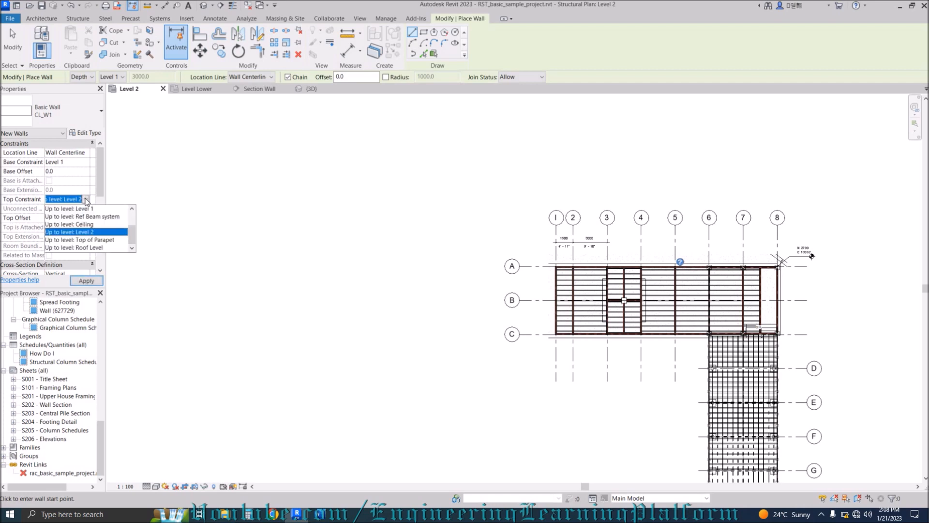
click(86, 200)
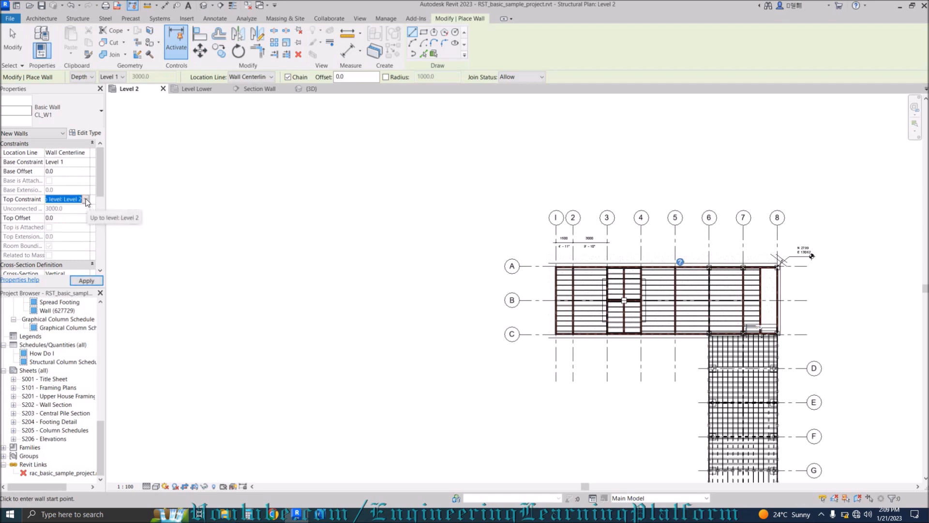
click(469, 411)
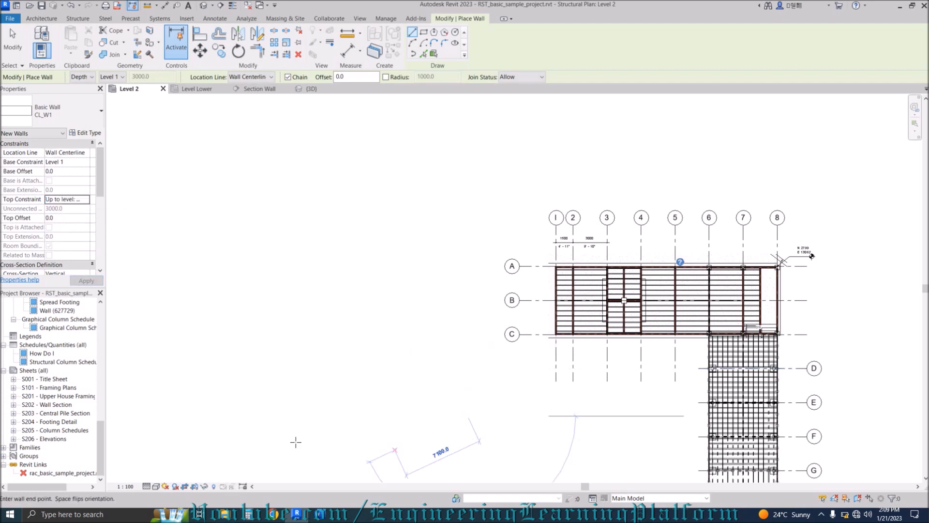
click(162, 414)
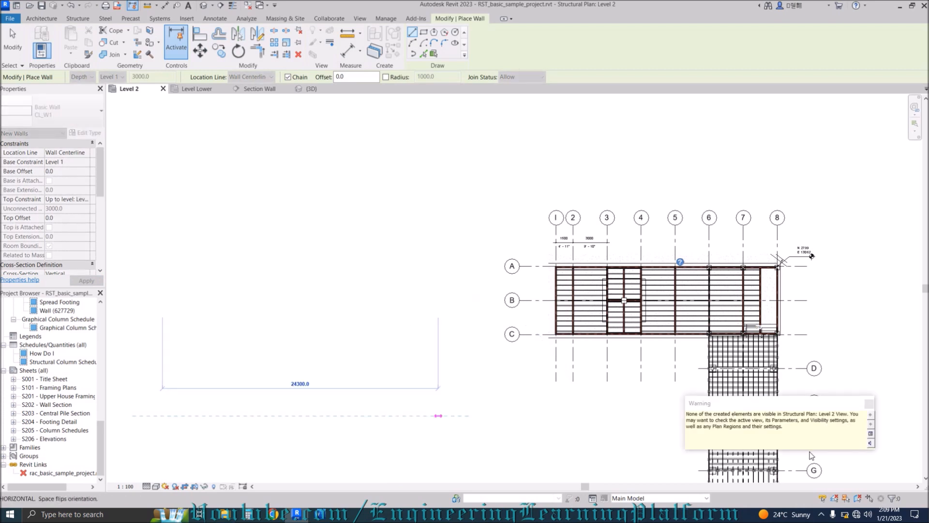
key(Escape)
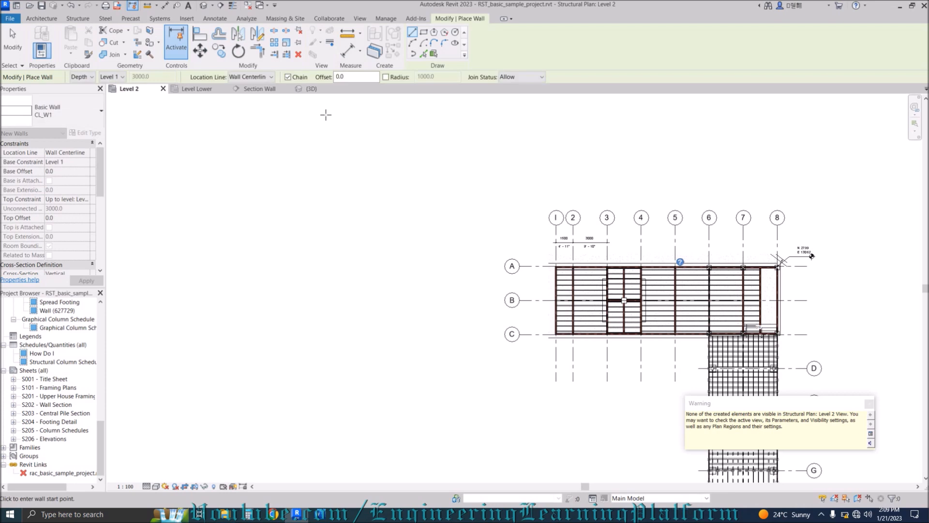
key(Escape)
Switch to the 3D view to inspect the new wall beside the zigzag chain.
click(324, 89)
scroll(436, 300, down, 3)
scroll(347, 284, up, 2)
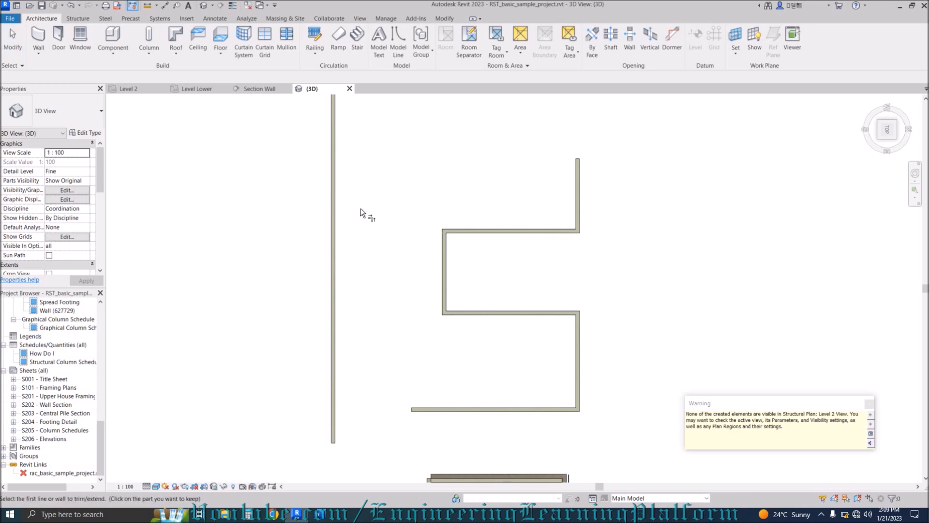
Trim/extend the bottom wall to the long left wall to form a clean corner.
click(332, 320)
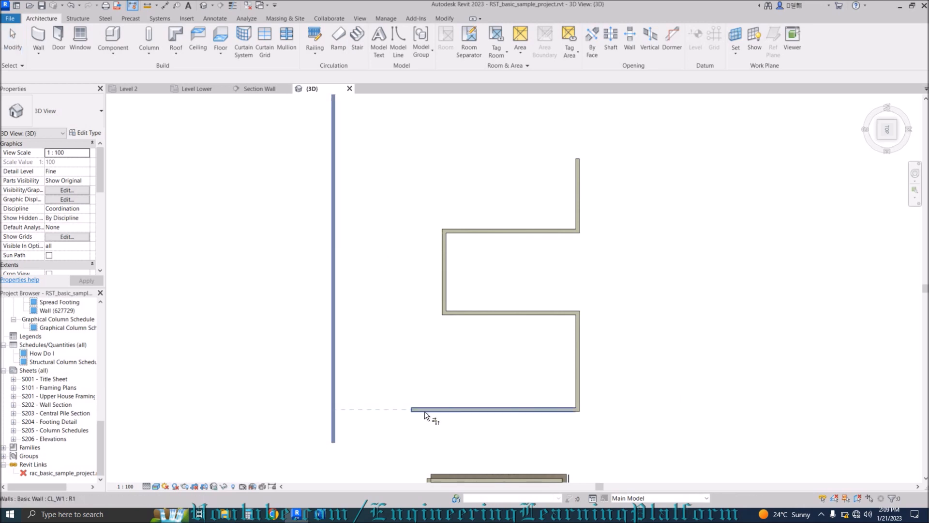
click(425, 411)
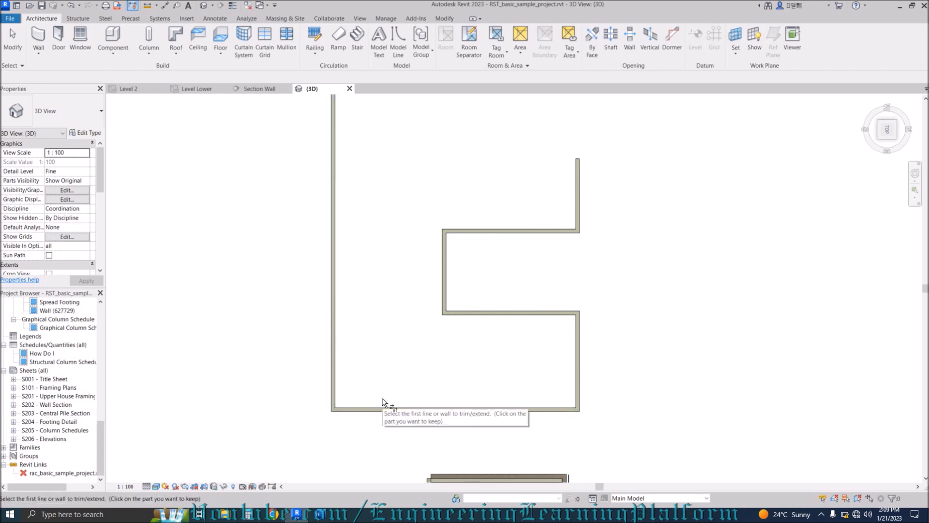
key(Escape)
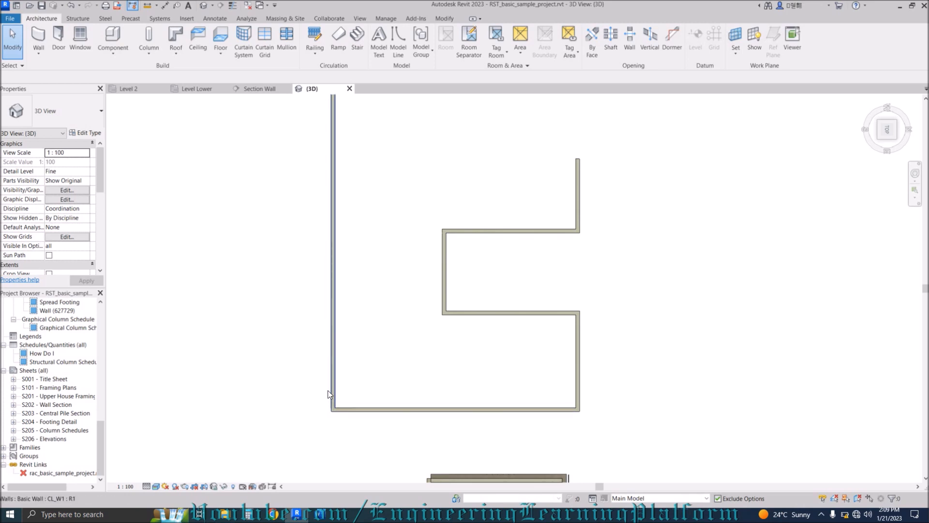
scroll(328, 390, down, 2)
Start the Array command (AR) and pick the long left wall.
key(a)
key(r)
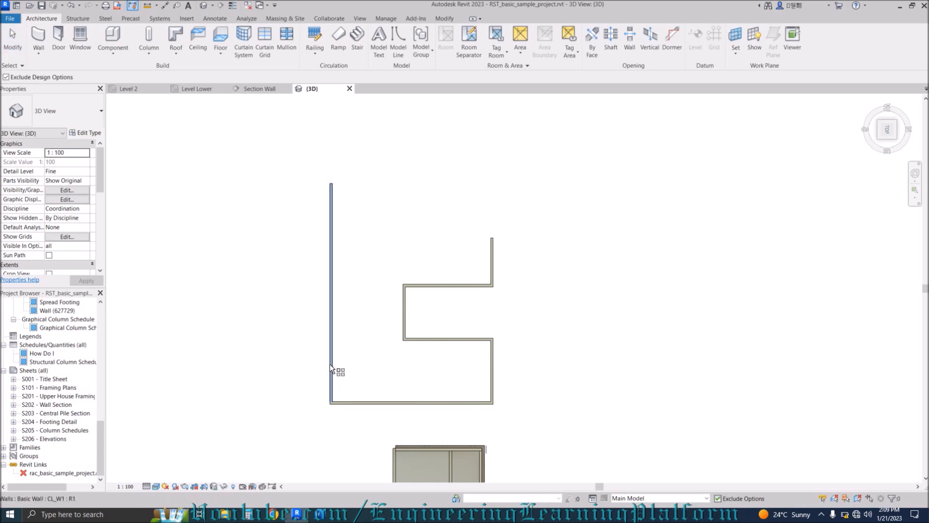
click(330, 368)
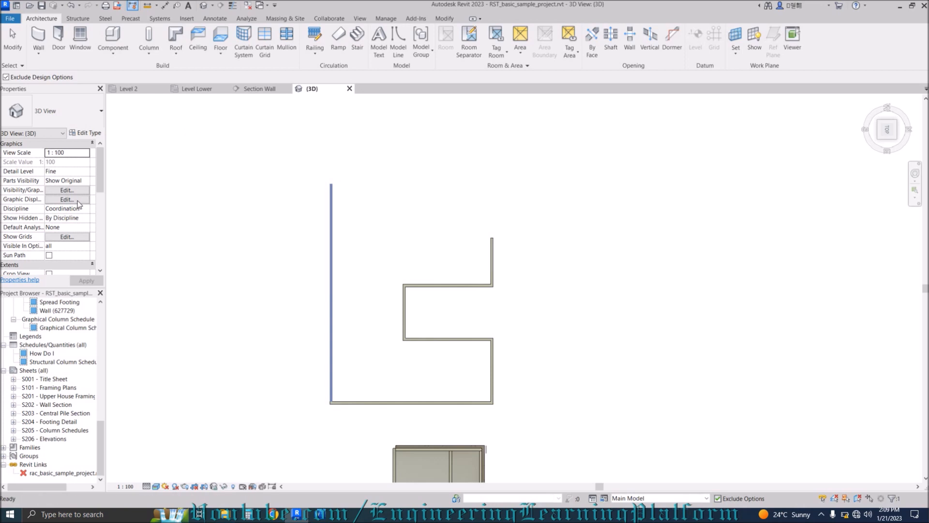
Array the long left wall into 5 grouped, evenly spaced parallel walls extending leftward.
key(Return)
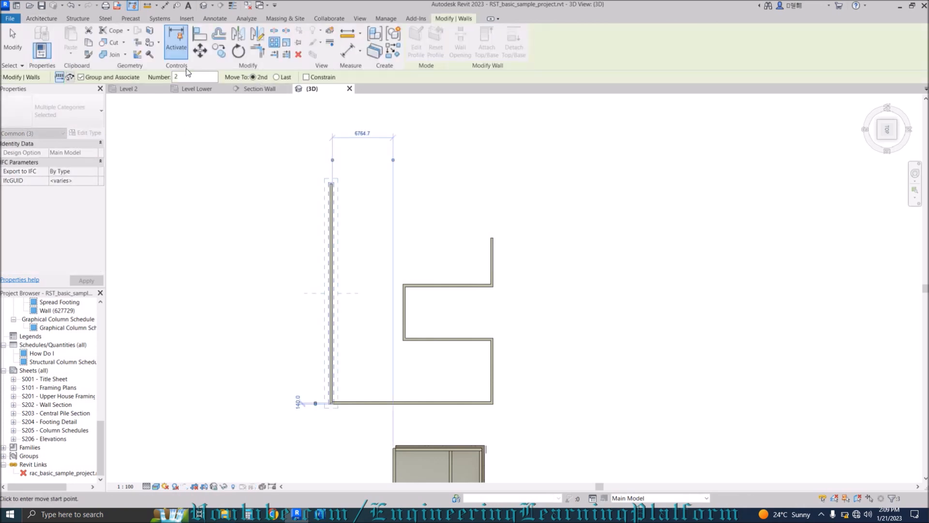
double_click(173, 77)
text(5)
click(331, 183)
click(283, 178)
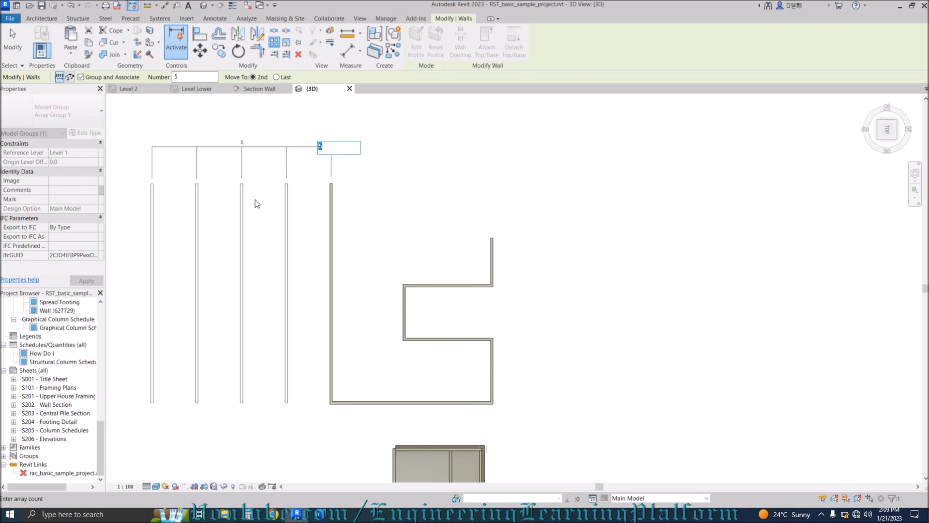
key(Return)
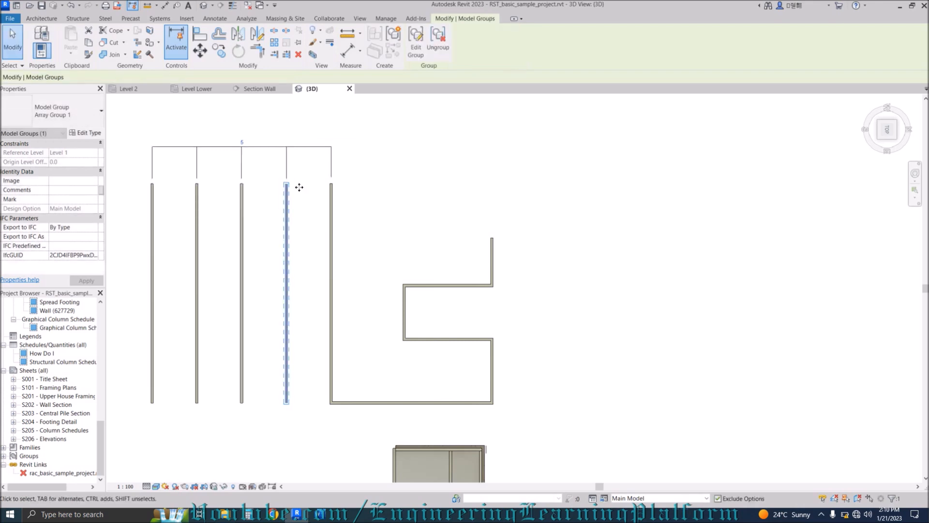
click(312, 216)
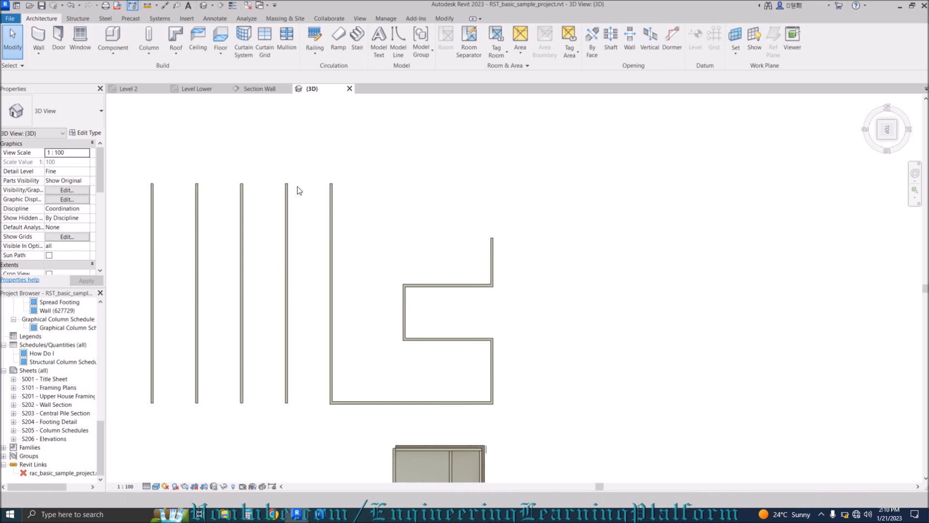
Open Keyboard Shortcuts (KS), enlarge the window and browse the command list.
key(k)
key(s)
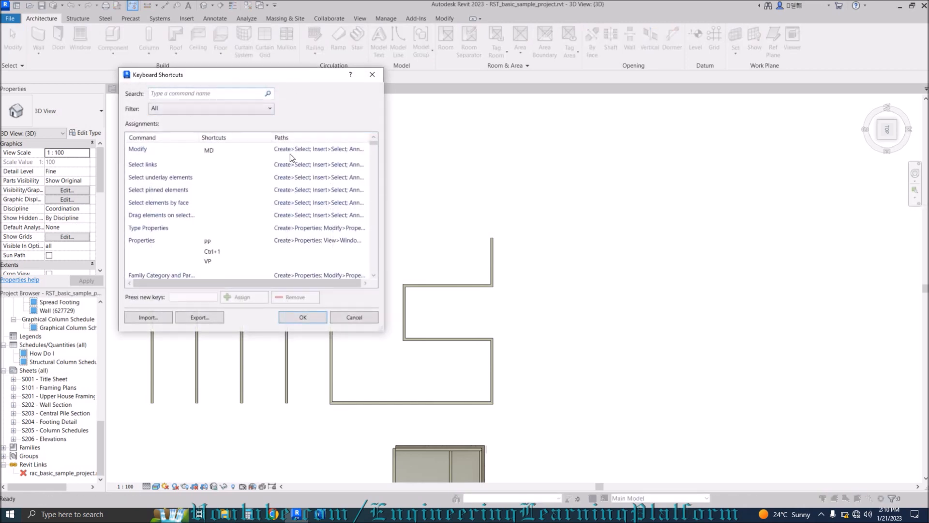
drag(320, 75, 438, 51)
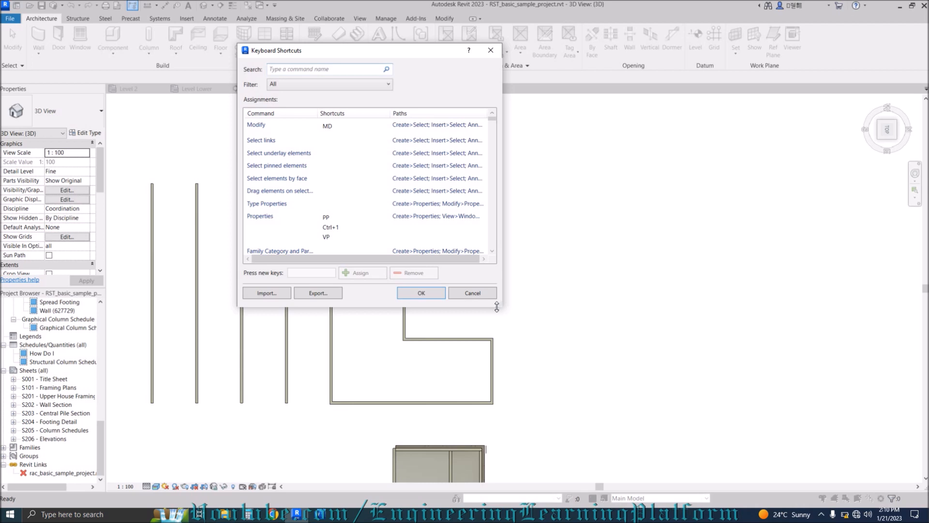
drag(502, 307, 627, 405)
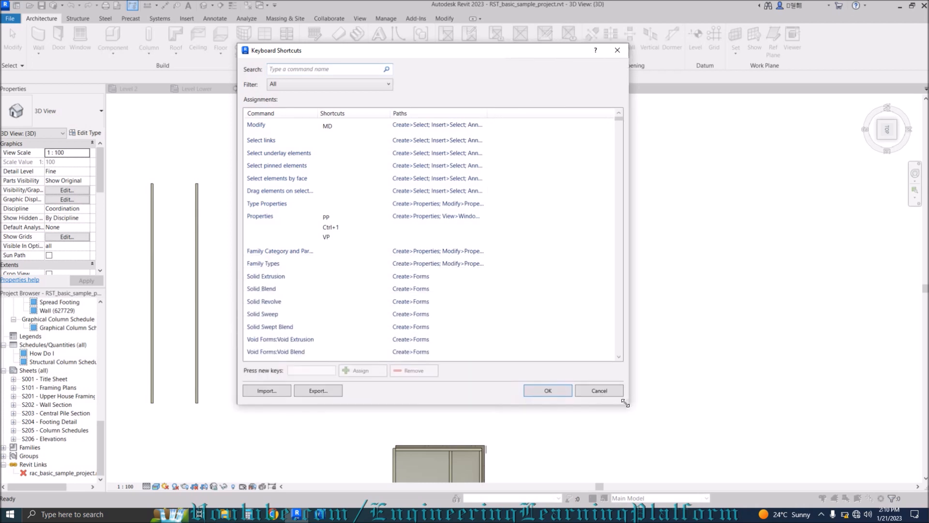
click(326, 255)
scroll(326, 255, down, 10)
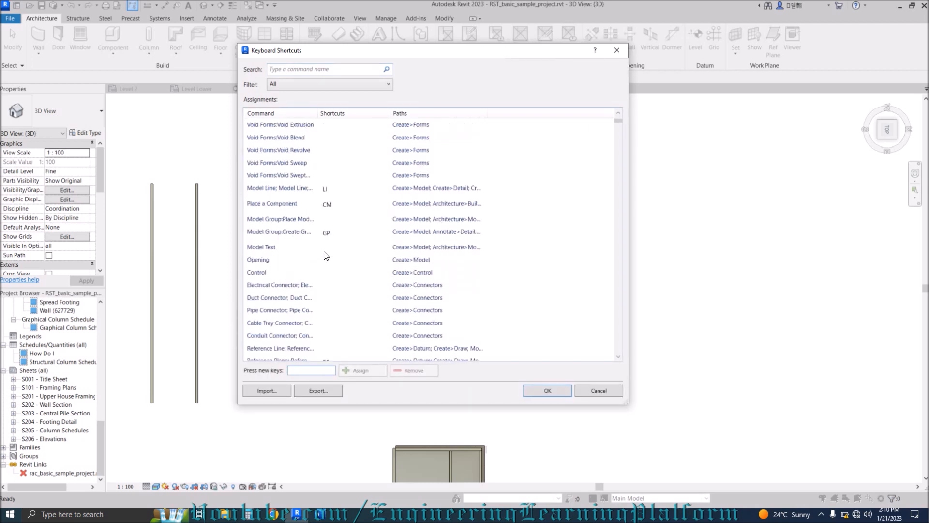
scroll(326, 255, down, 10)
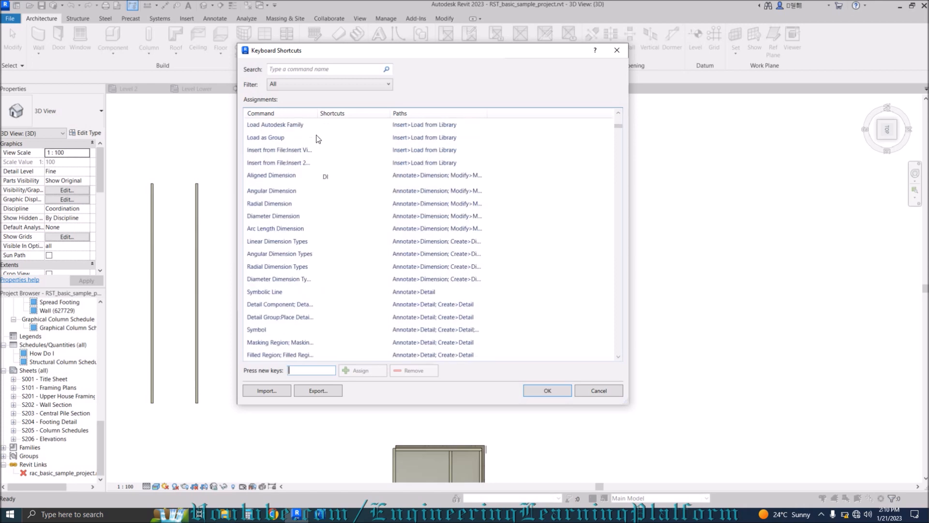
click(331, 228)
drag(618, 130, 619, 153)
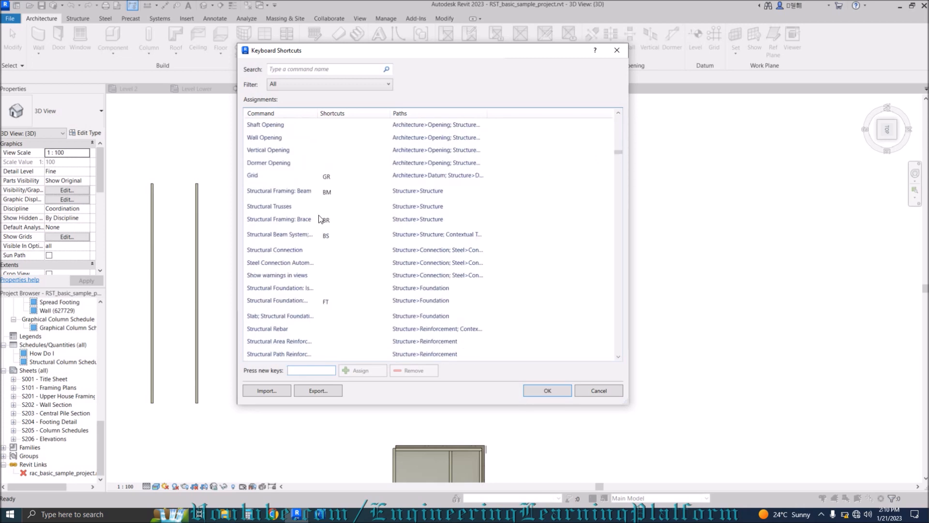
Assign the shortcut ASD to Structural Trusses and save the change.
click(284, 208)
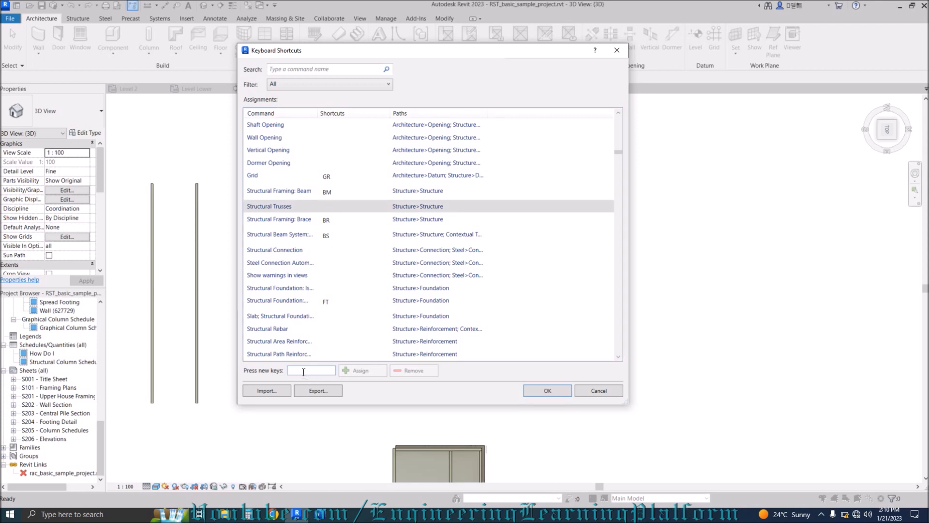
text(ASD)
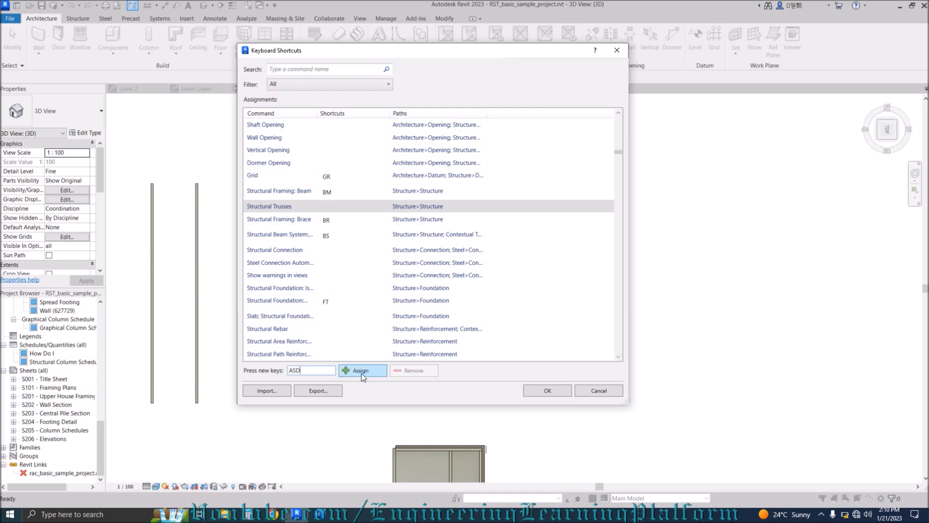
click(362, 372)
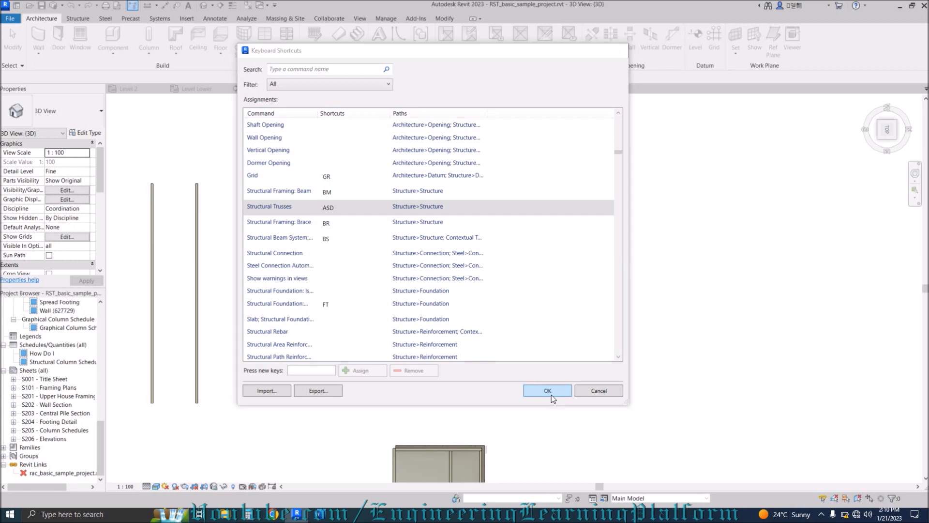
click(548, 391)
Run Structural Trusses from the keyboard and decline loading a truss family.
key(t)
key(s)
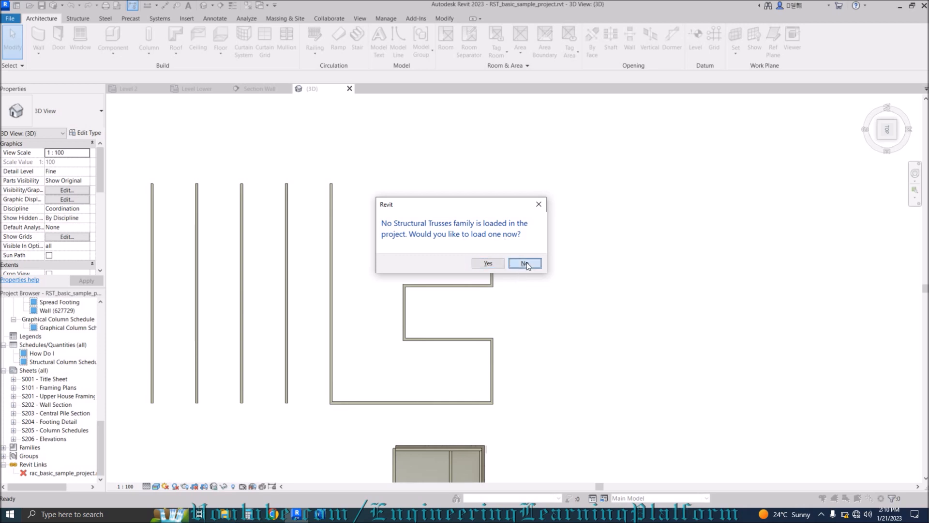
click(526, 264)
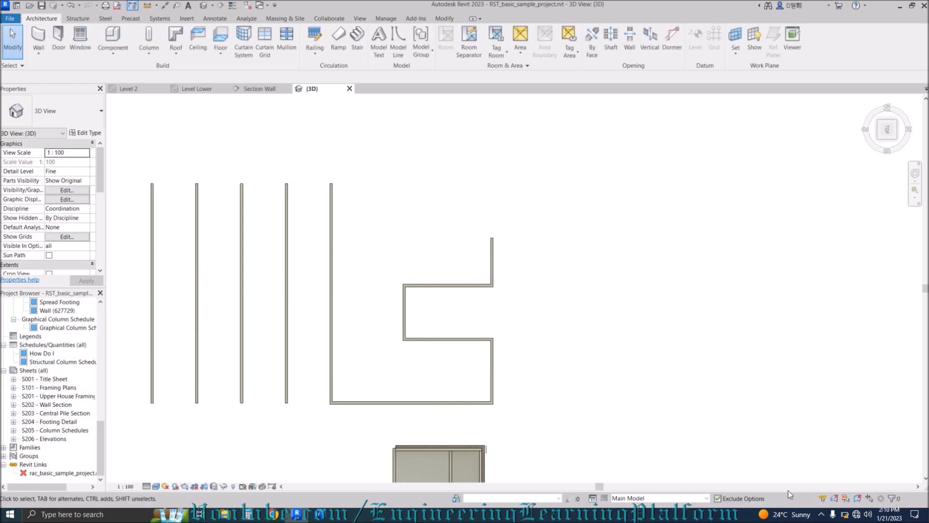
Stop the screen recording from the taskbar tray.
click(821, 515)
right_click(809, 496)
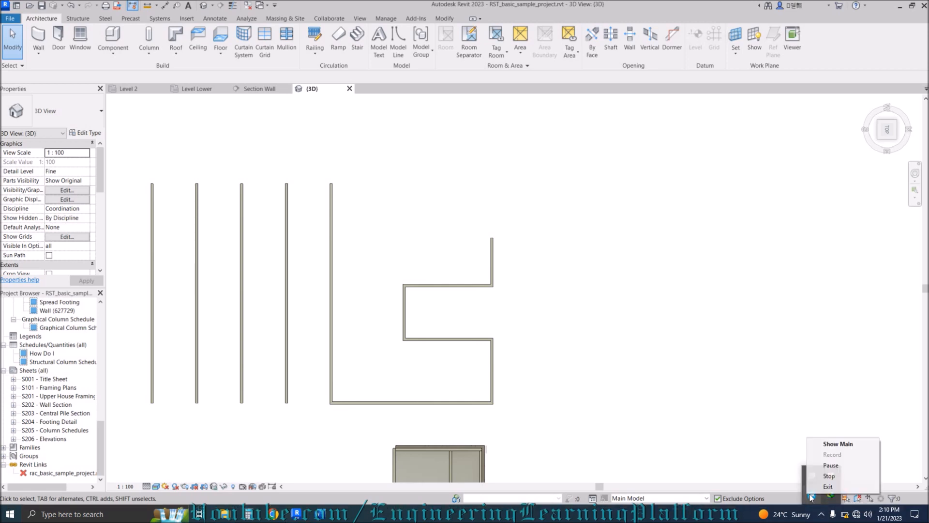
click(830, 475)
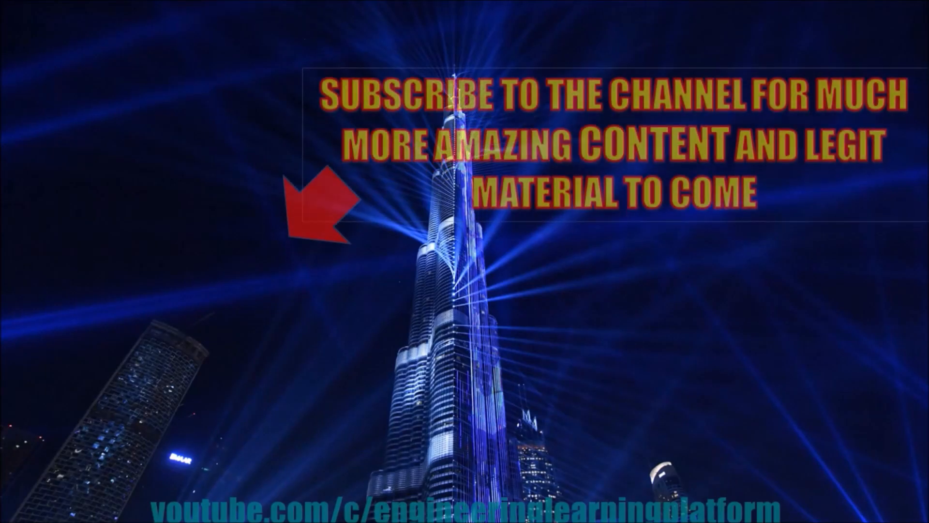